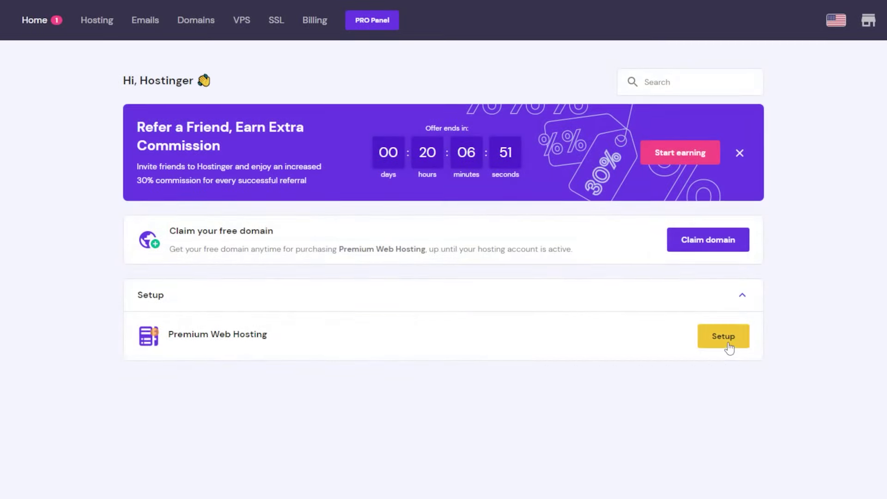
# Begin hPanel website setup and choose to create a website with Hostinger Builder with AI.
pyautogui.click(725, 340)
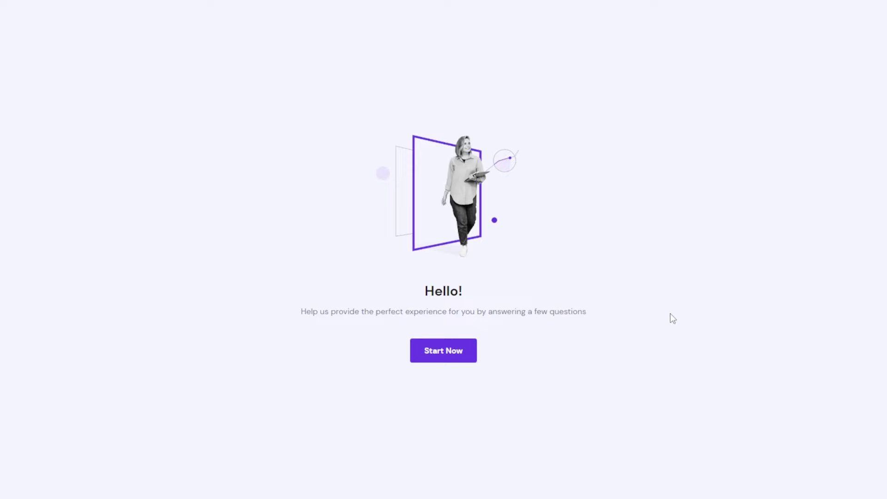
pyautogui.click(458, 356)
pyautogui.click(332, 343)
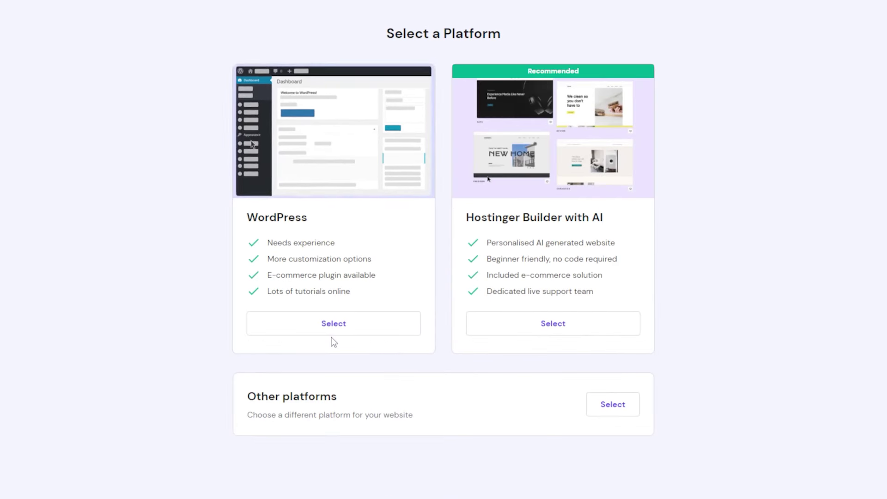
pyautogui.click(570, 329)
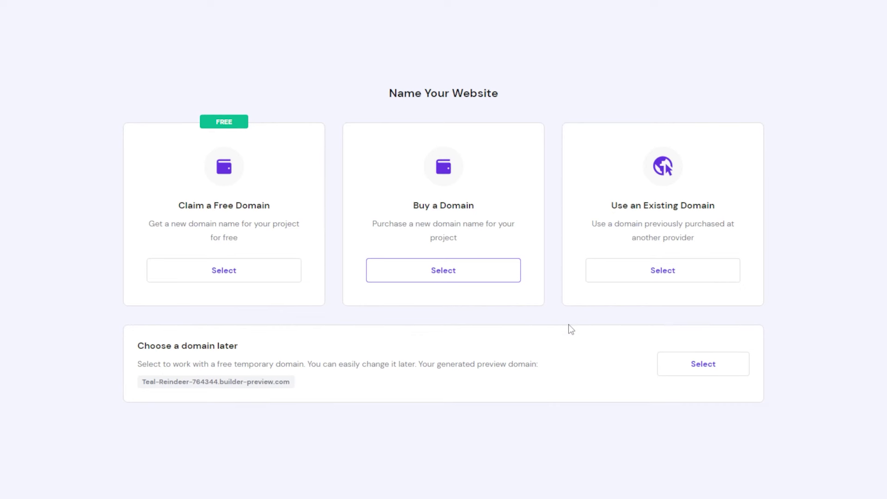
# Pick a domain, describe the pizza restaurant, and generate an online store branded Tasty Pizza.
pyautogui.click(705, 379)
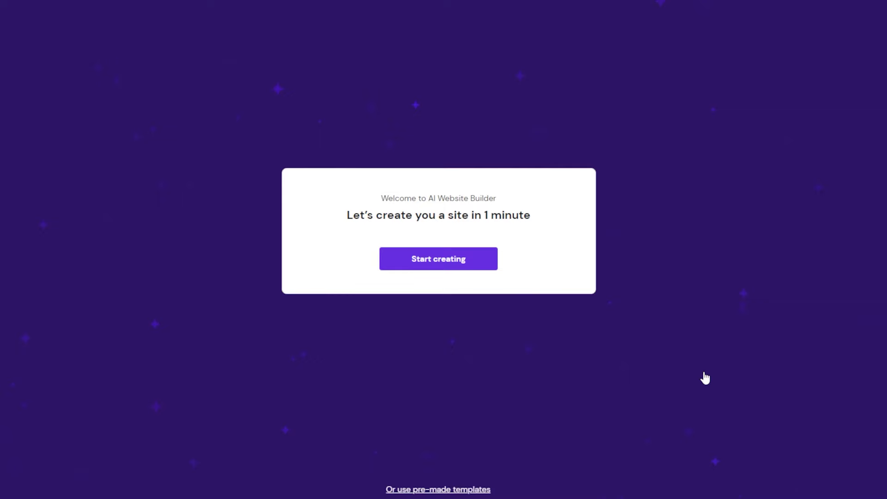
pyautogui.click(469, 264)
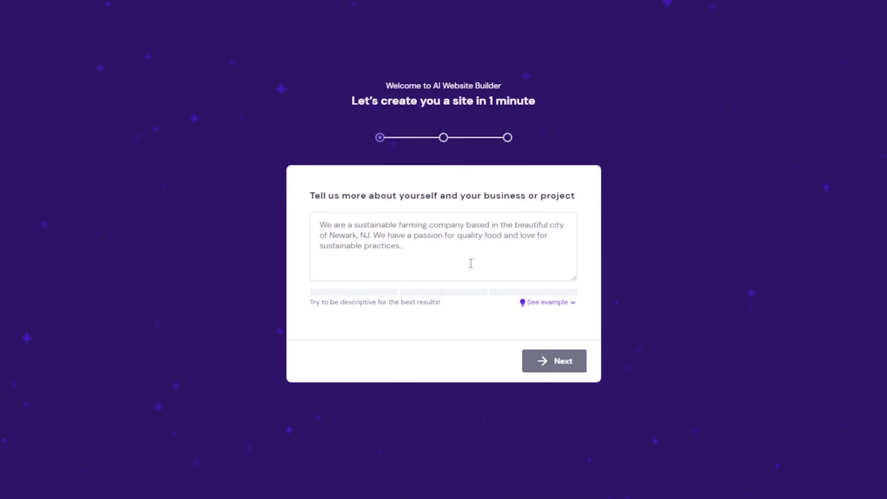
pyautogui.write('Our pizza restaurant serves up authentic, hand-tossed pi')
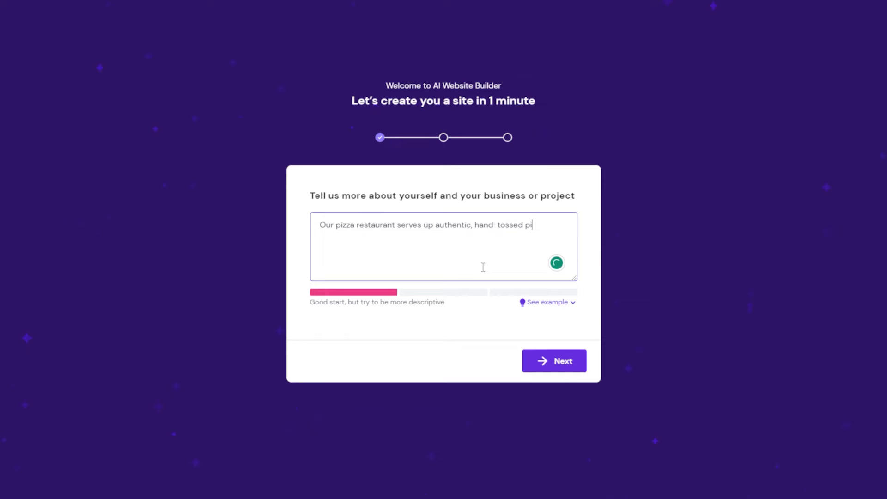
pyautogui.write("zzas made with the freshest ingredients. With a menu featuring classic toppings and unique flavor combinations, there's something for everyone at our pizzeria.")
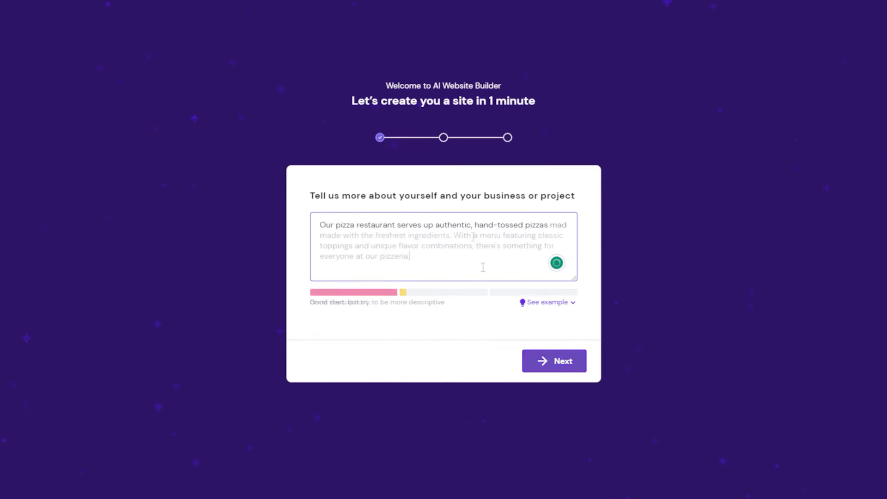
pyautogui.click(544, 366)
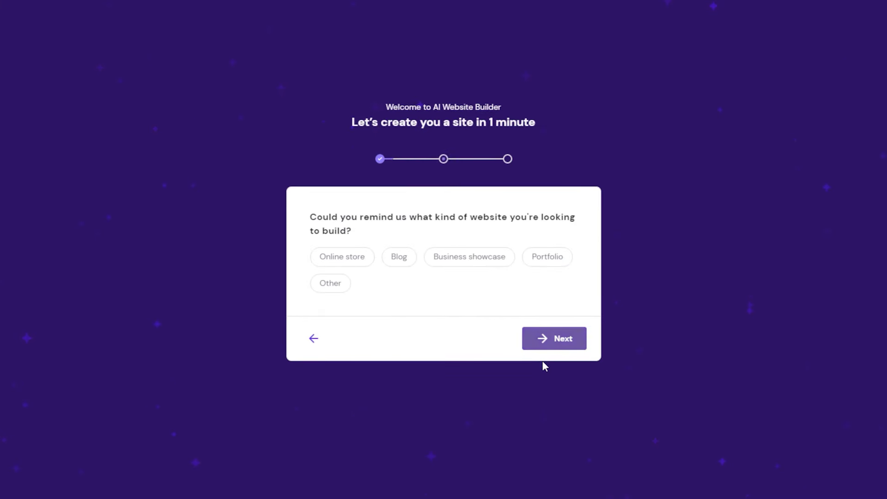
pyautogui.click(371, 269)
pyautogui.click(555, 338)
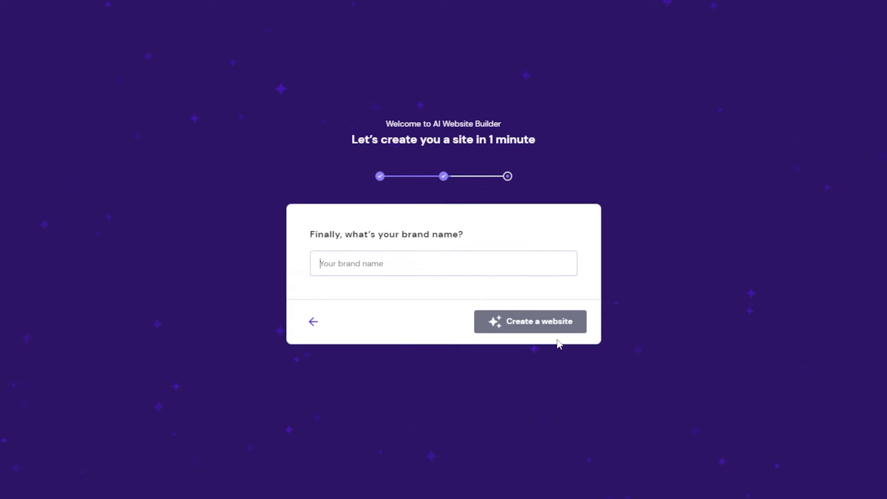
pyautogui.click(478, 258)
pyautogui.write('Tasty Pizza')
pyautogui.click(524, 324)
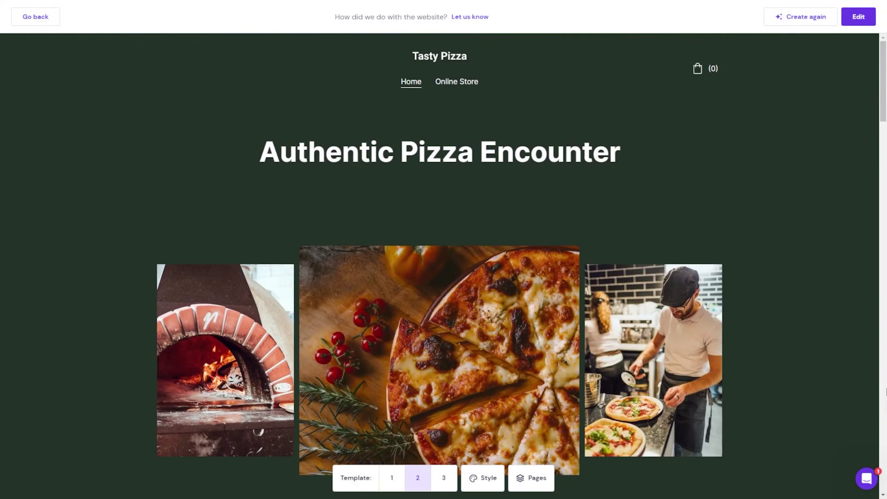
# Rewrite the hero heading with AI Assist to 'Greetings to the delightful pizza.'.
pyautogui.click(861, 25)
pyautogui.click(389, 156)
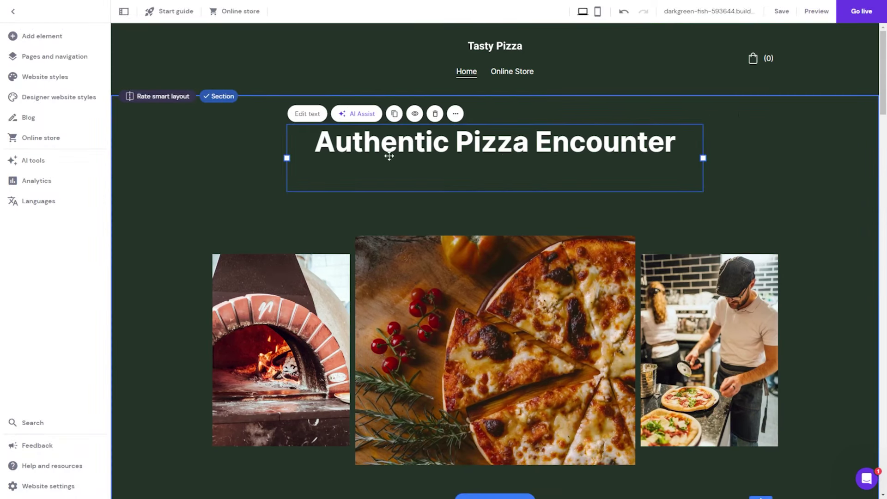
pyautogui.click(311, 120)
pyautogui.click(755, 204)
pyautogui.click(400, 143)
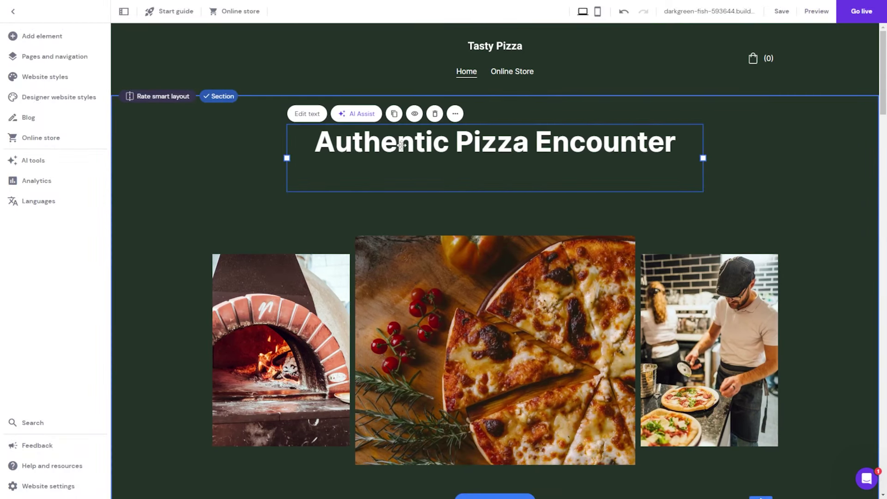
pyautogui.click(356, 113)
pyautogui.write('de')
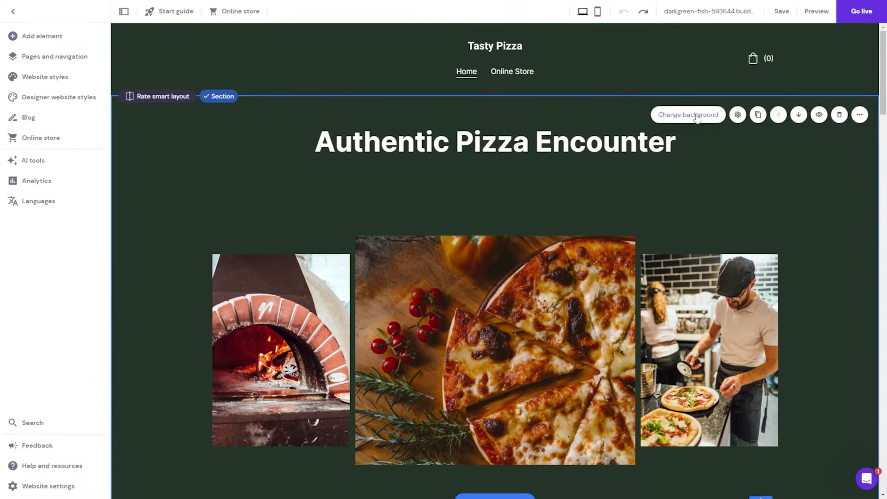
# Adjust the shade of the hero section's background colour.
pyautogui.click(697, 118)
pyautogui.click(855, 192)
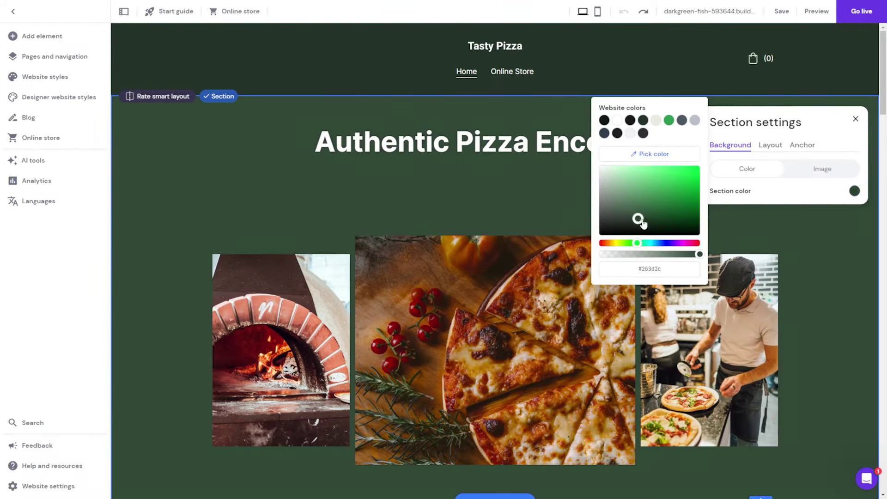
pyautogui.moveTo(628, 222); pyautogui.dragTo(633, 215)
pyautogui.click(790, 272)
# Replace the chef photo with a free stock image from the media library.
pyautogui.click(722, 273)
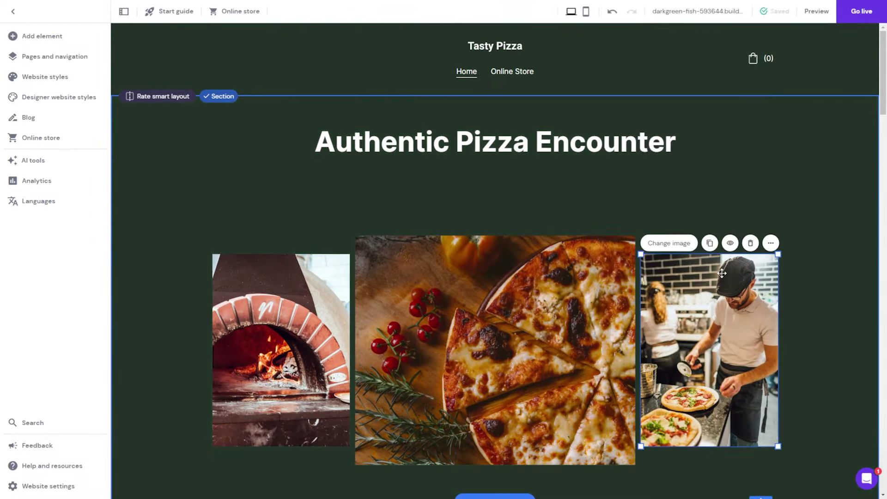
pyautogui.click(669, 243)
pyautogui.click(538, 338)
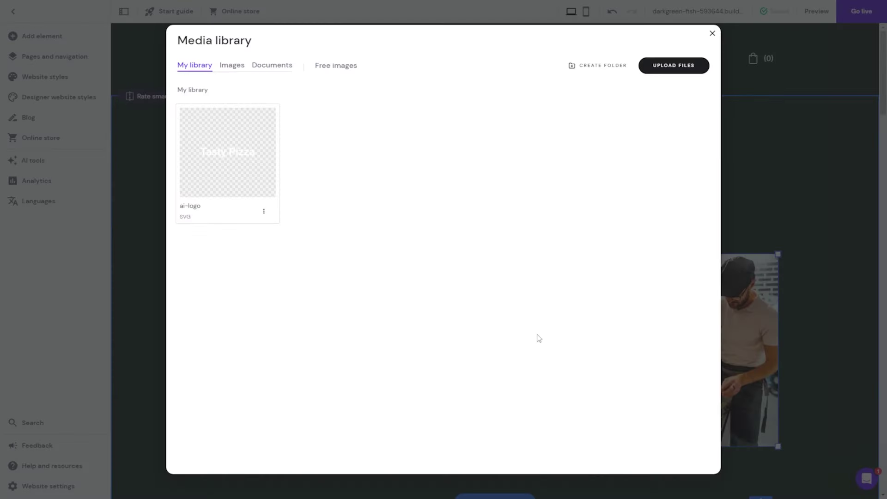
pyautogui.click(325, 69)
pyautogui.moveTo(704, 168); pyautogui.dragTo(716, 360)
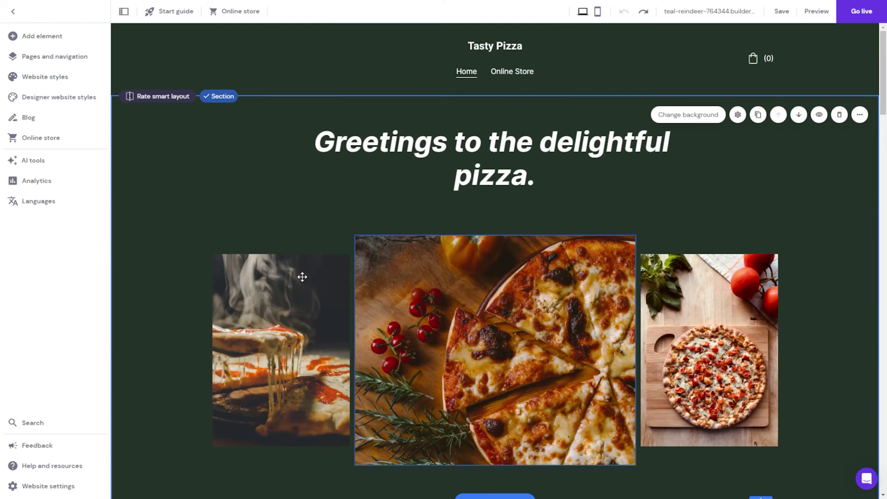
# Generate logo variations for The Branded Closet in the AI Logo Maker.
pyautogui.click(52, 166)
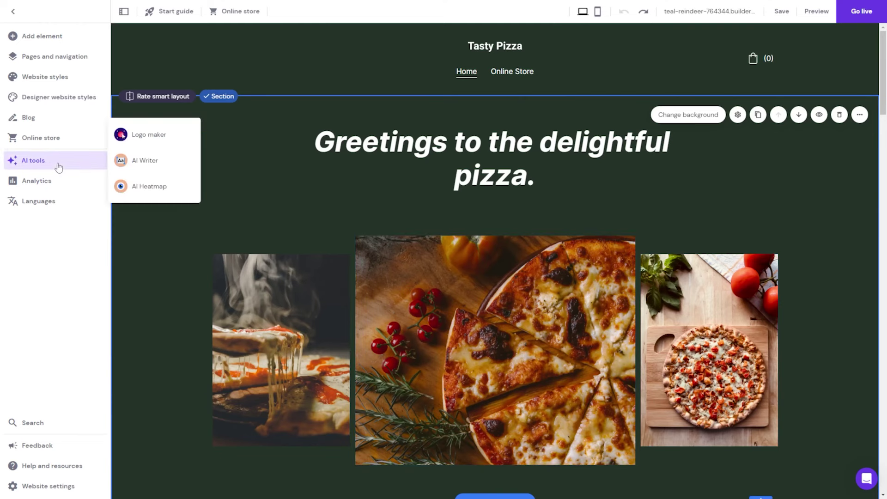
pyautogui.click(155, 137)
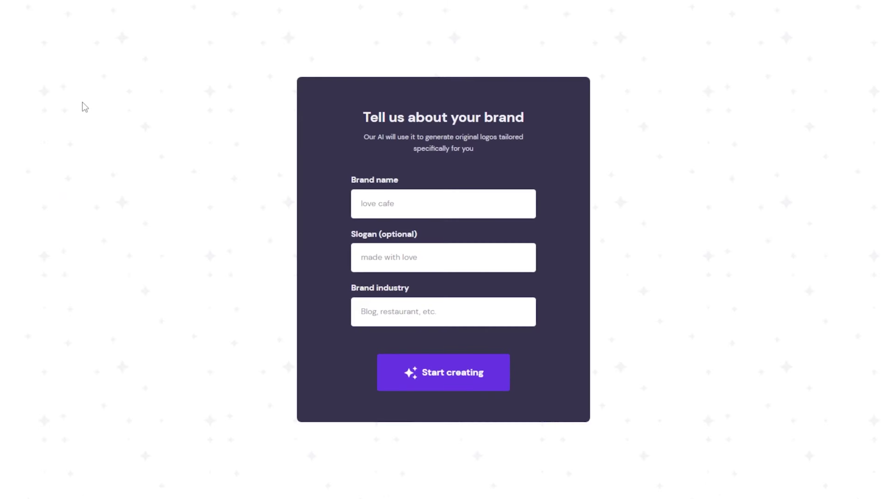
pyautogui.write('The Branded Closet')
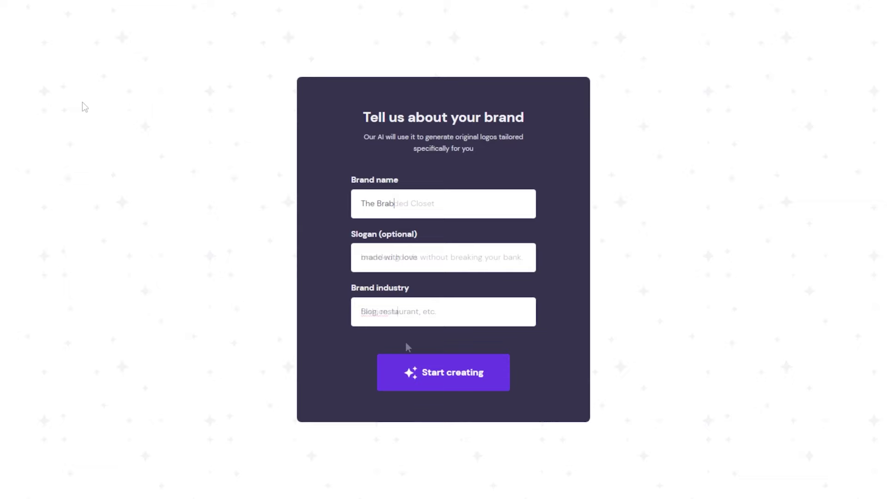
pyautogui.press('Tab')
pyautogui.write('branded goods without breaking your bank.')
pyautogui.press('Tab')
pyautogui.write('fashion, luxury')
pyautogui.click(426, 372)
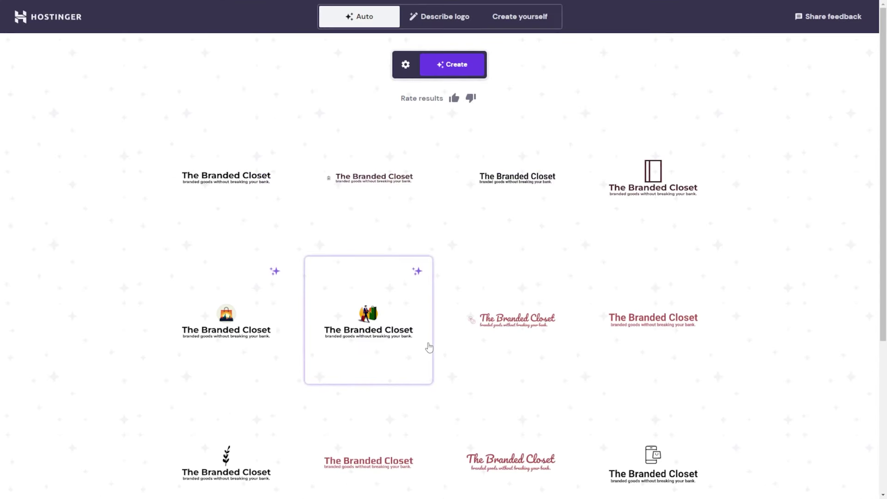
pyautogui.click(670, 168)
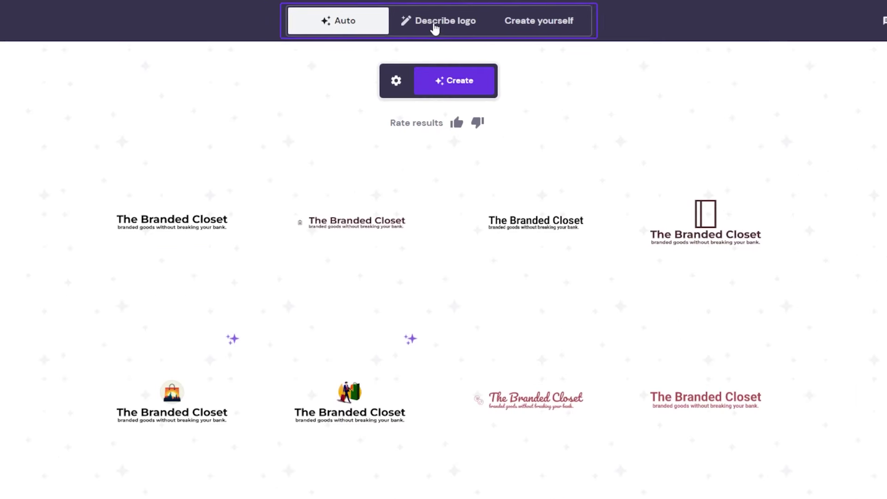
# Generate handbag logos from a description and browse icons in the custom logo editor.
pyautogui.click(435, 28)
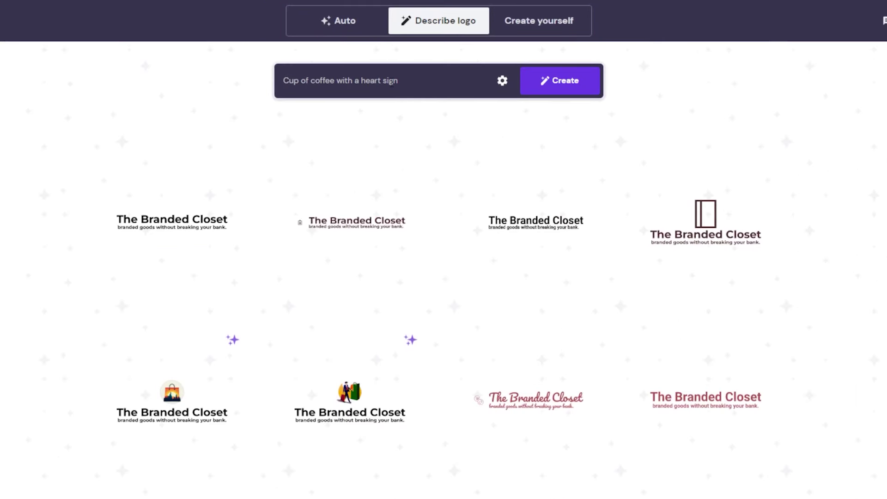
pyautogui.write('a branded of handbag')
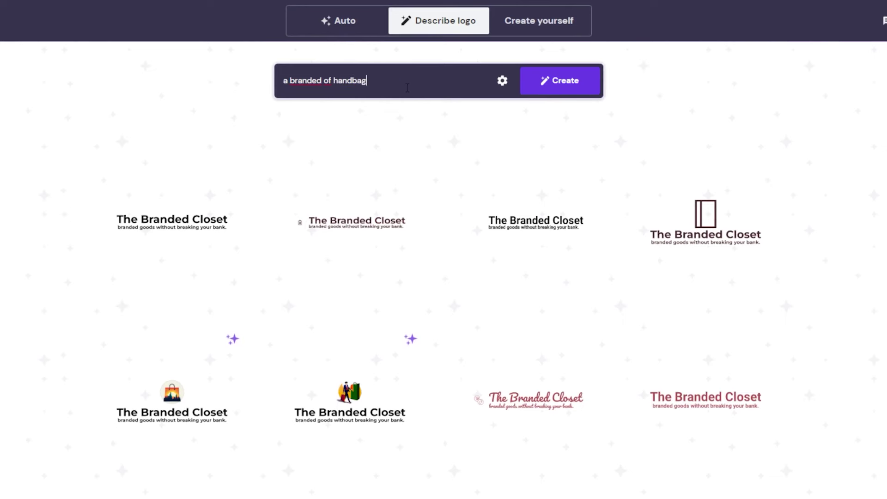
pyautogui.click(565, 91)
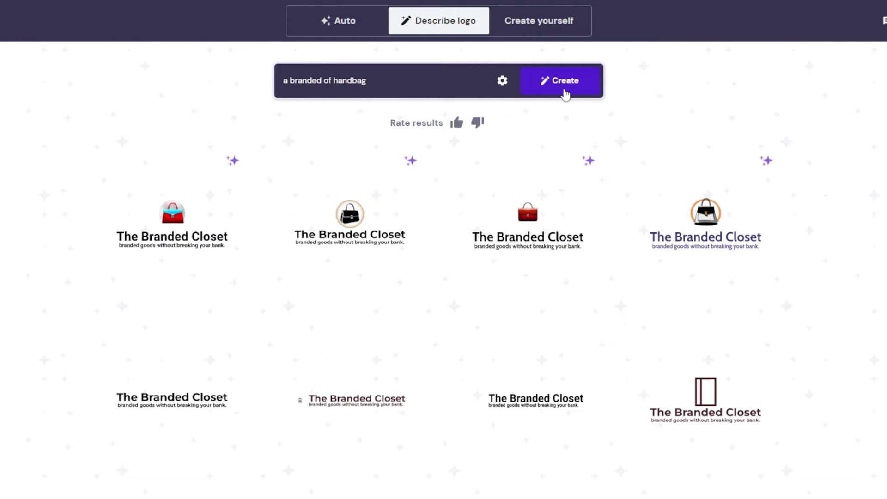
pyautogui.click(526, 20)
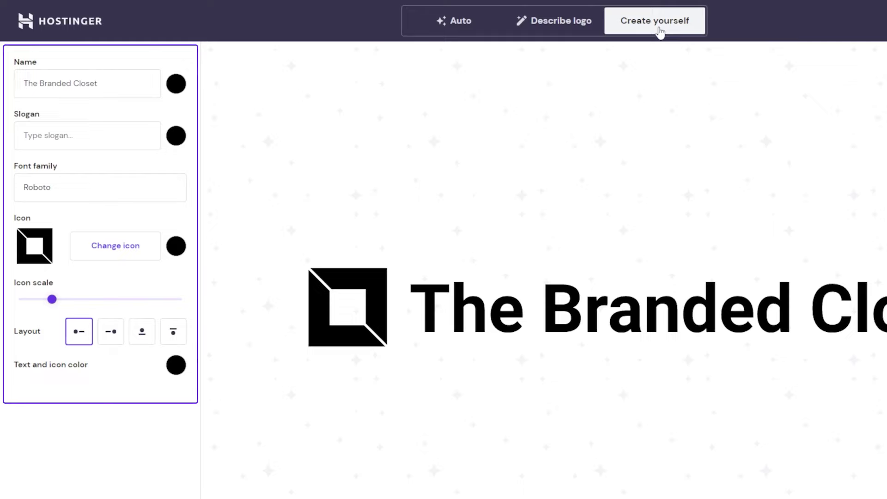
pyautogui.click(111, 202)
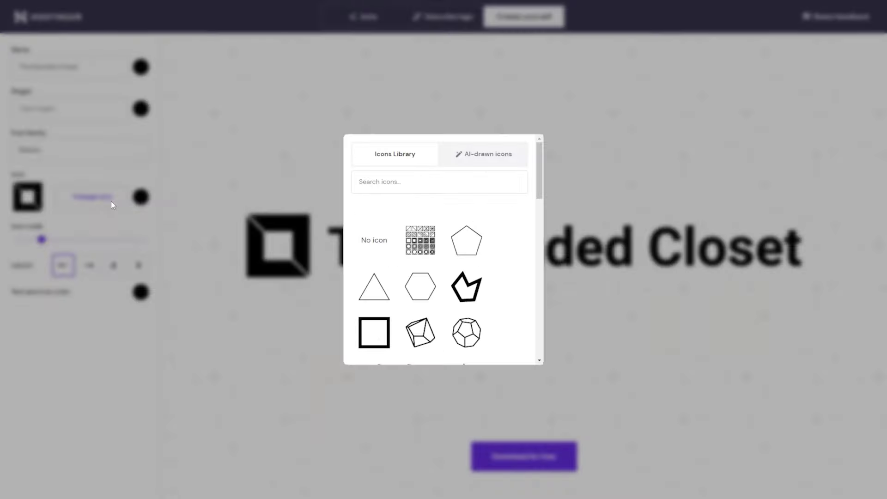
# Generate an About paragraph for a Fashion & Apparel fashion store with AI Writer.
pyautogui.click(151, 161)
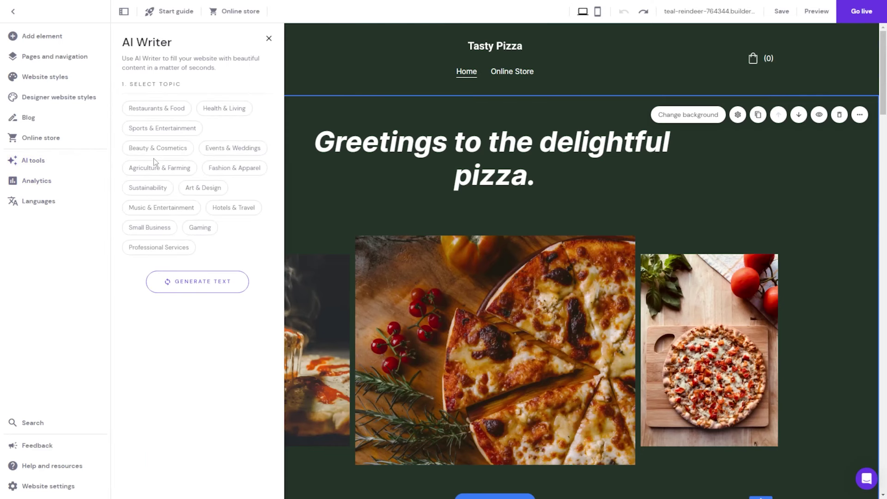
pyautogui.click(234, 167)
pyautogui.click(149, 302)
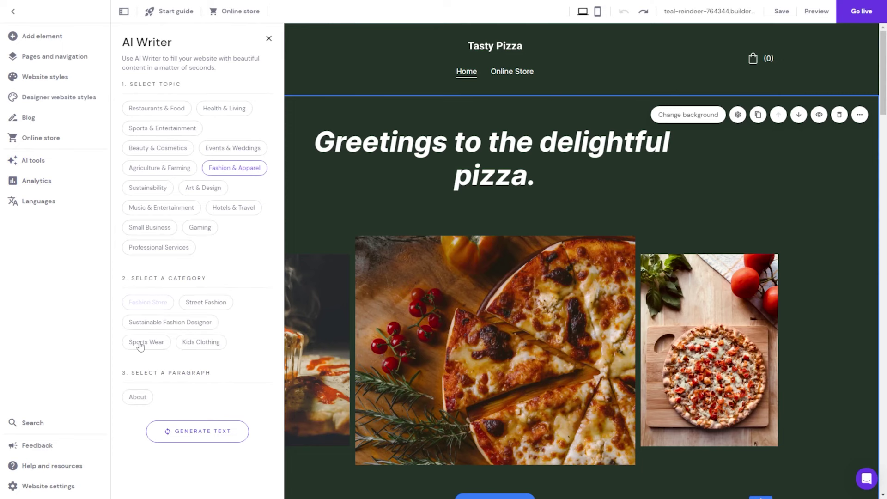
pyautogui.click(138, 398)
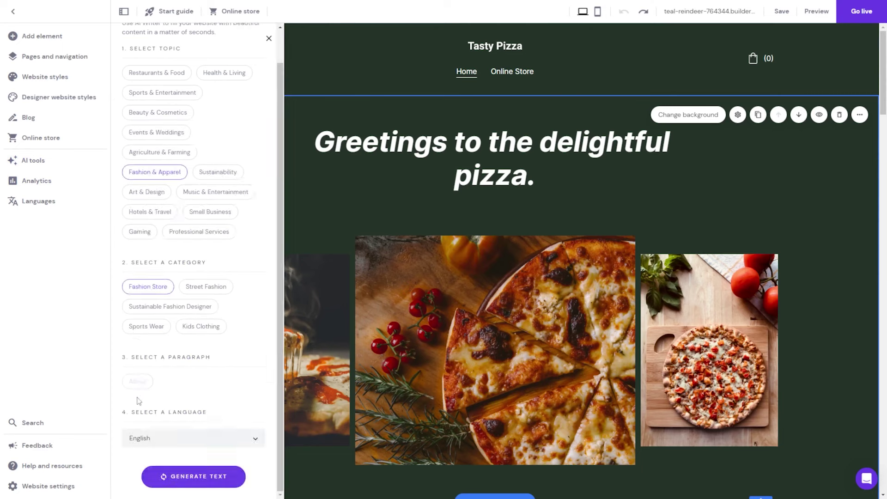
pyautogui.click(173, 479)
# Close AI Writer and generate an AI attention heatmap of the pizza homepage.
pyautogui.press('Escape')
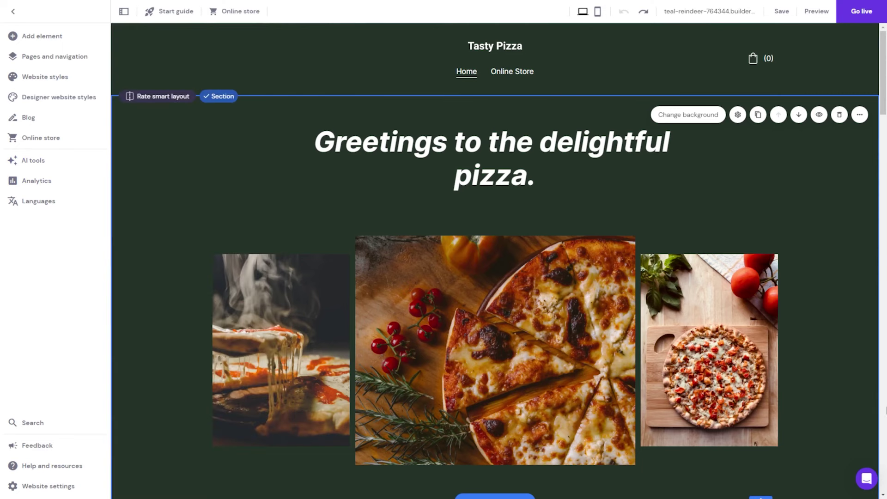
pyautogui.click(72, 167)
pyautogui.click(146, 191)
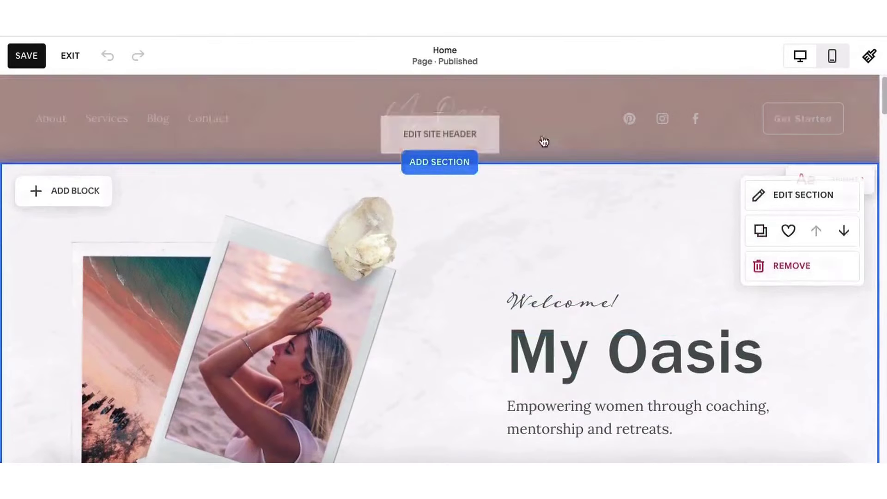
# Upload the My Oasis header logo and review the header elements and social links.
pyautogui.click(469, 123)
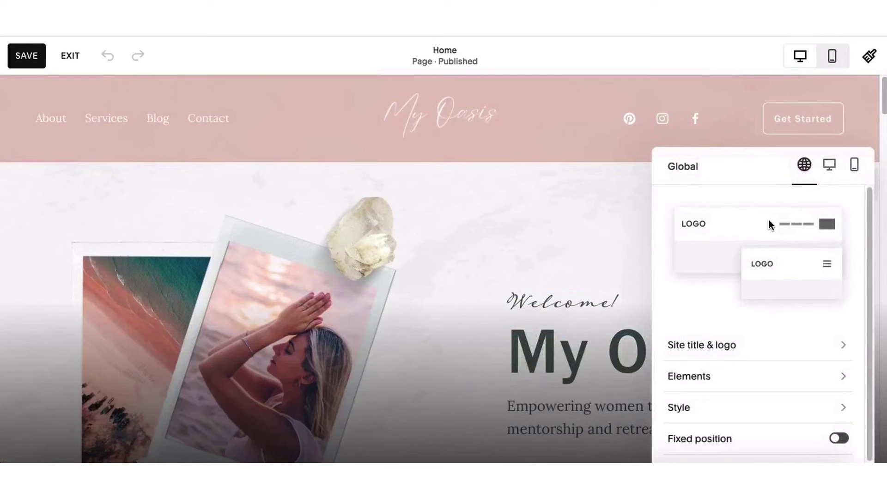
pyautogui.click(766, 339)
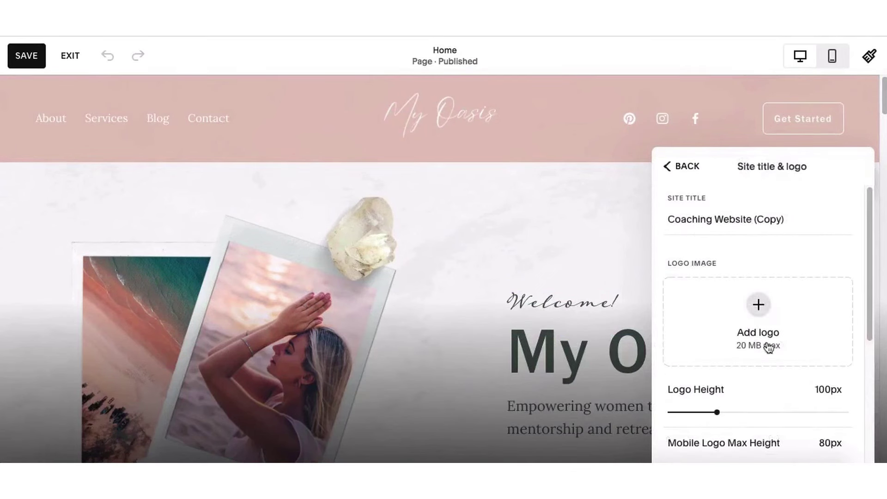
pyautogui.scroll(2, 752, 235)
pyautogui.scroll(1, 753, 236)
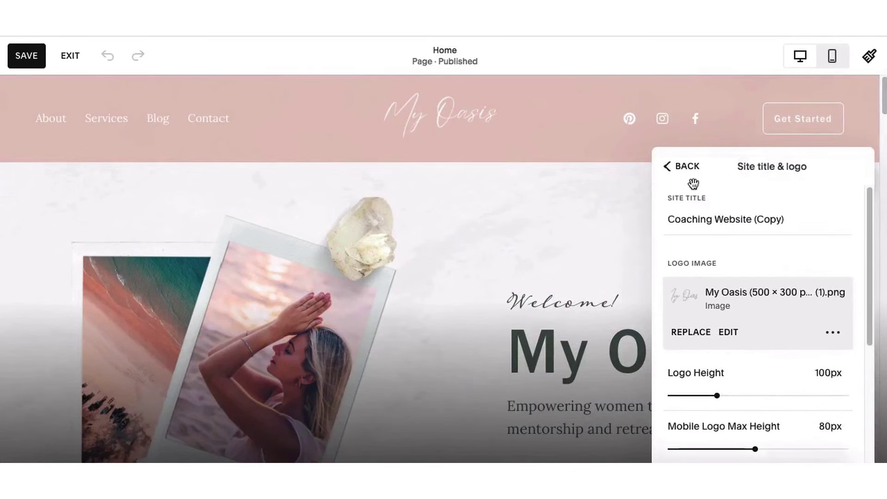
pyautogui.click(671, 168)
pyautogui.click(733, 375)
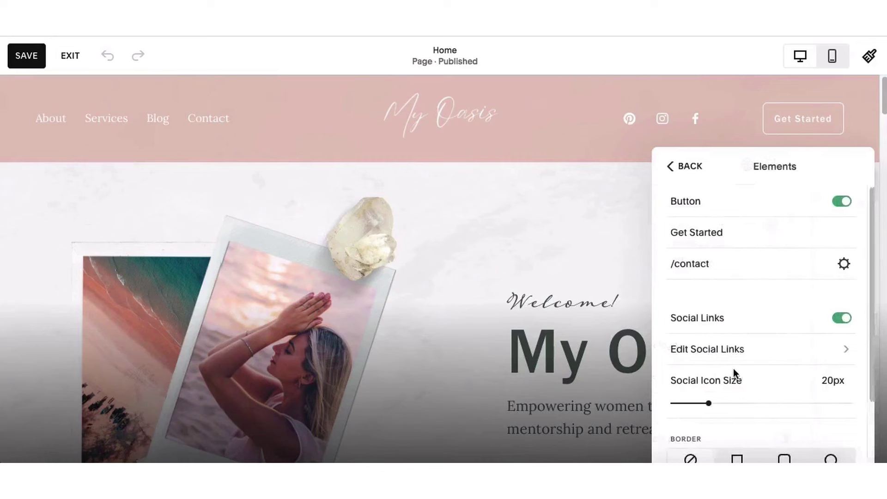
pyautogui.scroll(-2, 745, 343)
pyautogui.scroll(-1, 750, 352)
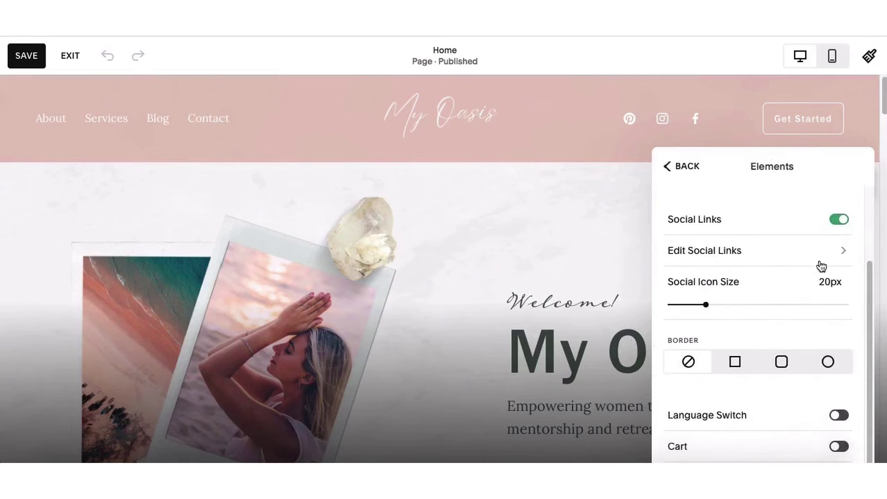
pyautogui.click(767, 258)
pyautogui.click(676, 173)
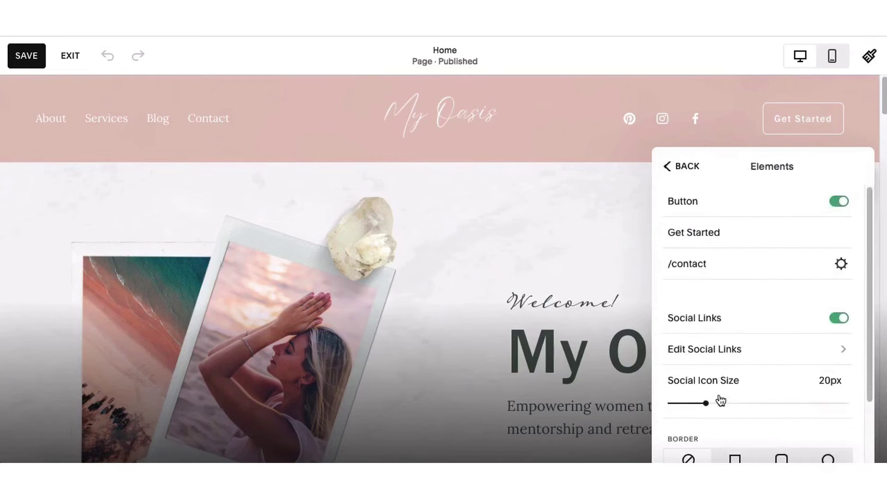
pyautogui.scroll(-1, 738, 424)
pyautogui.scroll(-2, 739, 423)
pyautogui.scroll(2, 708, 227)
pyautogui.click(670, 170)
# Keep the header style set to Solid.
pyautogui.click(733, 409)
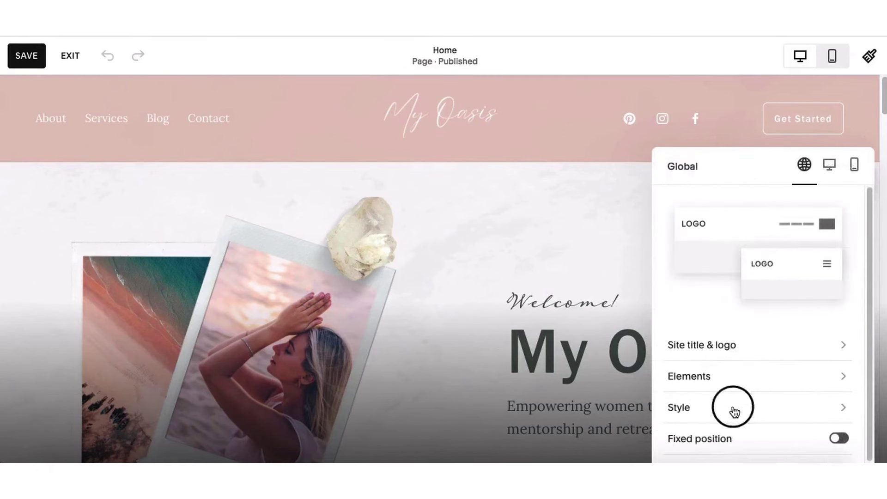
pyautogui.click(800, 234)
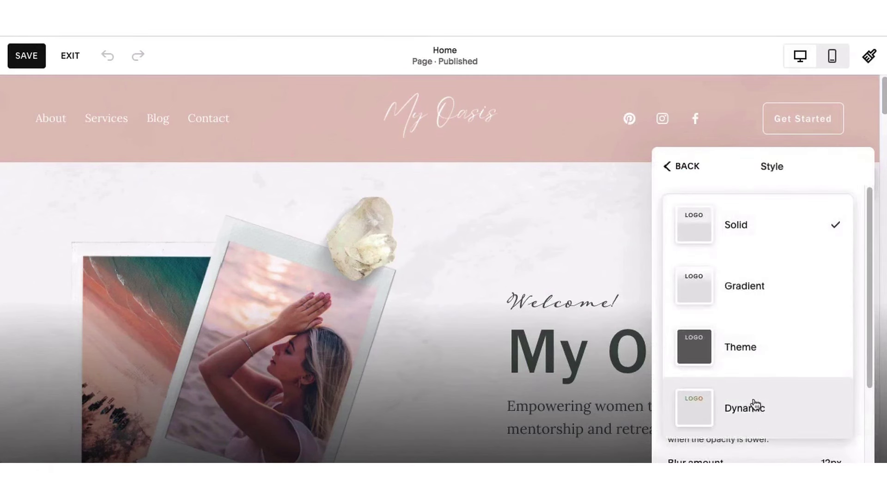
pyautogui.click(714, 176)
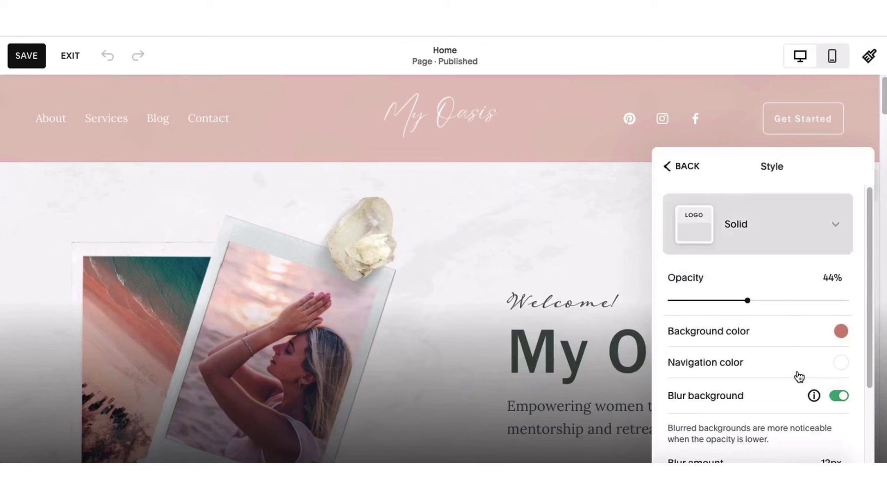
pyautogui.scroll(-3, 799, 376)
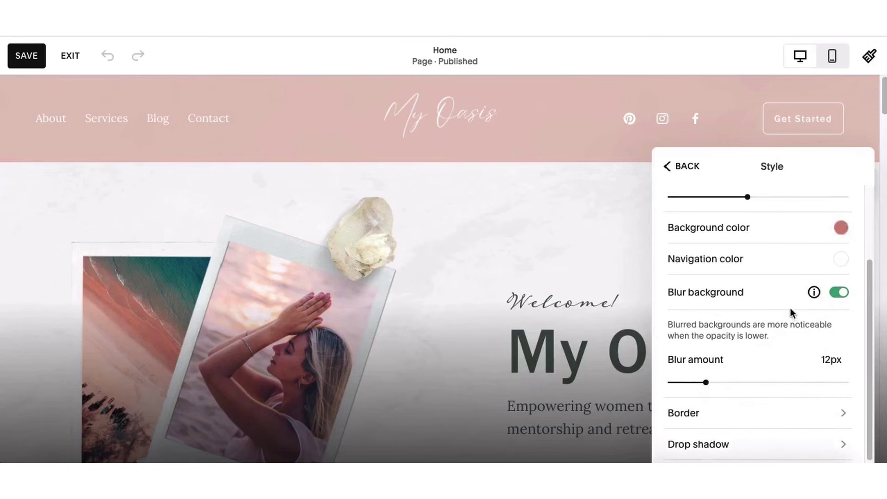
pyautogui.scroll(-1, 704, 312)
pyautogui.click(667, 165)
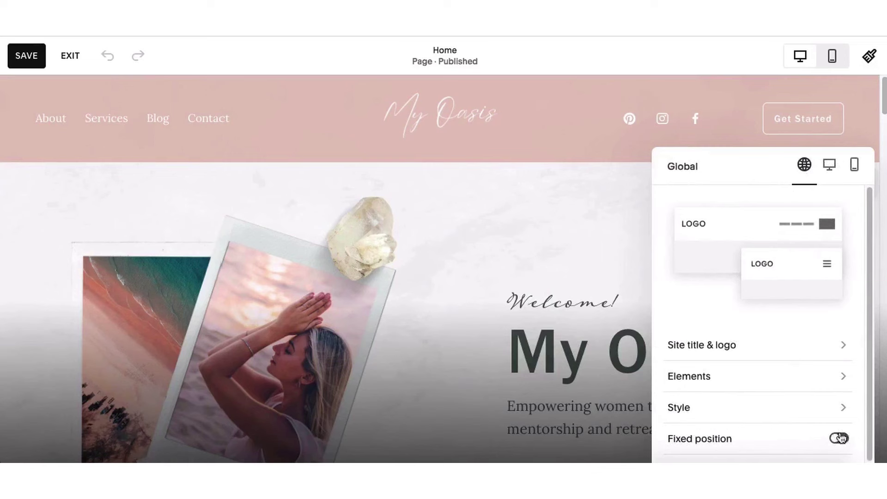
# Review the desktop and mobile header layout options, ending on the desktop preview.
pyautogui.click(834, 172)
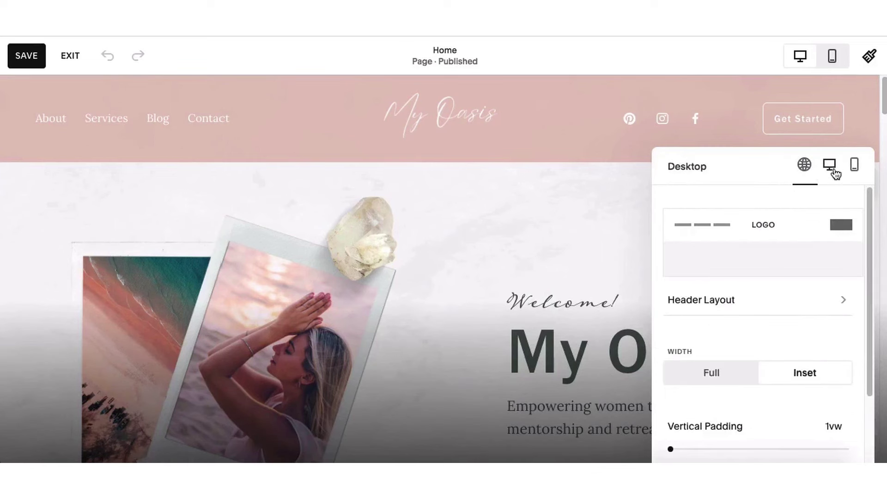
pyautogui.click(759, 302)
pyautogui.scroll(-1, 788, 364)
pyautogui.scroll(-2, 793, 388)
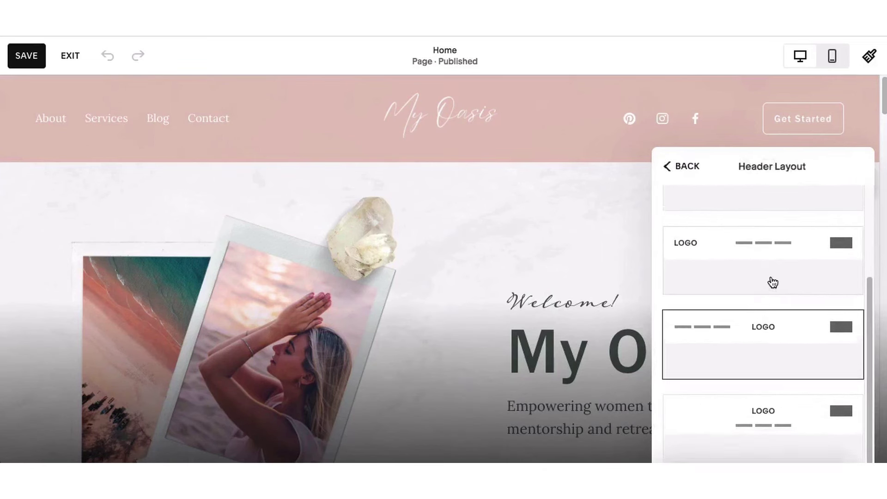
pyautogui.scroll(3, 771, 281)
pyautogui.click(673, 169)
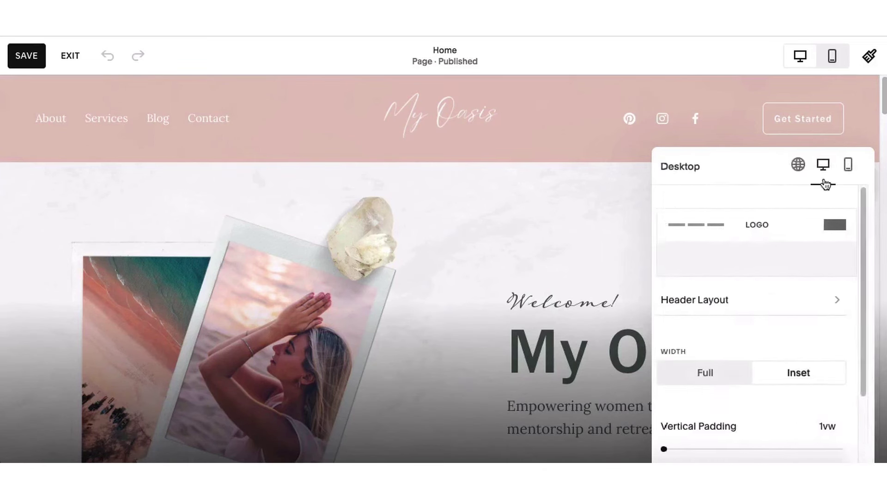
pyautogui.click(856, 174)
pyautogui.click(763, 302)
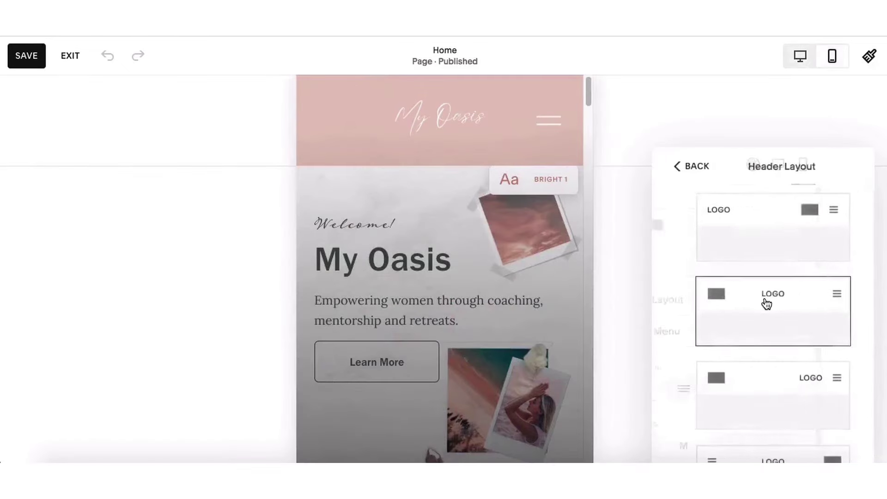
pyautogui.click(666, 166)
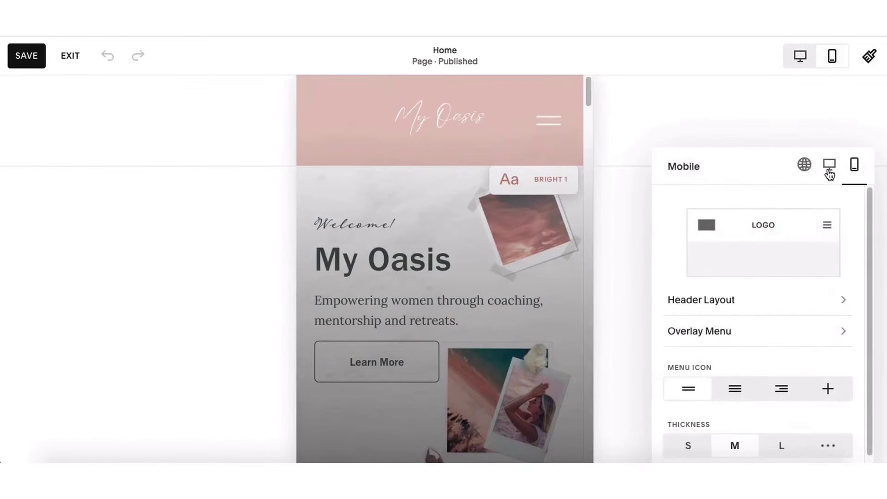
pyautogui.click(829, 174)
# Reset the hero's horizontal gap to 0 and keep its marble background after browsing Art.
pyautogui.click(543, 265)
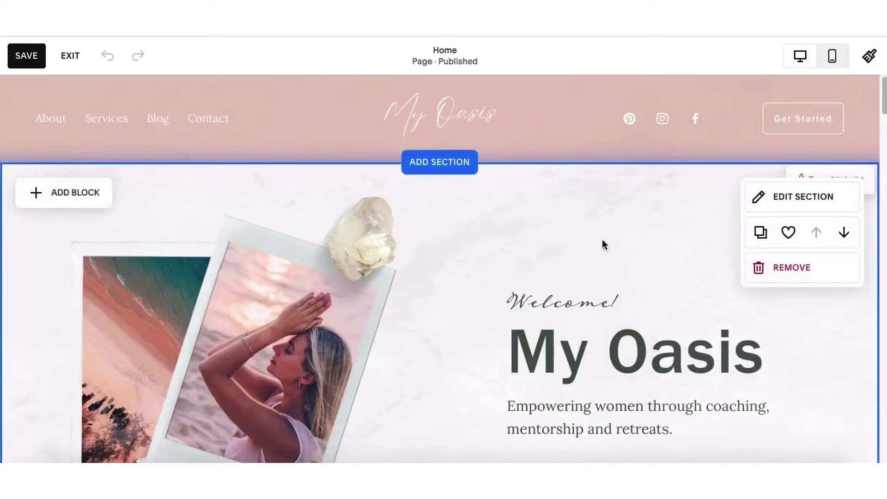
pyautogui.click(767, 197)
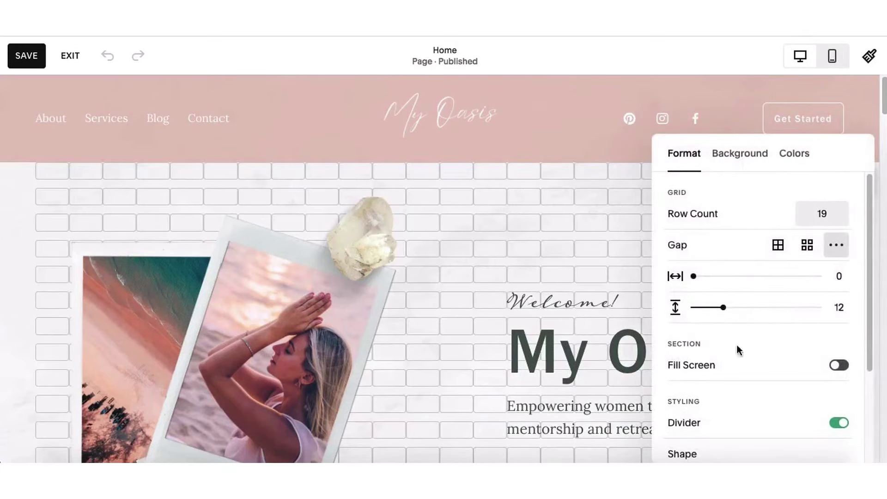
pyautogui.scroll(-3, 721, 356)
pyautogui.scroll(3, 736, 220)
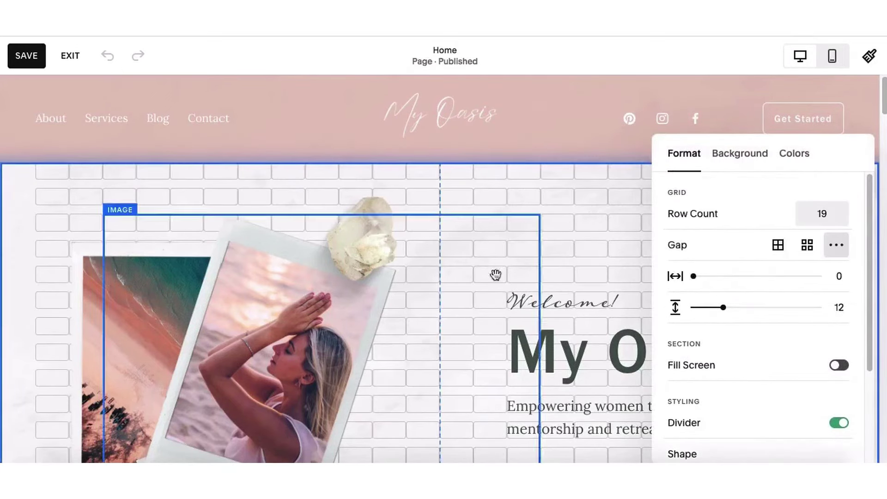
pyautogui.scroll(-3, 462, 282)
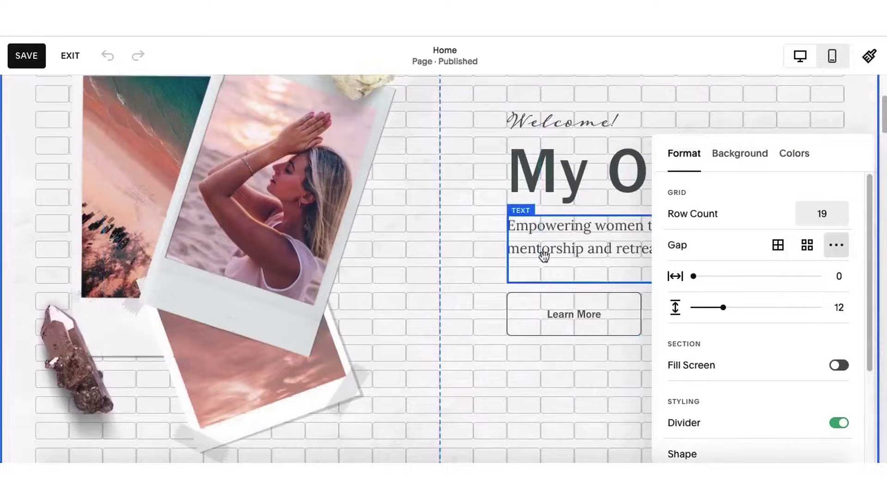
pyautogui.scroll(3, 536, 268)
pyautogui.scroll(1, 536, 269)
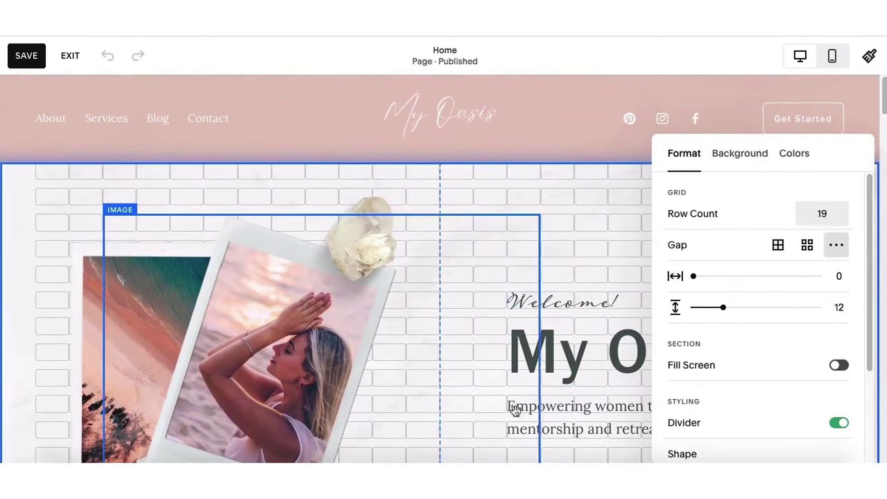
pyautogui.moveTo(694, 276)
pyautogui.mouseDown()
pyautogui.moveTo(709, 276)
pyautogui.moveTo(692, 275)
pyautogui.mouseUp()
pyautogui.click(729, 154)
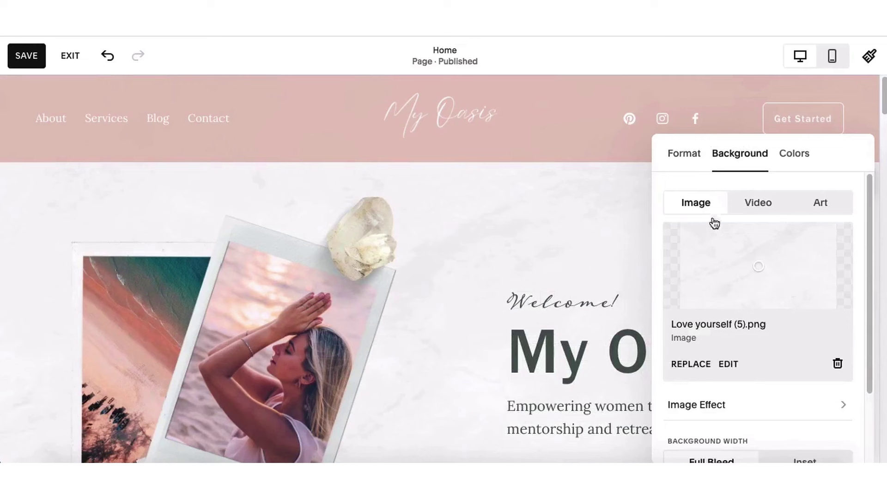
pyautogui.scroll(-1, 769, 326)
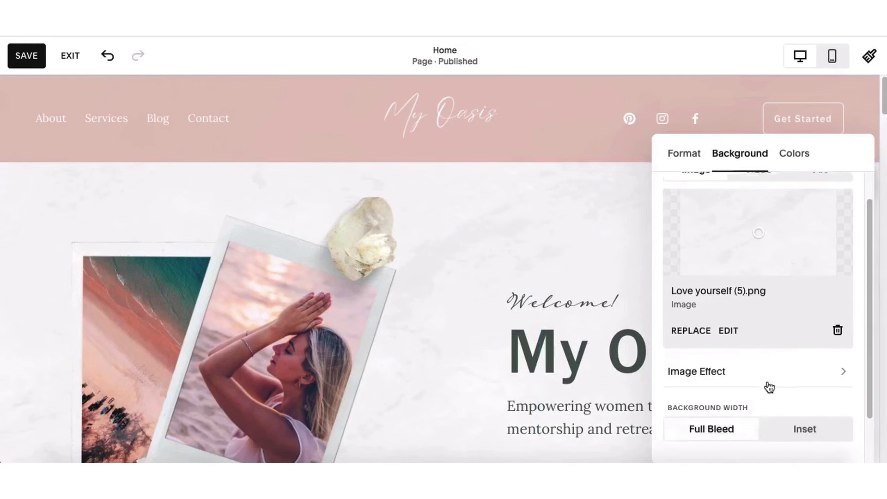
pyautogui.scroll(-2, 769, 384)
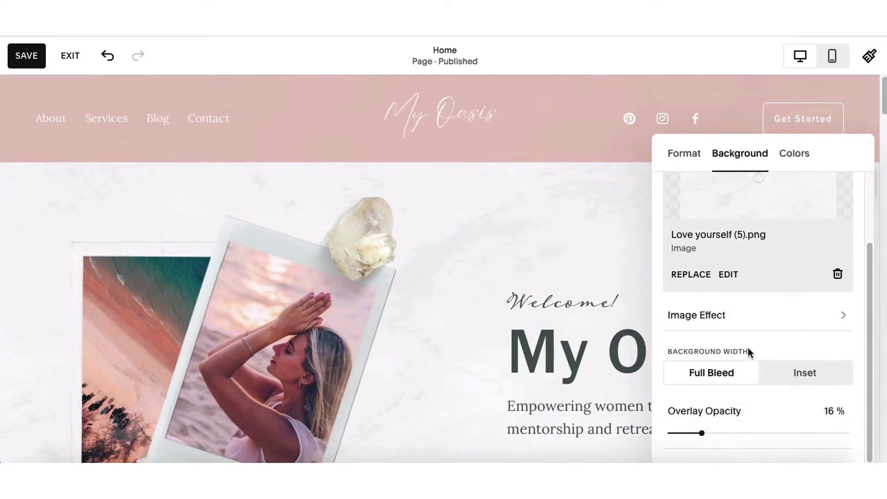
pyautogui.scroll(2, 749, 347)
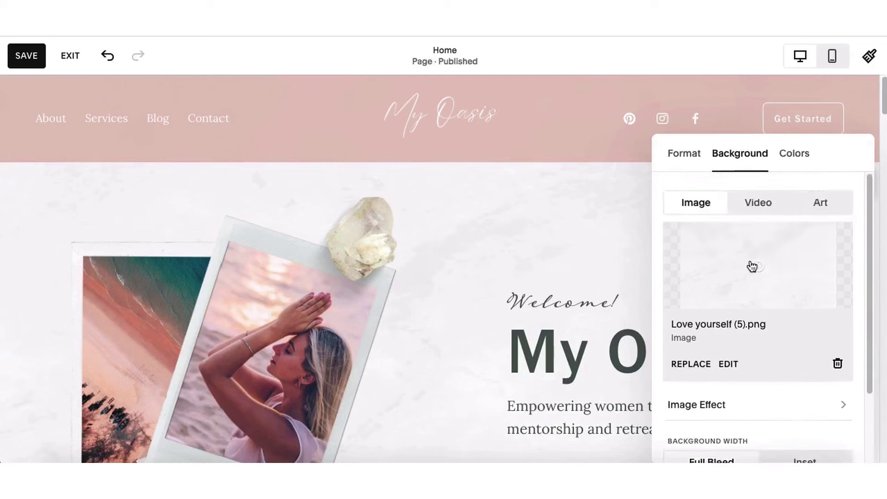
pyautogui.click(825, 204)
pyautogui.scroll(-1, 767, 426)
pyautogui.scroll(1, 755, 358)
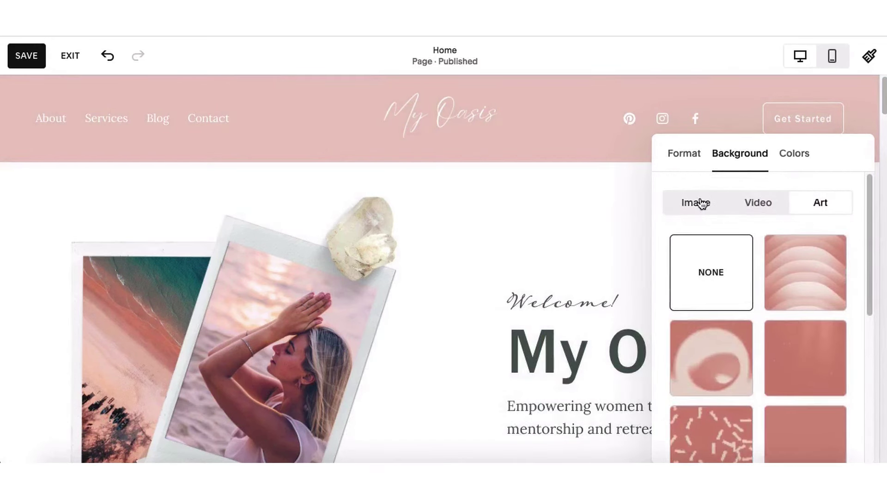
pyautogui.click(697, 203)
# Review the hero section's Colors theme options without changing them.
pyautogui.click(613, 258)
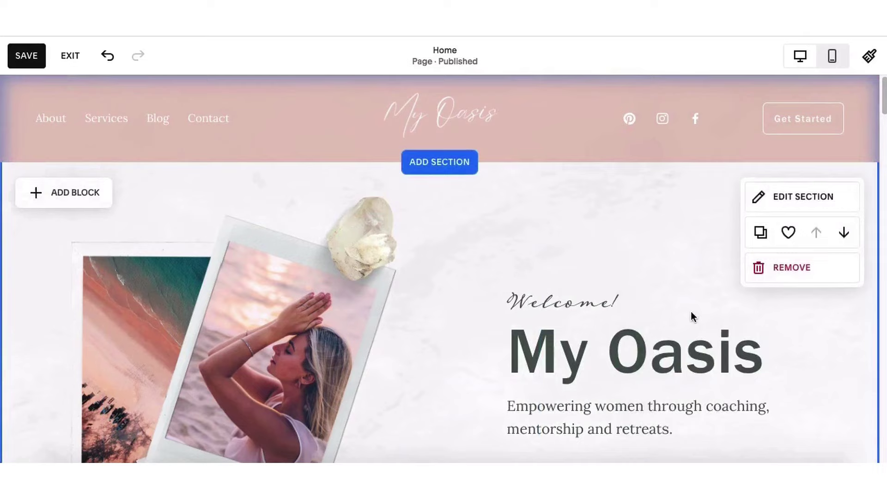
pyautogui.scroll(-1, 691, 312)
pyautogui.click(801, 117)
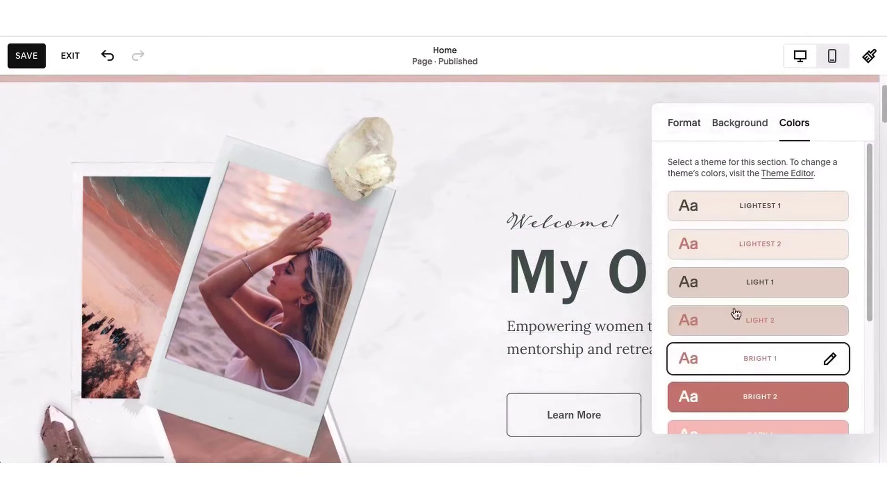
pyautogui.click(550, 164)
# Edit the My Oasis heading and browse its style, colour, link and alignment options.
pyautogui.click(579, 264)
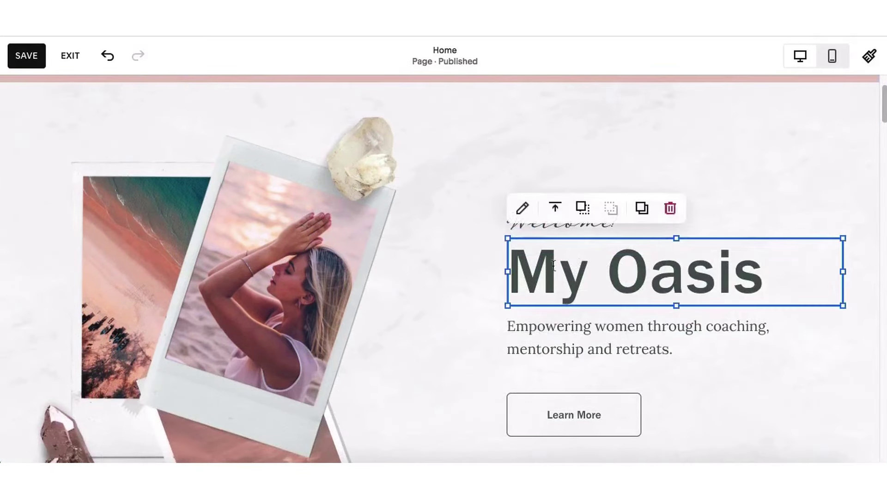
pyautogui.click(522, 209)
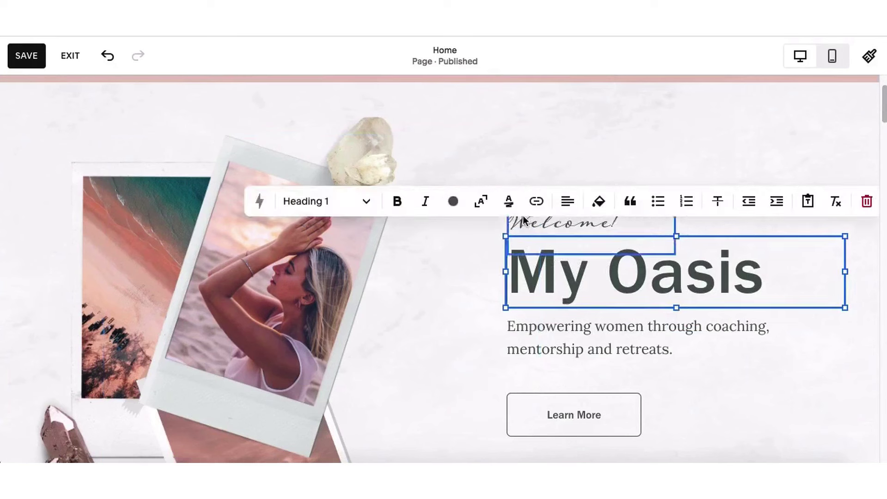
pyautogui.click(366, 201)
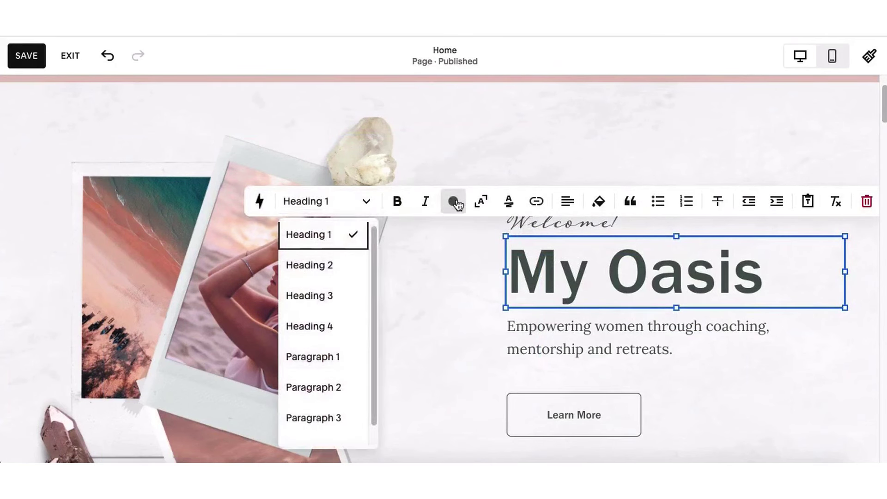
pyautogui.click(454, 202)
pyautogui.click(536, 201)
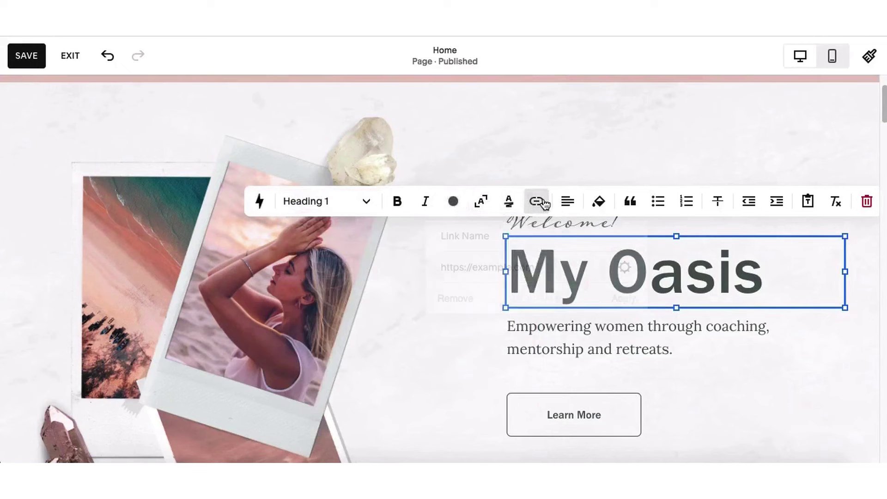
pyautogui.click(566, 203)
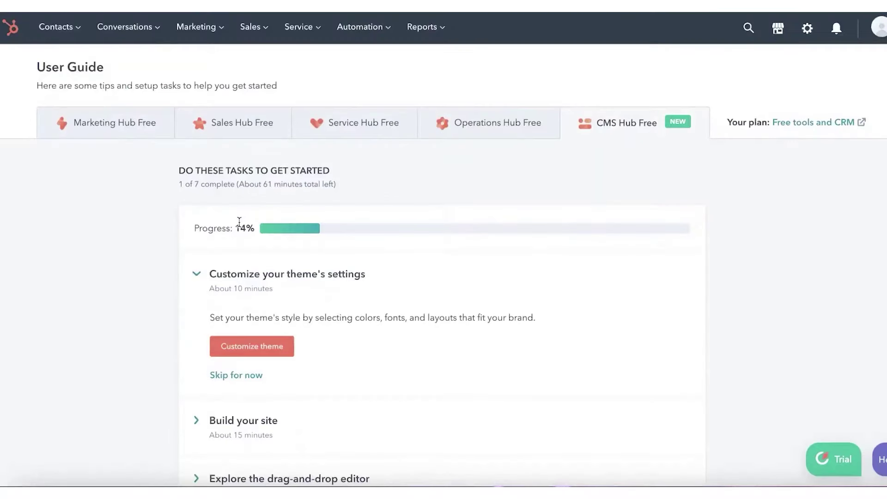
pyautogui.scroll(-2, 224, 374)
# Start the site wizard with Home, About, Contact and Products pages, leaving out Pricing.
pyautogui.click(216, 291)
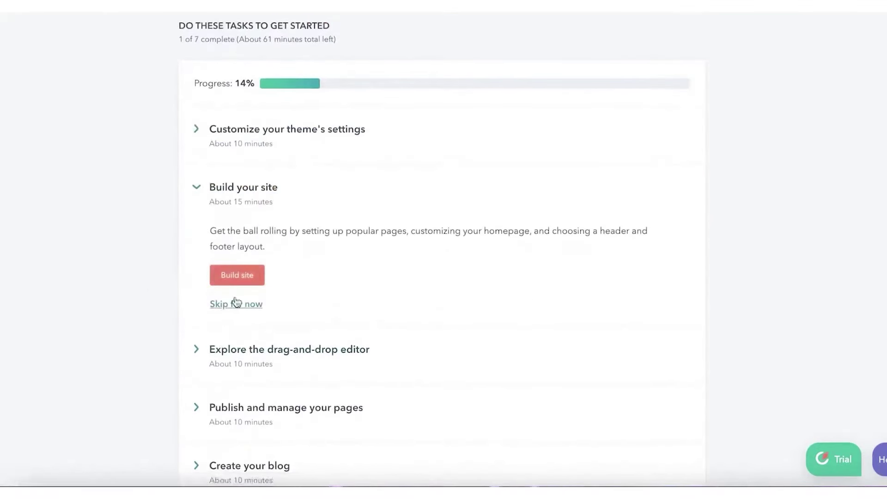
pyautogui.click(237, 276)
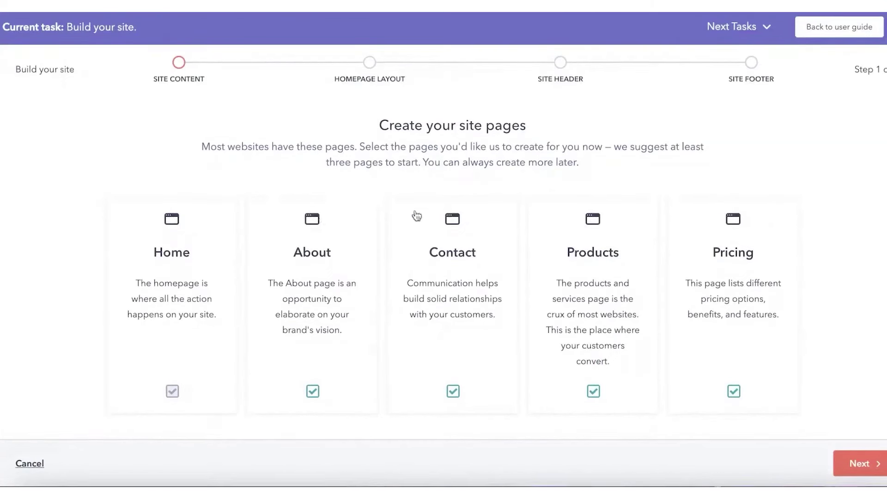
pyautogui.click(751, 233)
pyautogui.click(856, 463)
# Set the homepage industry to Tourism/Travel and choose the bottom-left layout.
pyautogui.click(208, 239)
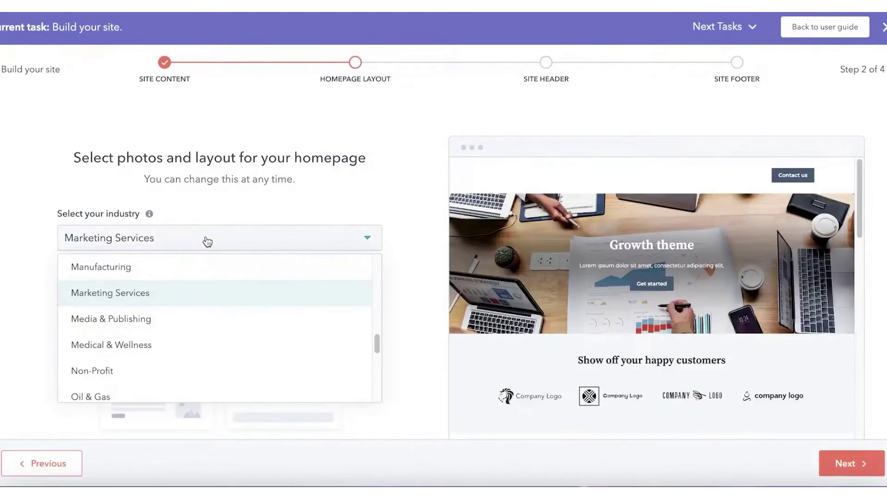
pyautogui.click(183, 241)
pyautogui.click(180, 236)
pyautogui.click(174, 317)
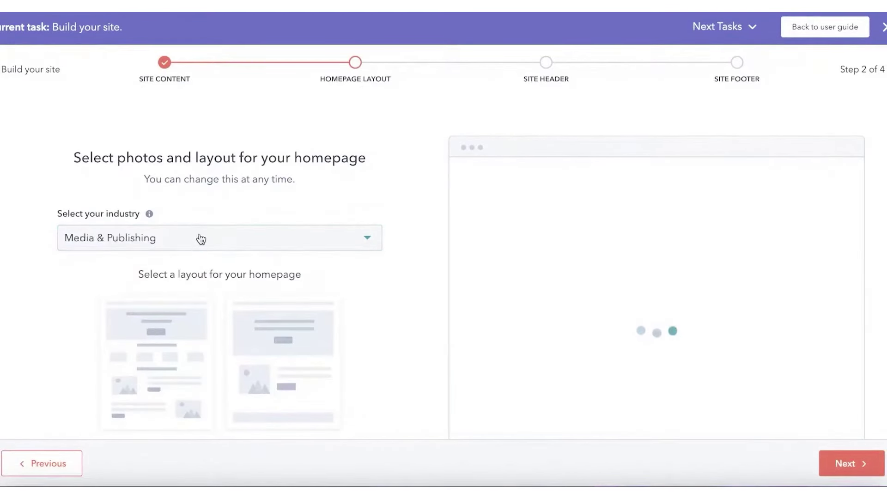
pyautogui.click(200, 237)
pyautogui.scroll(-10, 170, 318)
pyautogui.click(138, 306)
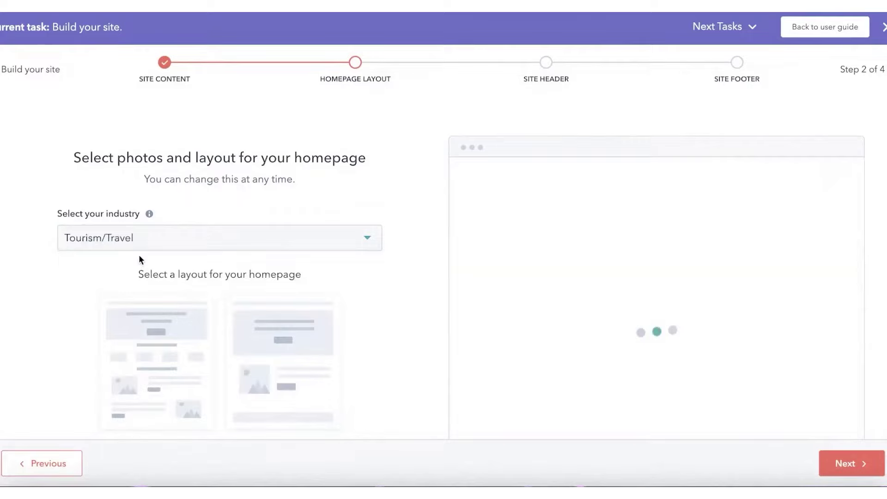
pyautogui.scroll(-3, 335, 277)
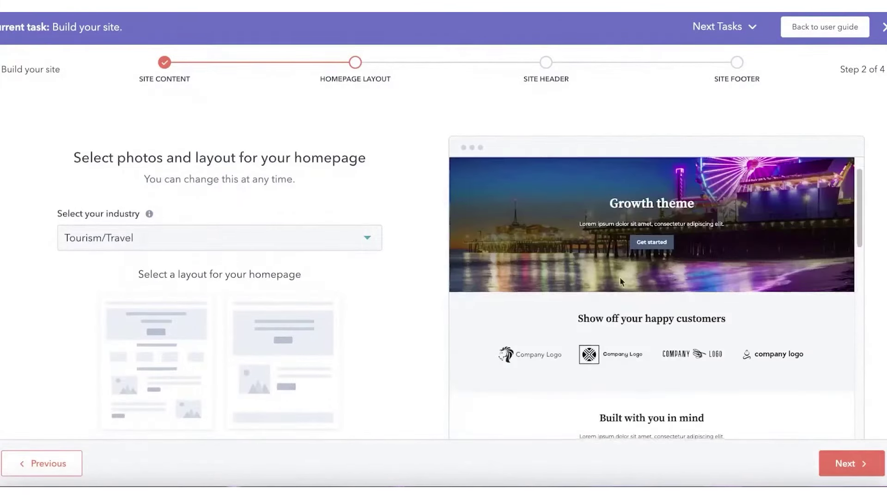
pyautogui.scroll(-3, 251, 288)
pyautogui.click(153, 399)
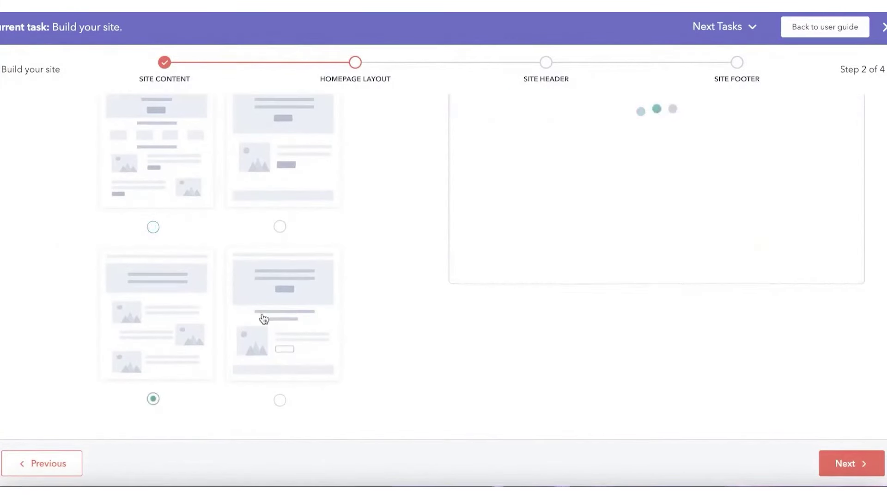
pyautogui.scroll(-3, 318, 326)
pyautogui.scroll(-3, 300, 253)
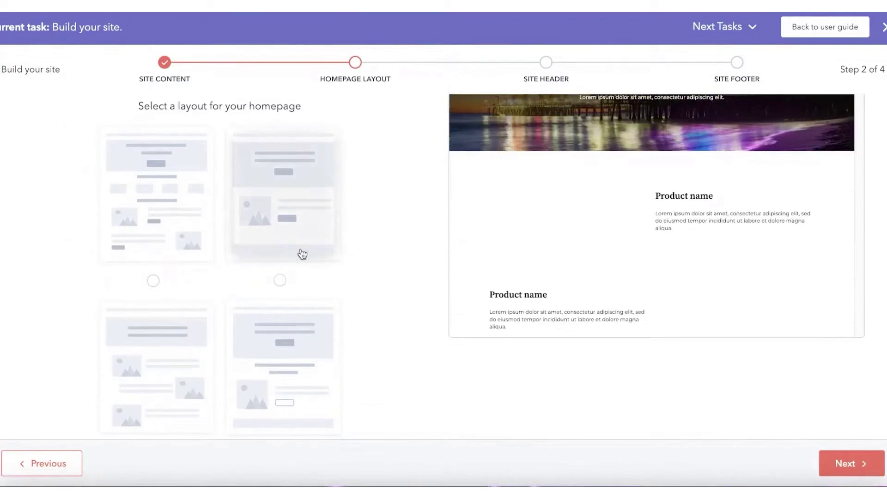
# Choose header layout #2 and footer layout #2, then finish the wizard.
pyautogui.click(826, 459)
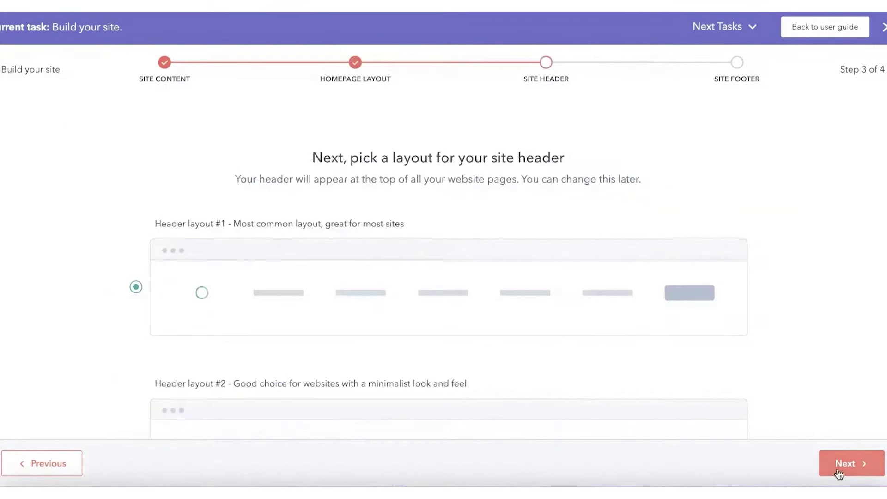
pyautogui.scroll(-1, 388, 184)
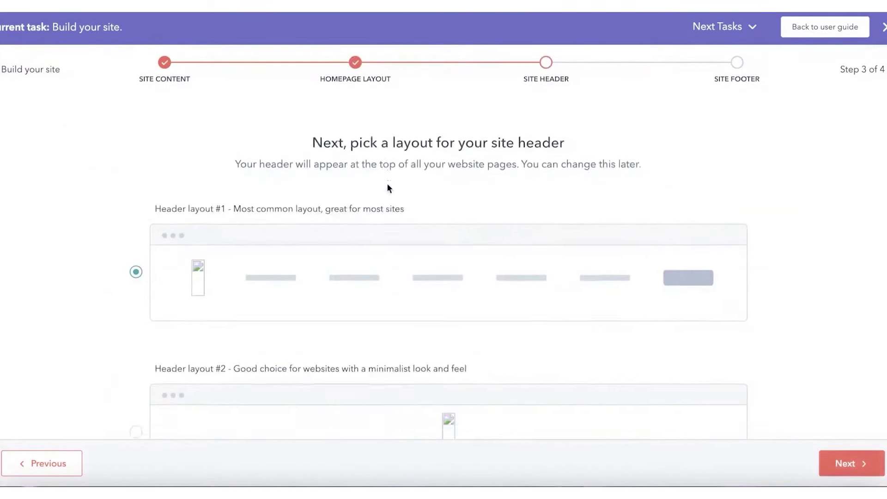
pyautogui.scroll(-2, 277, 229)
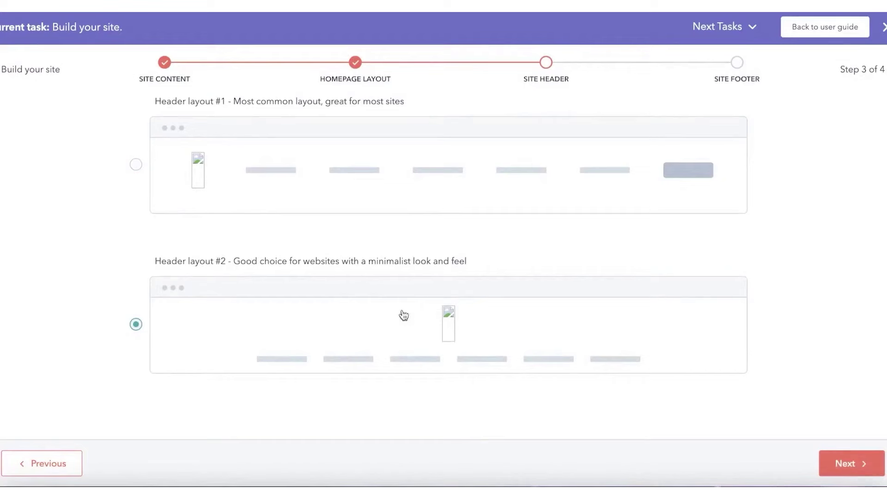
pyautogui.click(855, 472)
pyautogui.scroll(-3, 387, 239)
pyautogui.scroll(3, 387, 240)
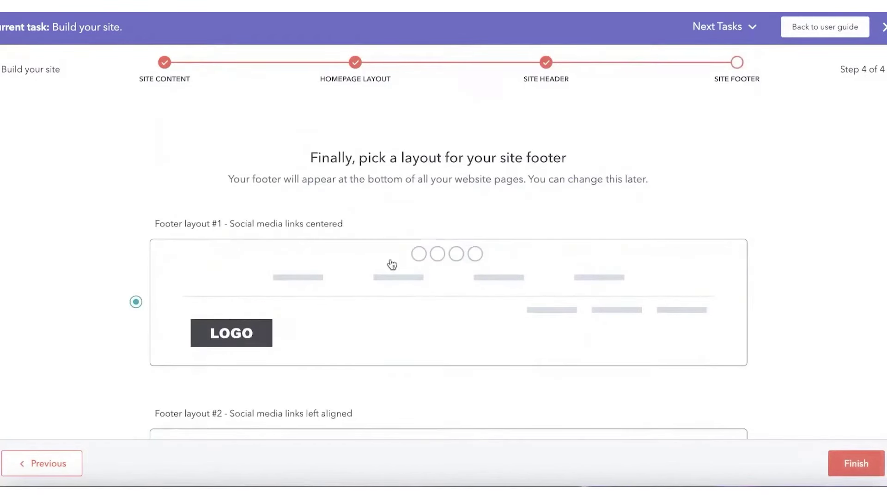
pyautogui.scroll(-3, 390, 264)
pyautogui.scroll(1, 486, 236)
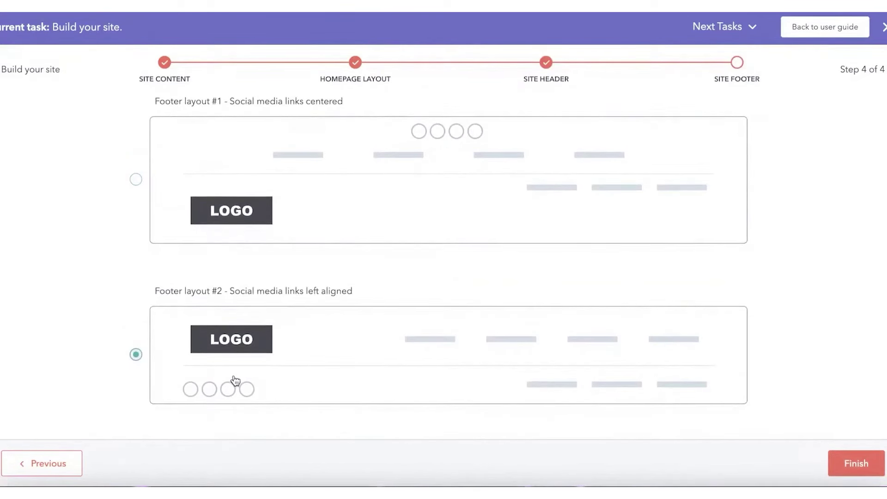
pyautogui.click(853, 466)
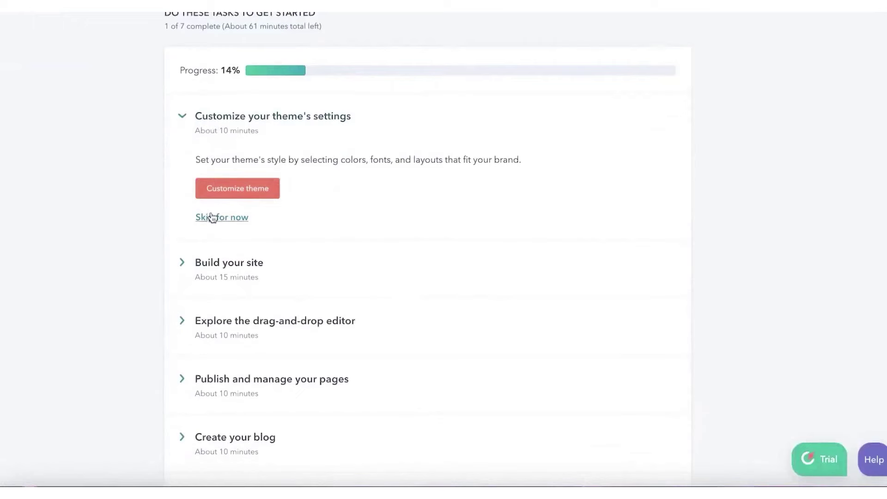
# Start the drag-and-drop editor demo and drop an image module onto the page.
pyautogui.click(202, 257)
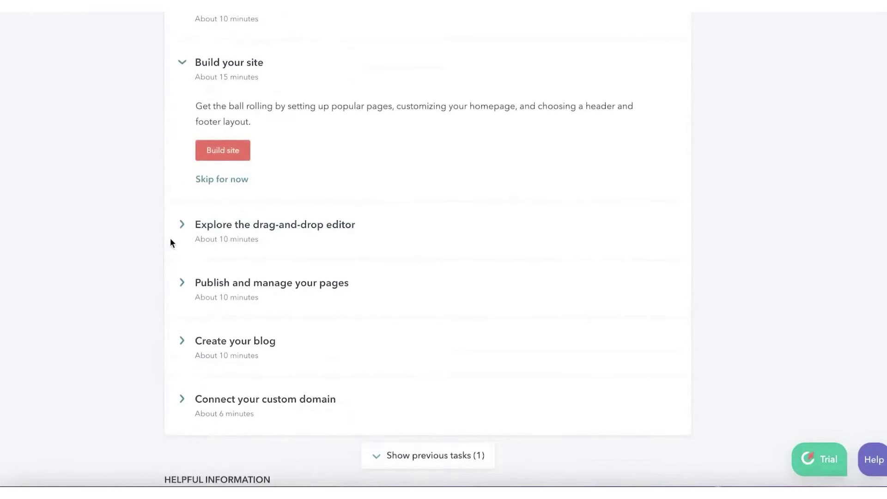
pyautogui.click(179, 228)
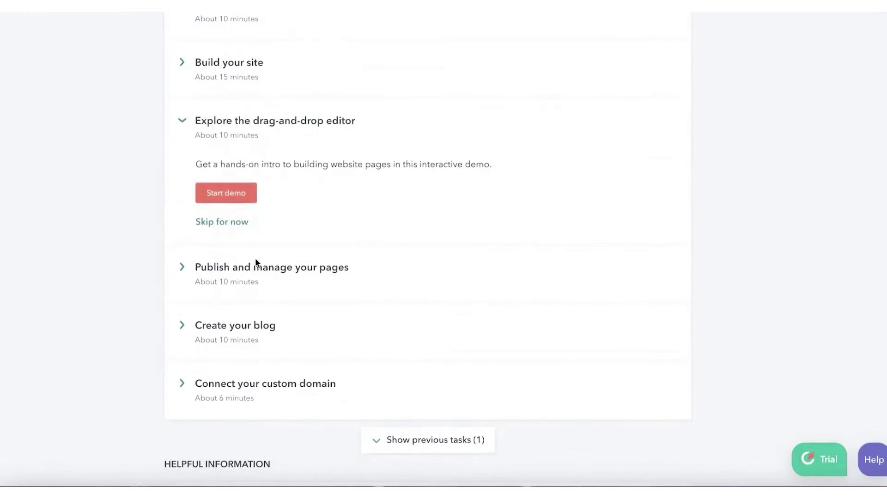
pyautogui.click(231, 199)
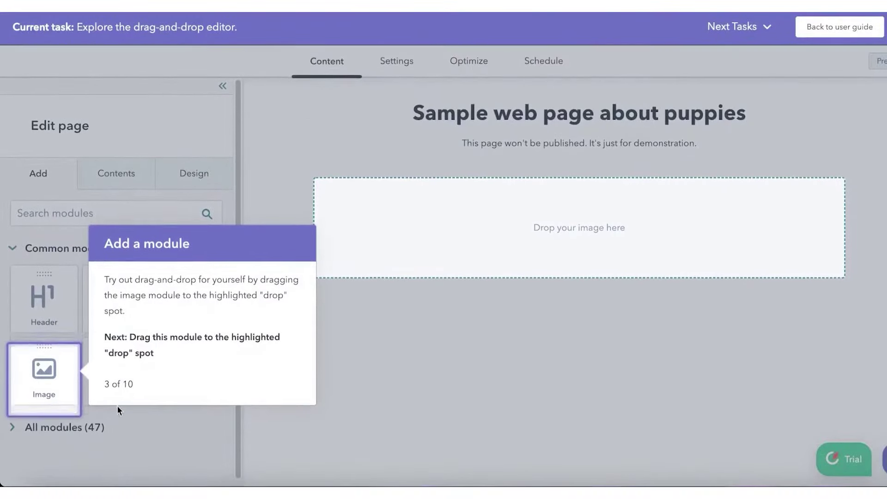
pyautogui.moveTo(27, 381); pyautogui.dragTo(529, 197)
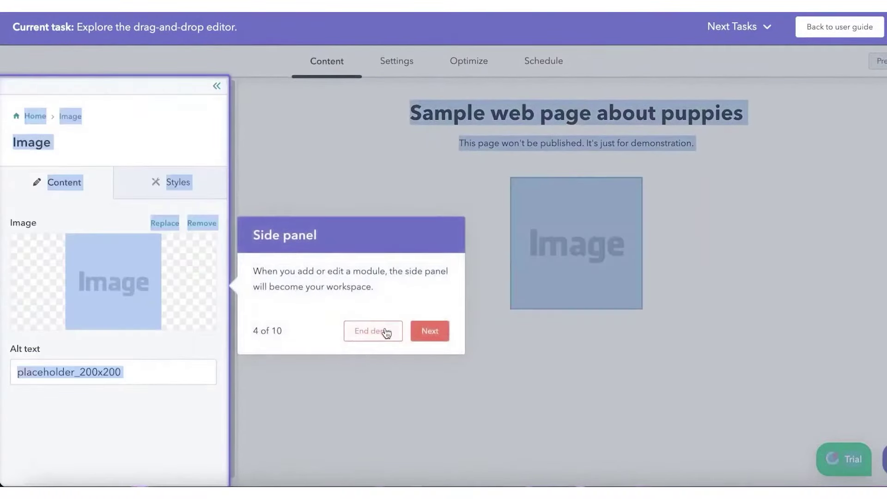
pyautogui.click(367, 329)
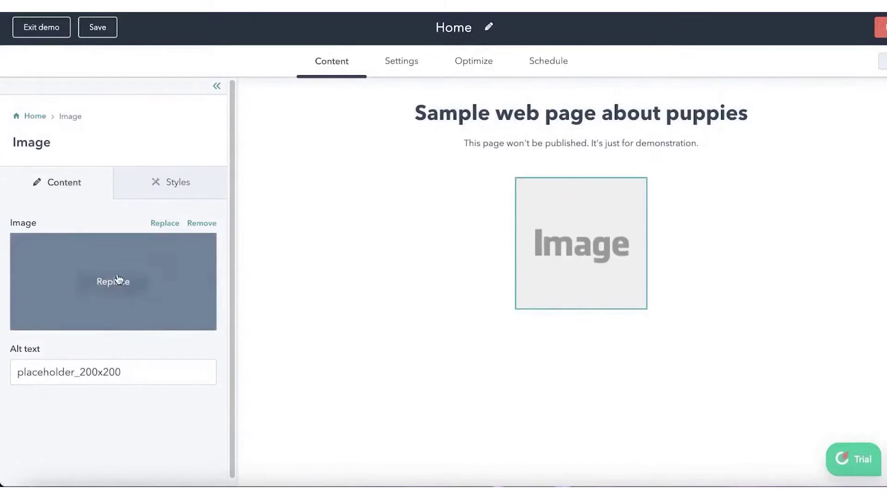
# Insert the grey-and-white dog photo into the image module.
pyautogui.click(118, 279)
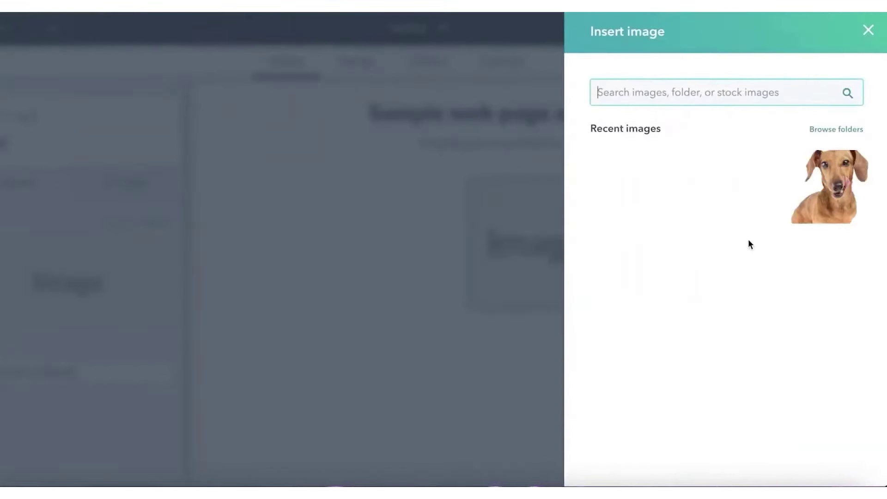
pyautogui.click(658, 278)
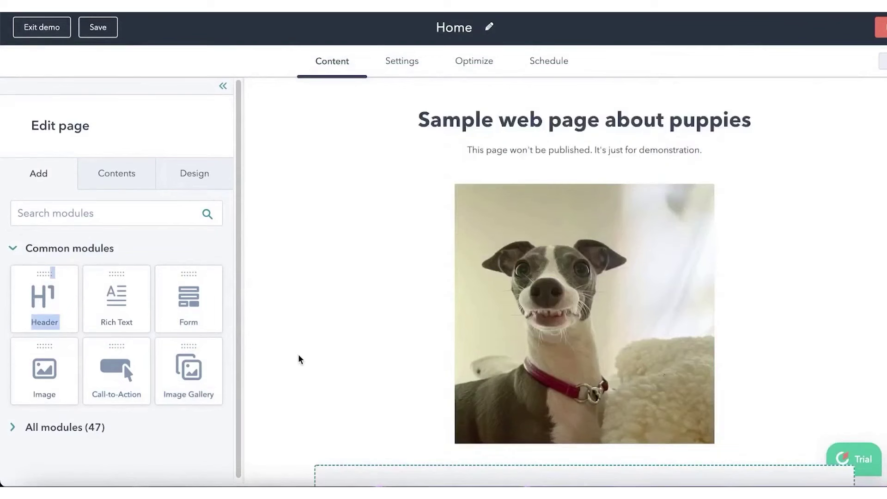
pyautogui.click(382, 55)
pyautogui.scroll(-1, 11, 420)
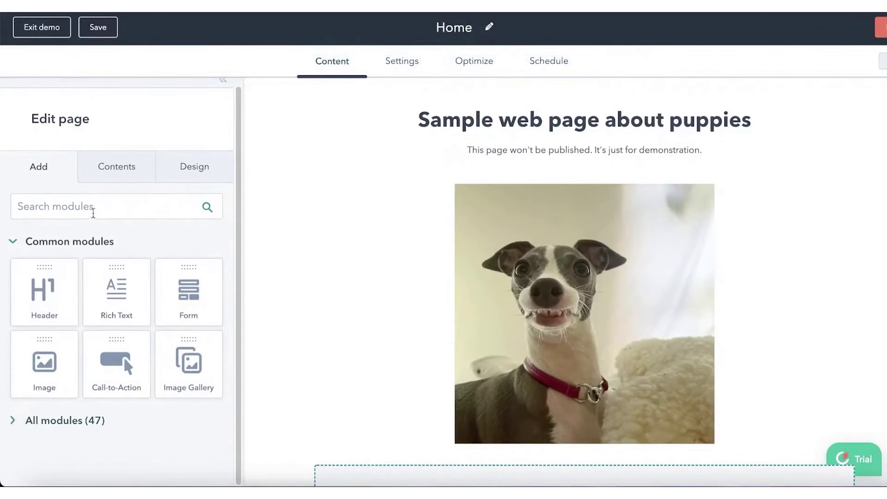
# Leave the demo page editor and expand the Create your blog task.
pyautogui.click(859, 62)
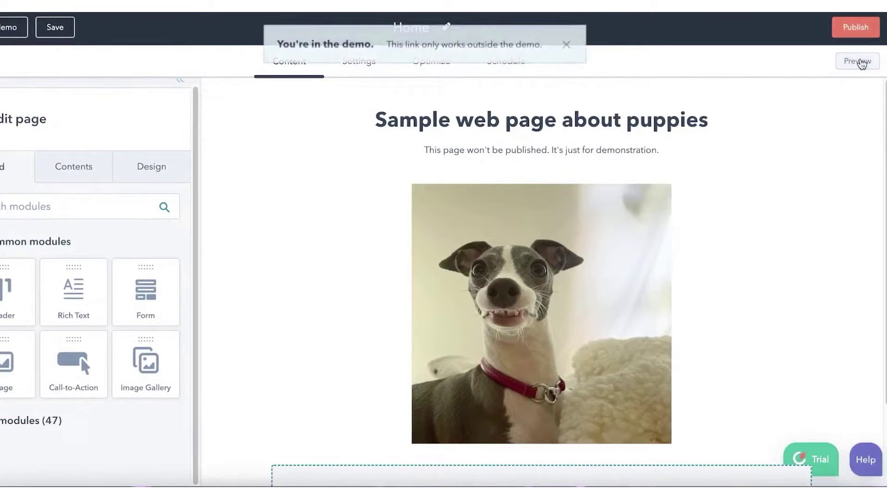
pyautogui.scroll(-2, 851, 185)
pyautogui.scroll(2, 873, 208)
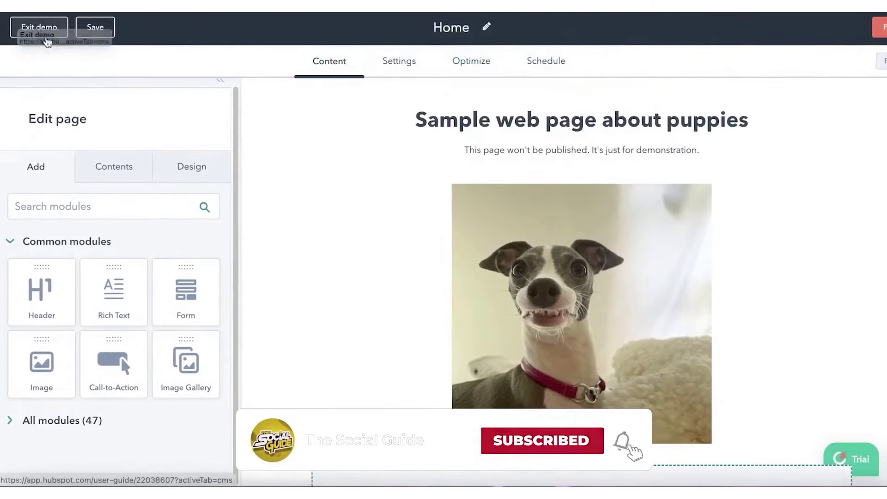
pyautogui.click(46, 28)
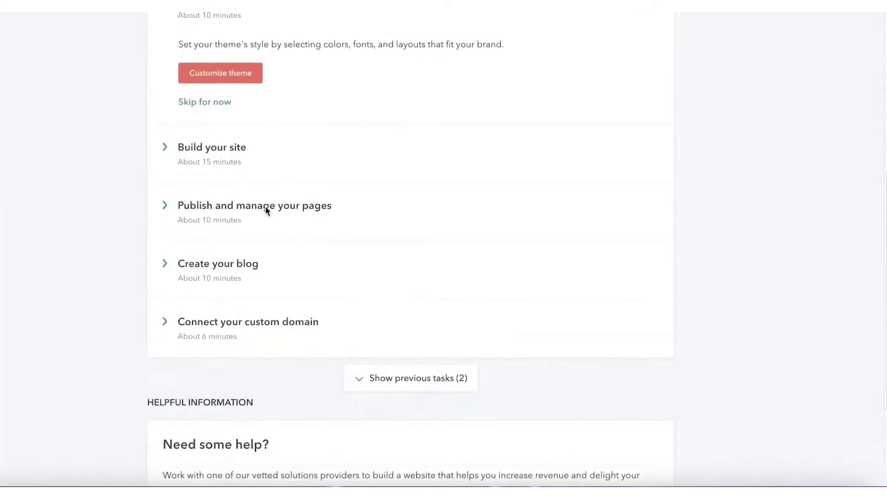
pyautogui.click(171, 269)
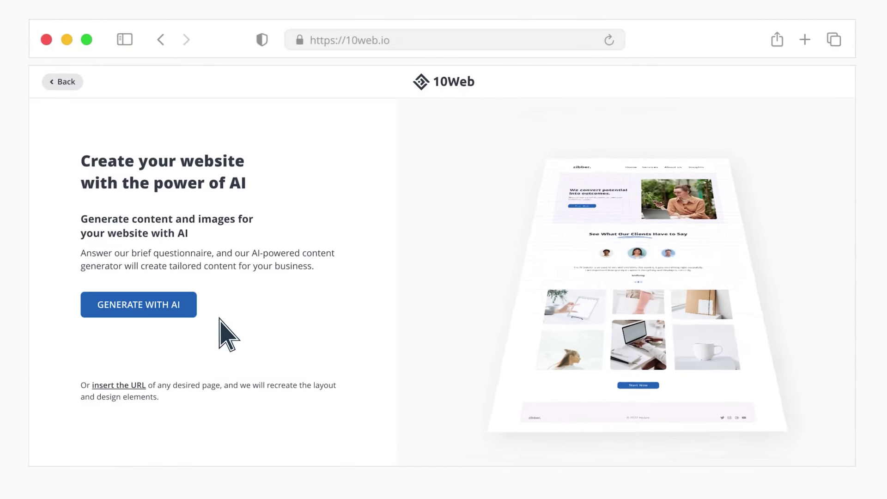
# Fill in the seven-step AI website questionnaire and choose blue as the primary colour.
pyautogui.click(190, 313)
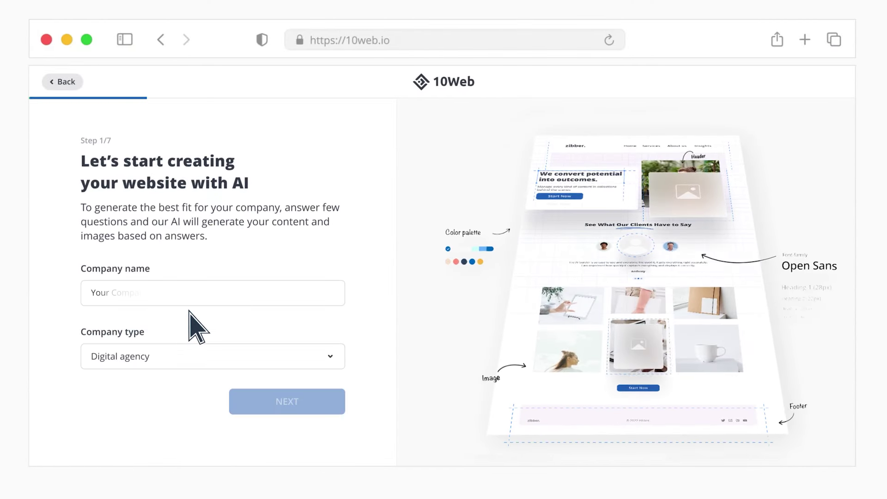
pyautogui.click(321, 406)
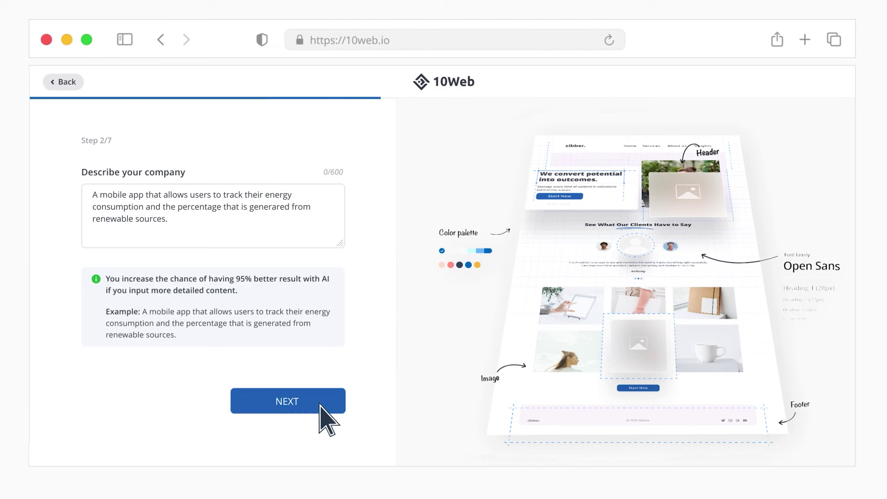
pyautogui.click(320, 405)
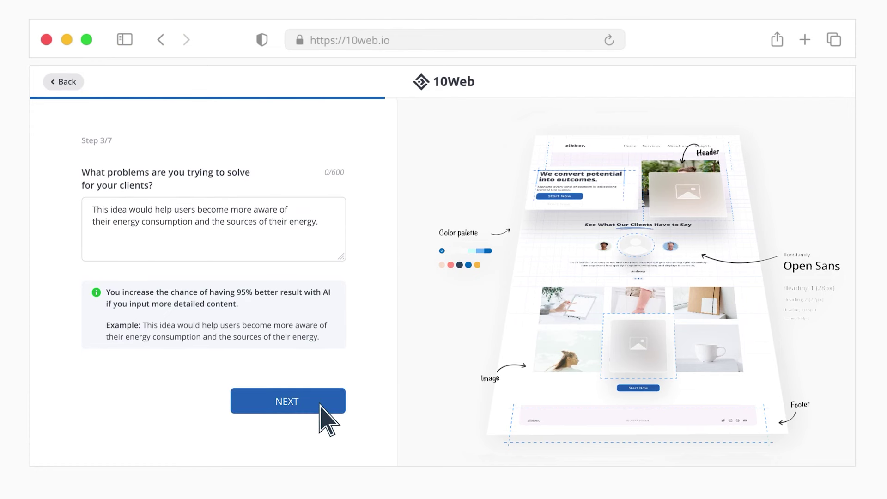
pyautogui.click(320, 406)
pyautogui.write('cations')
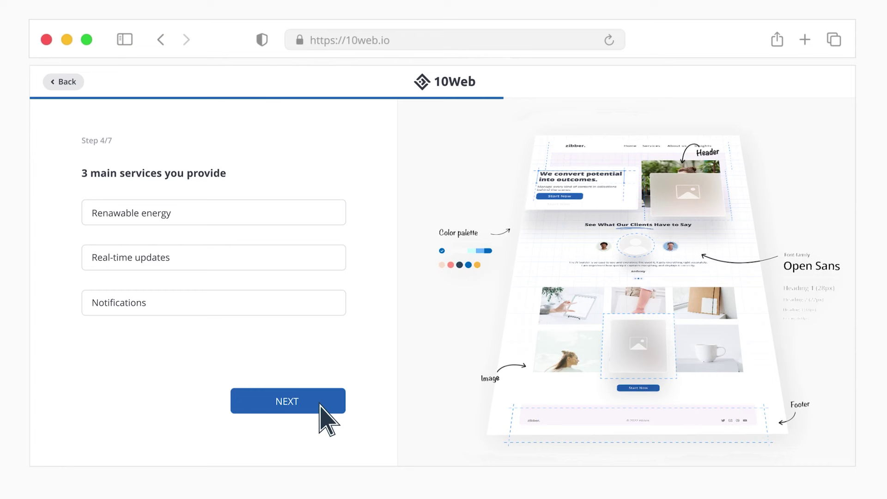
pyautogui.click(320, 405)
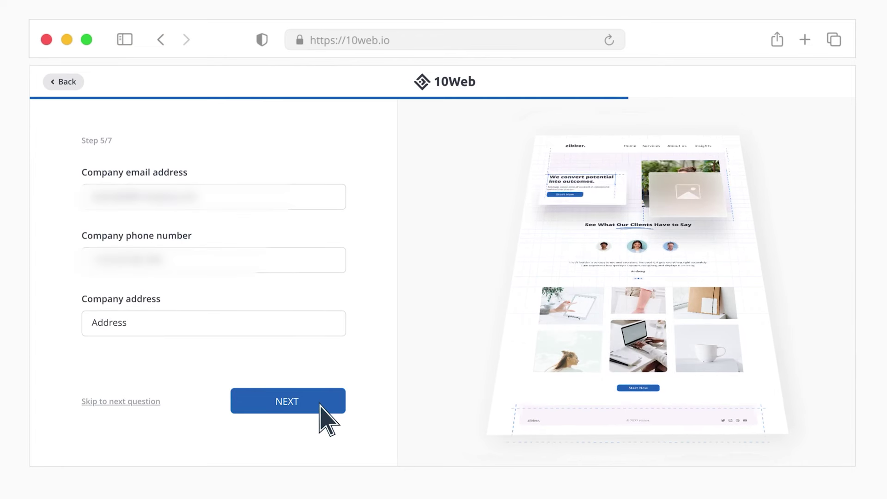
pyautogui.click(320, 405)
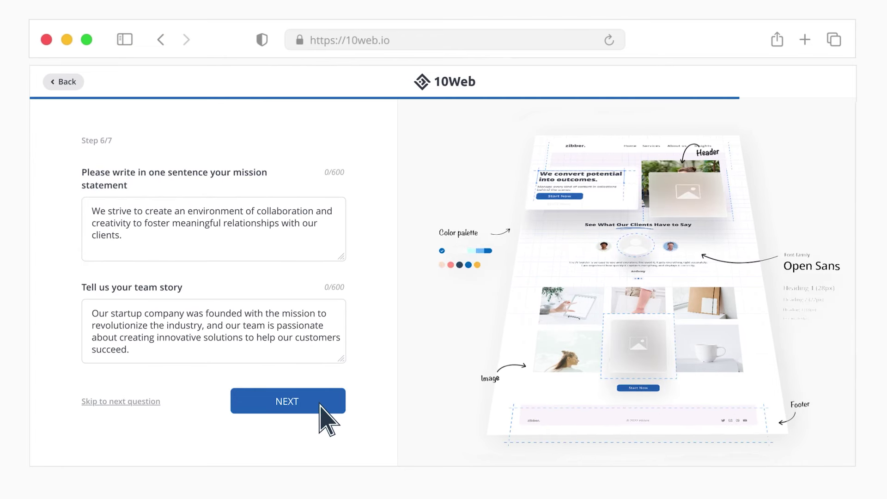
pyautogui.click(321, 406)
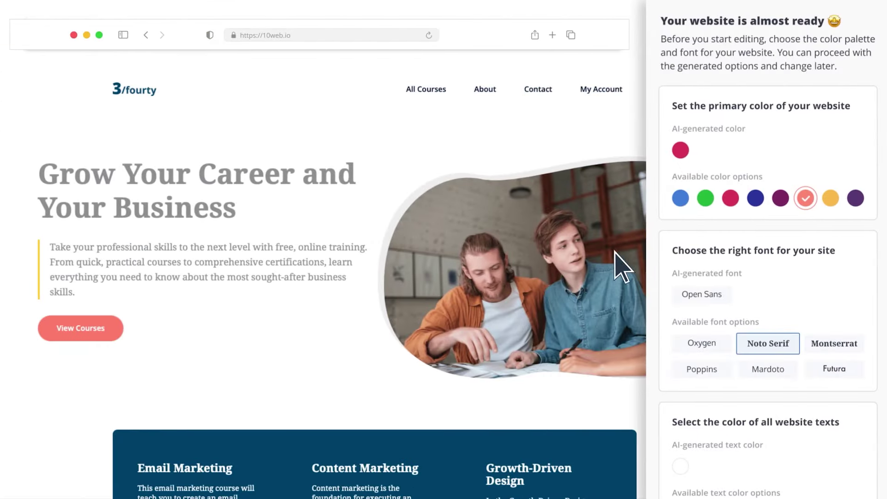
pyautogui.click(681, 199)
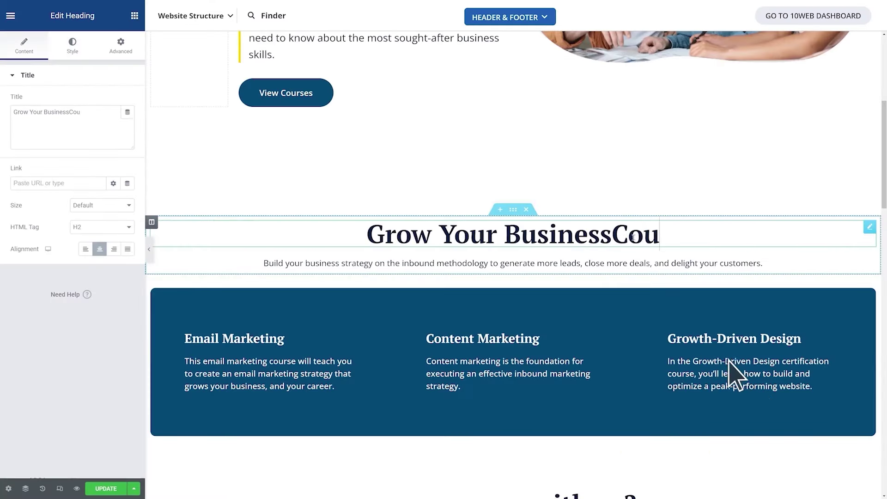
pyautogui.write('rses')
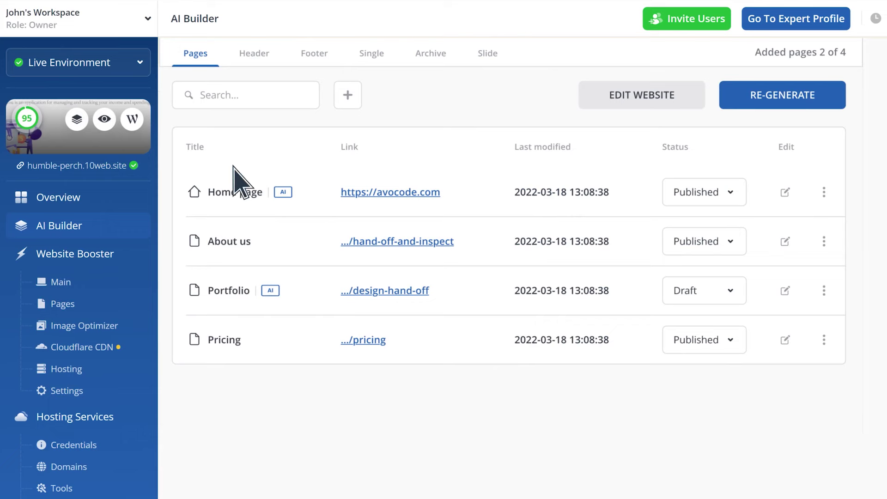
# Open the Add more pages dialog and browse its Pre-made pages library.
pyautogui.click(356, 94)
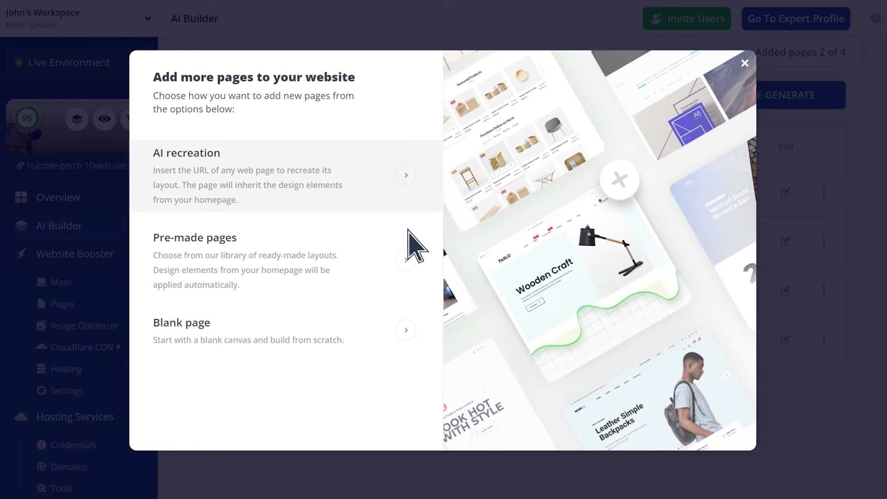
pyautogui.click(406, 267)
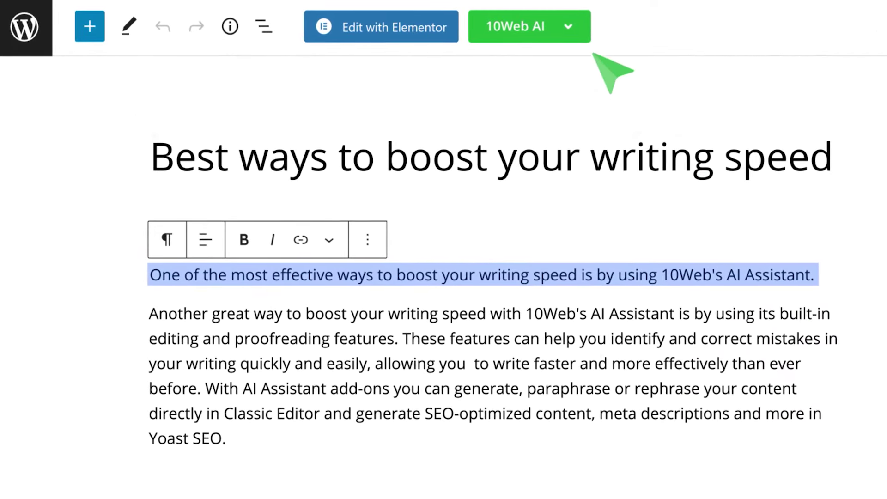
# Install the 10Web Booster plugin in WordPress and connect the site to 10Web.
pyautogui.click(567, 28)
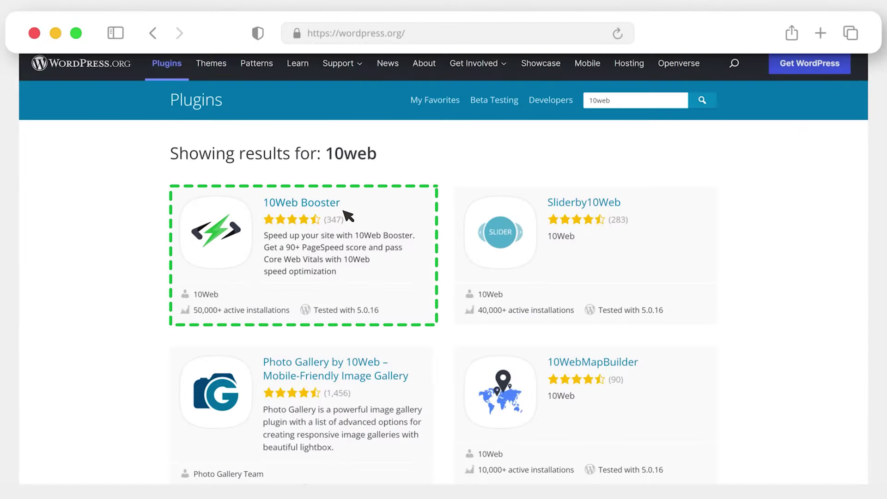
pyautogui.click(339, 205)
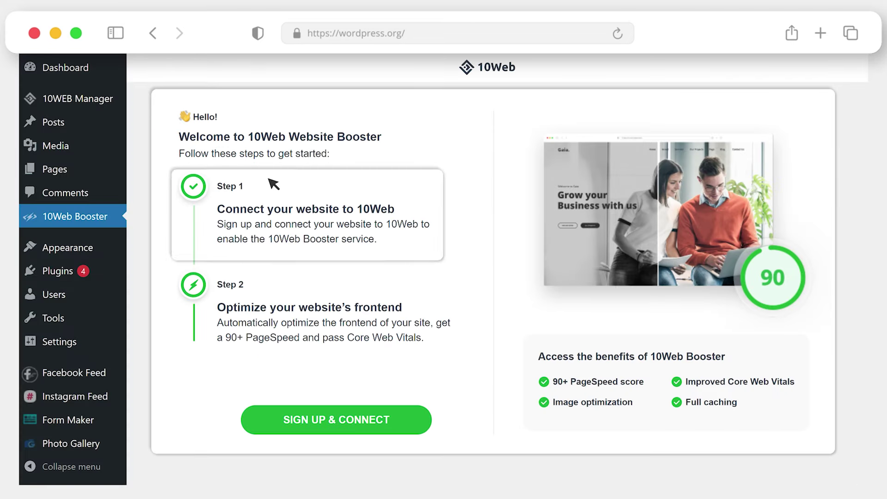
pyautogui.click(406, 424)
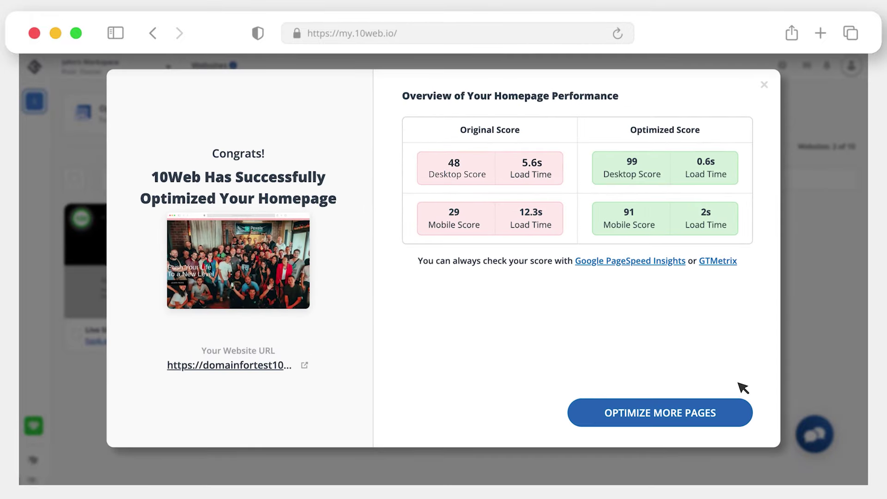
# Enable Cloudflare Enterprise with the detected server IP, then return to the Cloudflare overview.
pyautogui.click(740, 422)
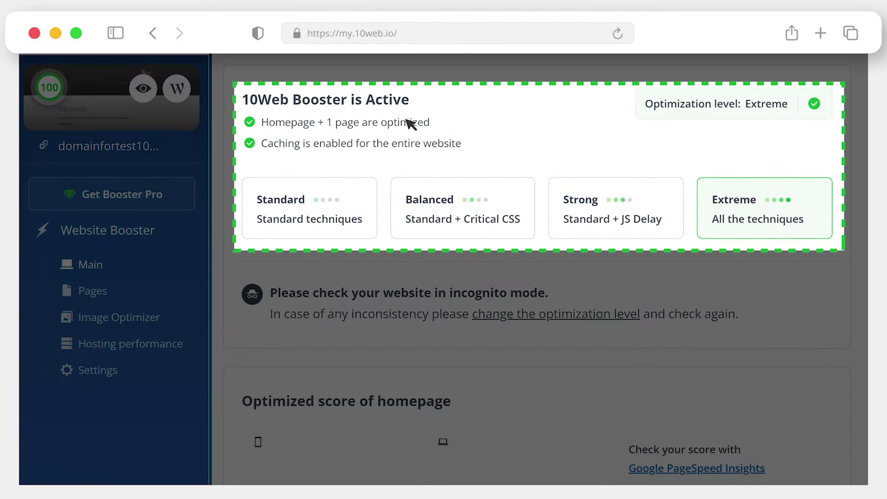
pyautogui.scroll(-3, 420, 168)
pyautogui.scroll(-3, 361, 259)
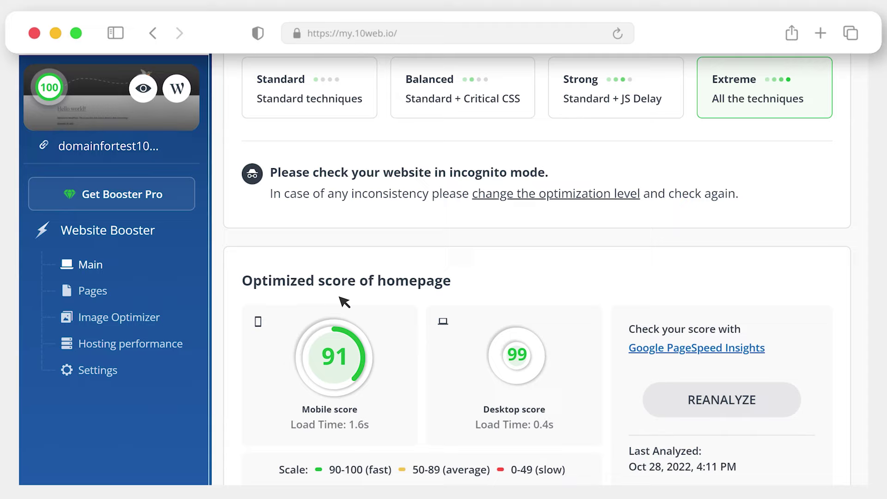
pyautogui.scroll(-3, 356, 317)
pyautogui.scroll(-1, 374, 301)
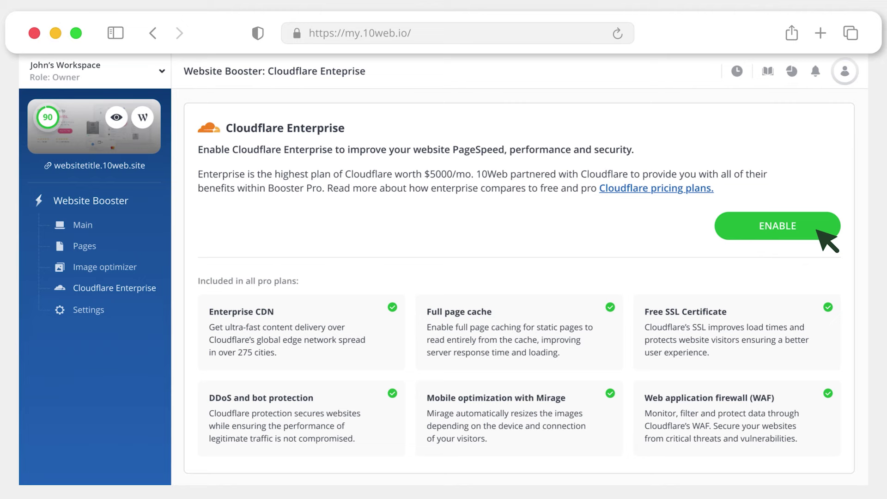
pyautogui.click(820, 230)
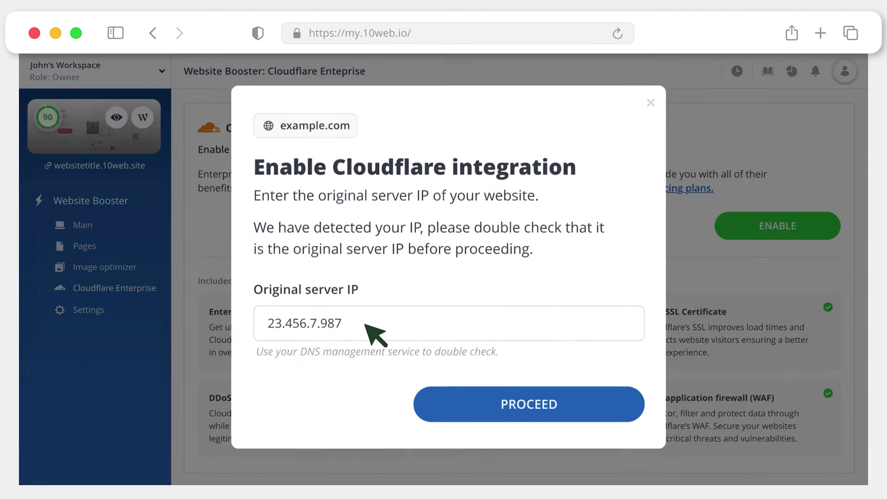
pyautogui.click(623, 421)
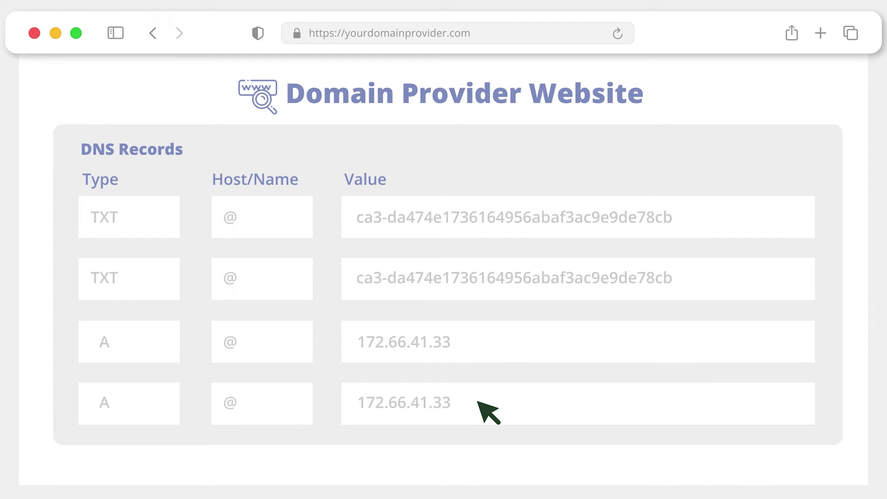
pyautogui.click(154, 35)
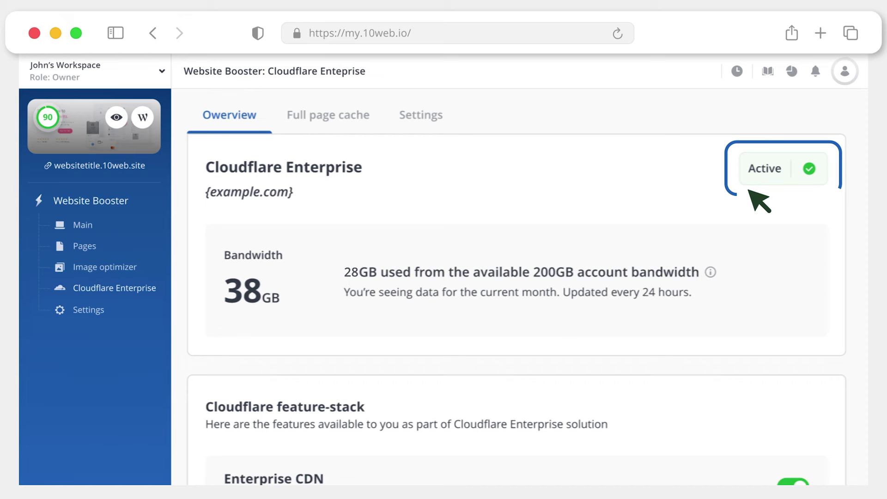
pyautogui.scroll(-5, 759, 201)
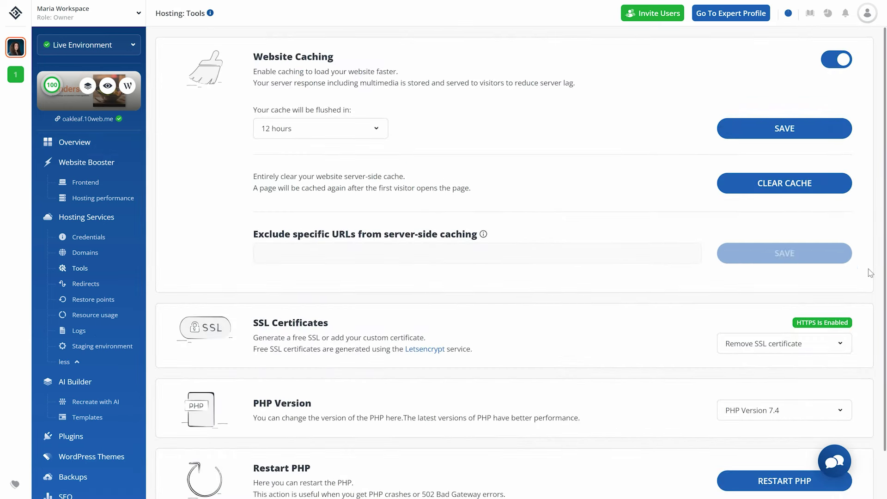
pyautogui.scroll(-2, 864, 261)
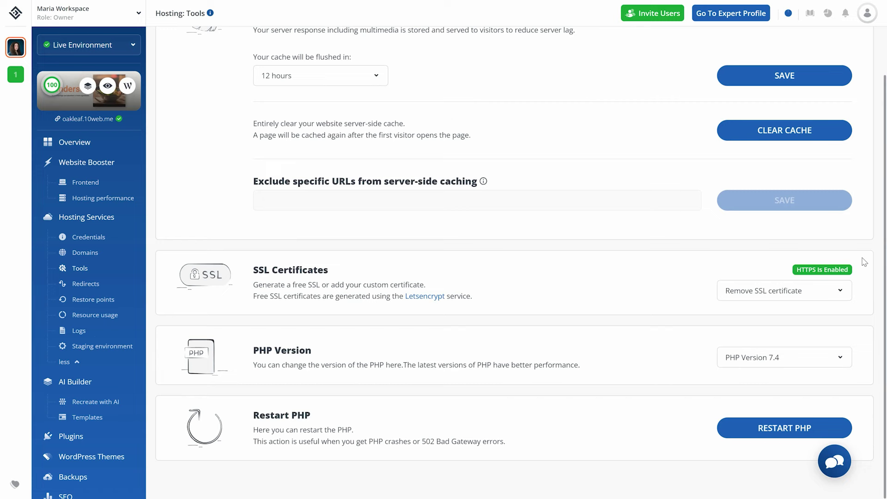
pyautogui.scroll(2, 864, 262)
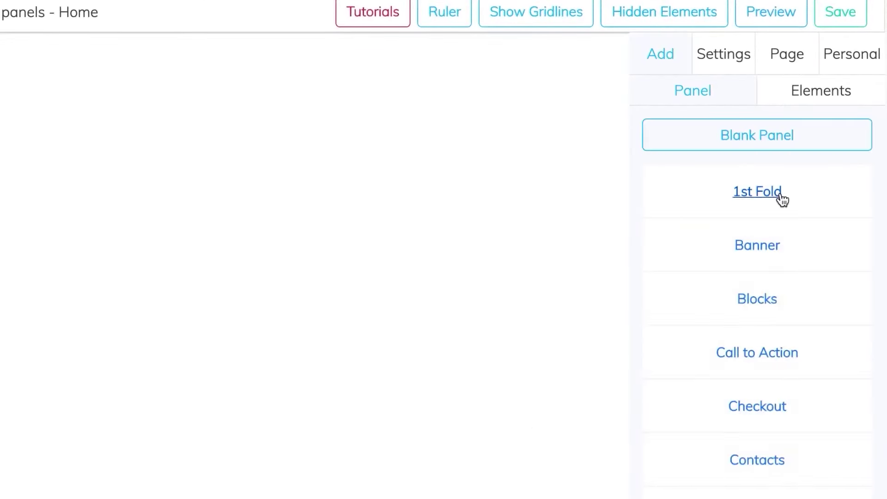
# Place the Financial Analyst first-fold panel onto the home page.
pyautogui.click(782, 200)
pyautogui.scroll(-10, 757, 298)
pyautogui.moveTo(792, 298); pyautogui.dragTo(575, 305)
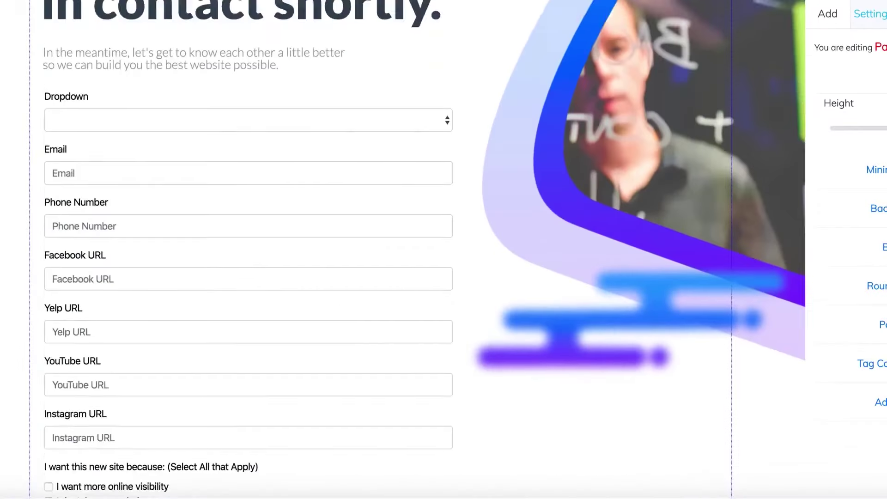
pyautogui.scroll(-1, 381, 249)
pyautogui.scroll(-2, 381, 250)
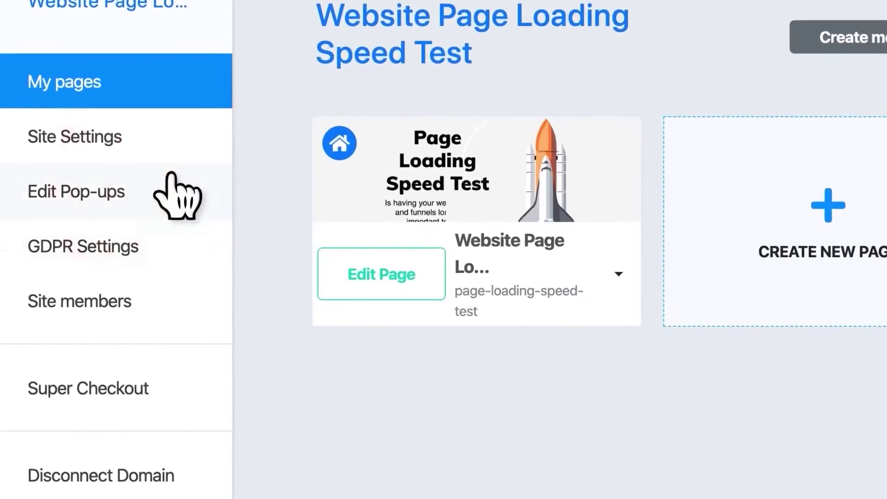
# Start a new pop-up, then begin duplicating and transferring the dental cleaning site.
pyautogui.click(170, 187)
pyautogui.click(152, 239)
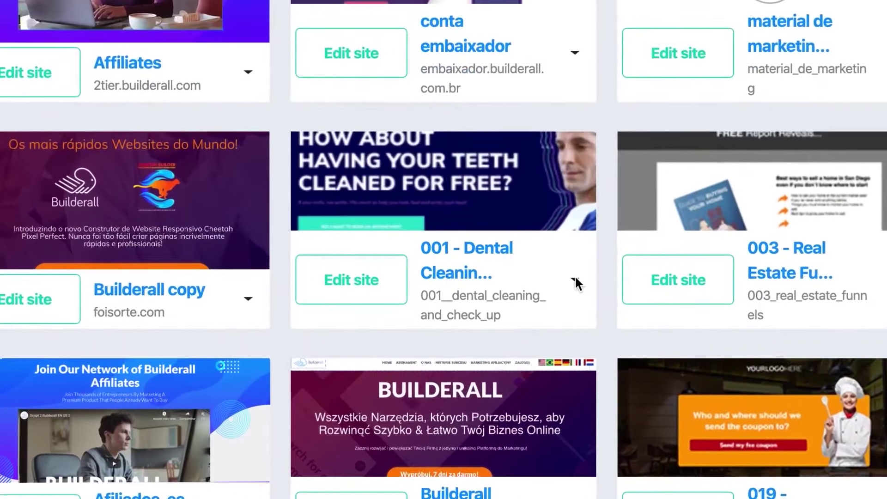
pyautogui.click(574, 278)
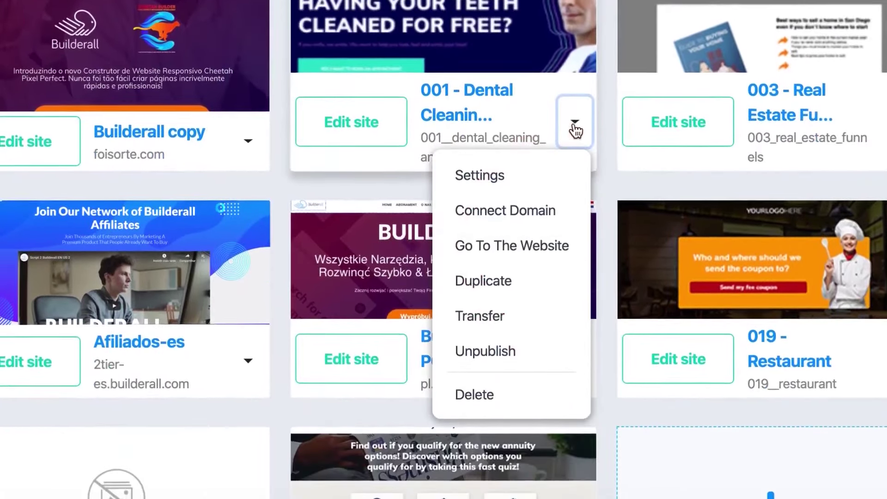
pyautogui.click(535, 309)
pyautogui.click(488, 278)
pyautogui.click(352, 173)
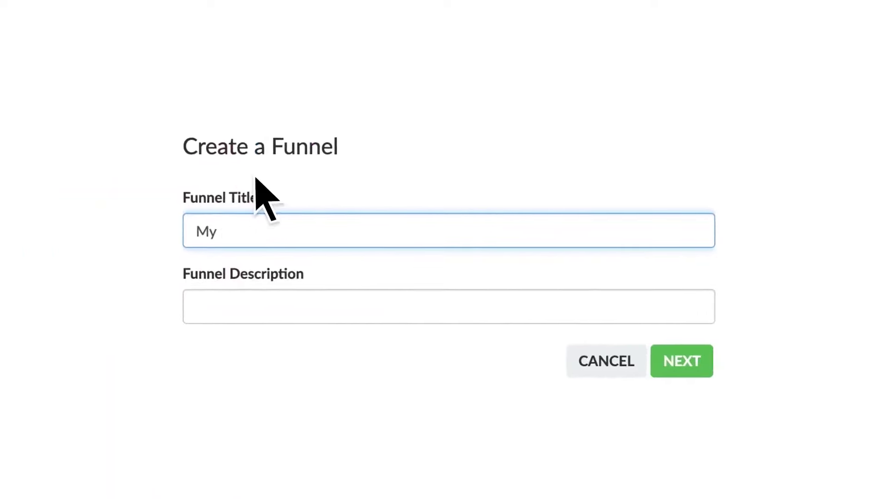
pyautogui.write(' lead Magnet Funnel')
# Reposition the form node beside the Lead magnet page and change the Default Layout colour to turquoise.
pyautogui.click(292, 305)
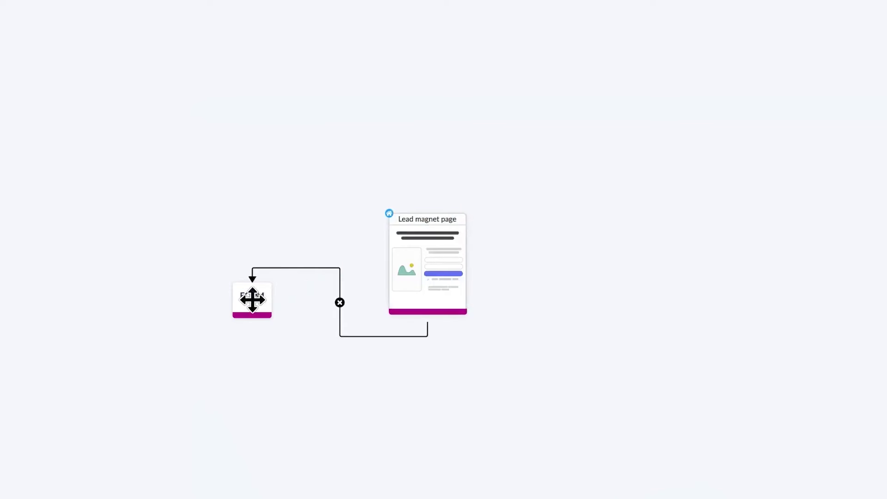
pyautogui.moveTo(252, 298); pyautogui.dragTo(503, 356)
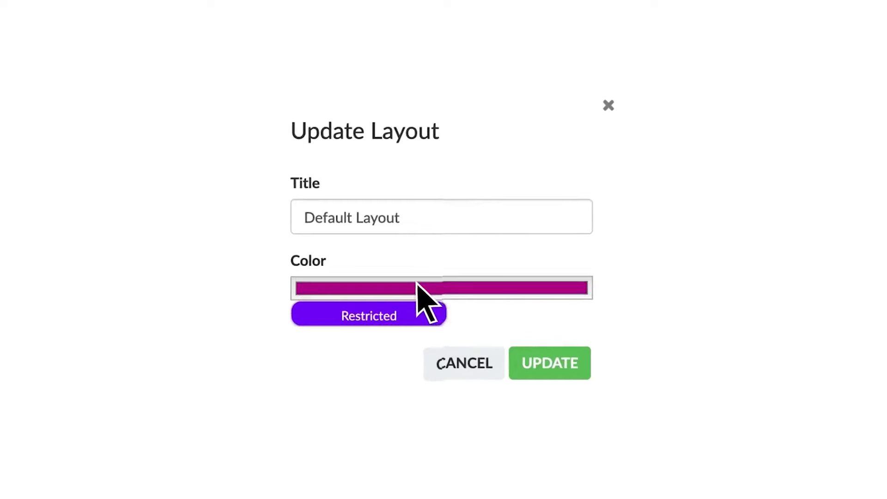
pyautogui.click(418, 287)
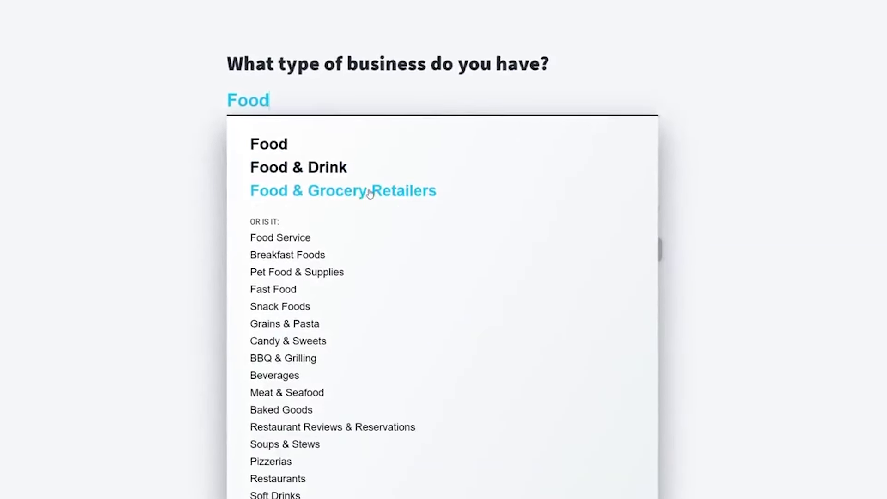
# Choose Food & Grocery Retailers, a site type, the Lead theme, and the ice cream design.
pyautogui.click(370, 193)
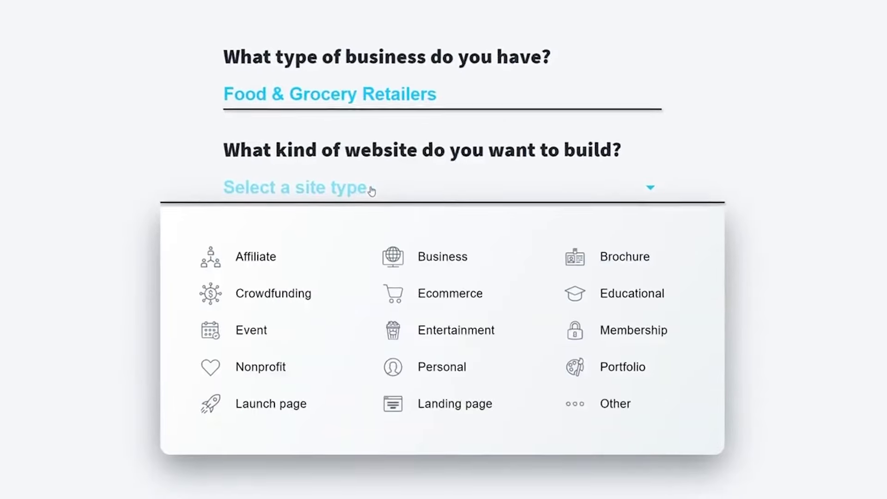
pyautogui.click(624, 476)
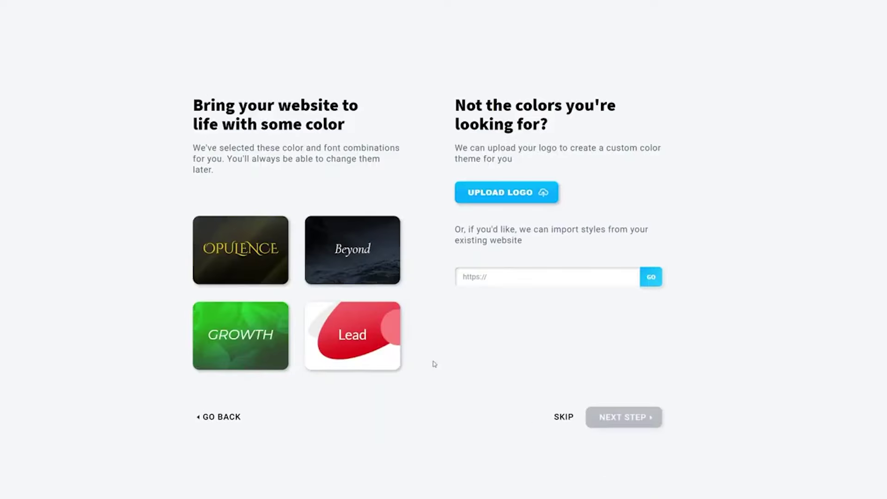
pyautogui.click(387, 355)
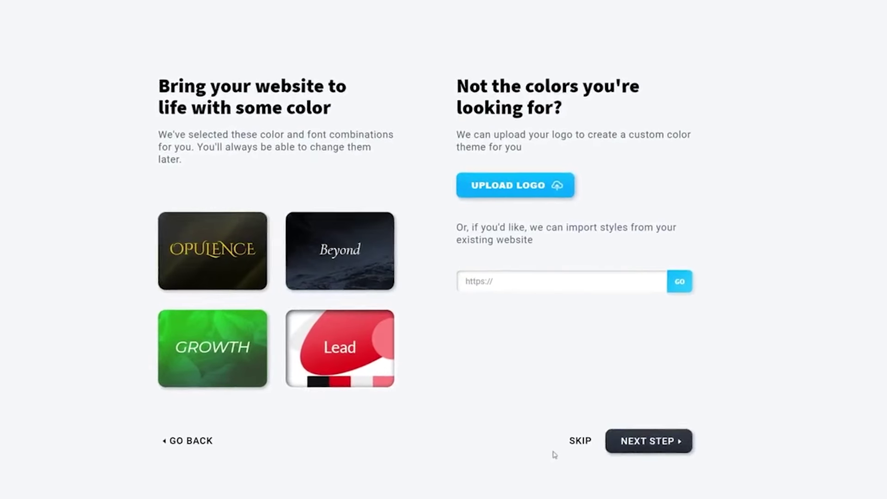
pyautogui.click(644, 438)
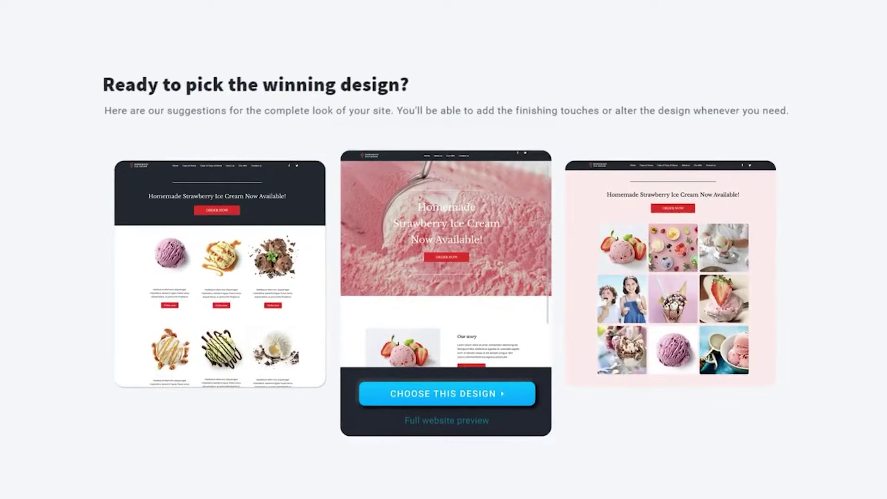
pyautogui.click(521, 397)
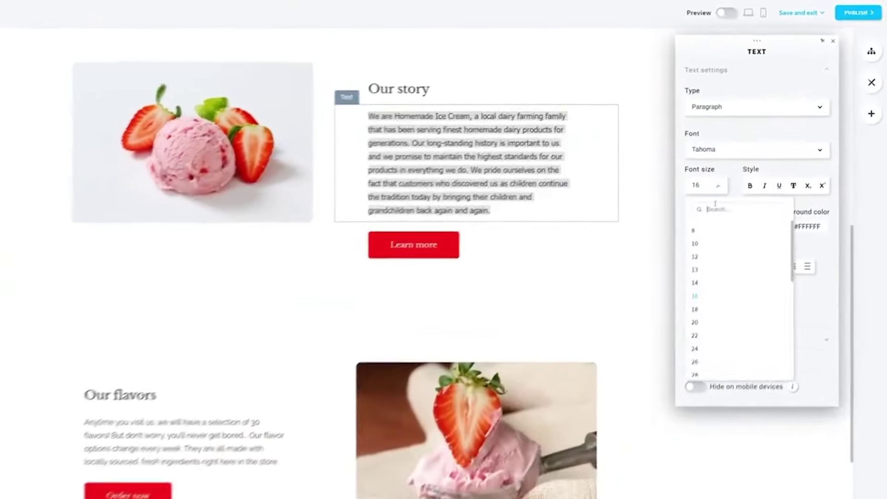
# Set the story text to the Raleway font on a pink background.
pyautogui.click(708, 160)
pyautogui.write('ra')
pyautogui.click(702, 224)
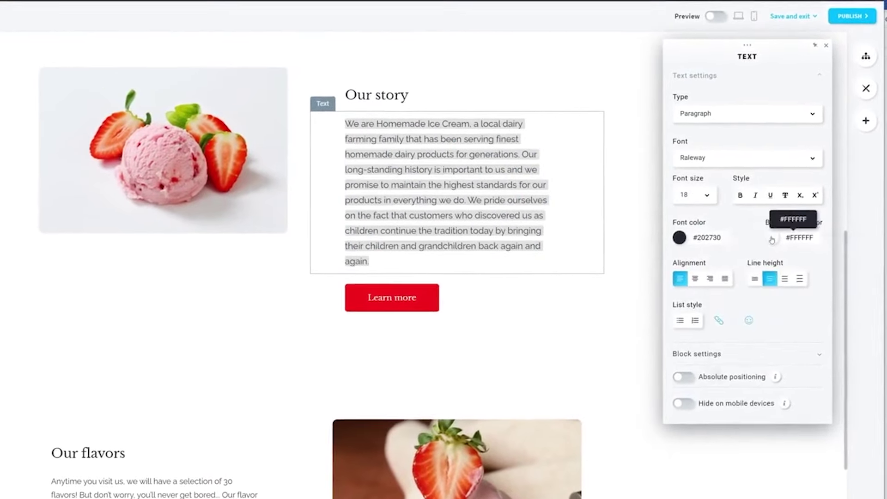
pyautogui.click(777, 235)
pyautogui.click(749, 299)
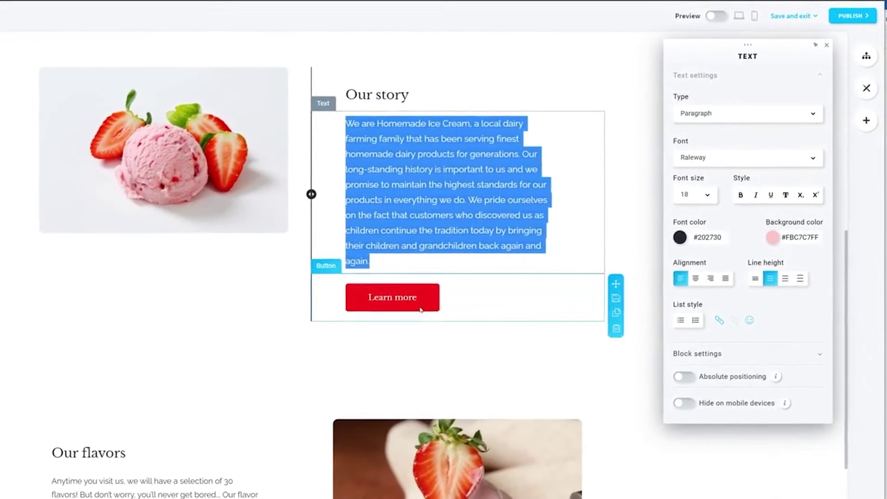
# Make the Learn more button round, solid and large, and move the ice cream image right.
pyautogui.click(391, 298)
pyautogui.click(753, 328)
pyautogui.click(796, 371)
pyautogui.click(746, 370)
pyautogui.click(696, 370)
pyautogui.click(795, 370)
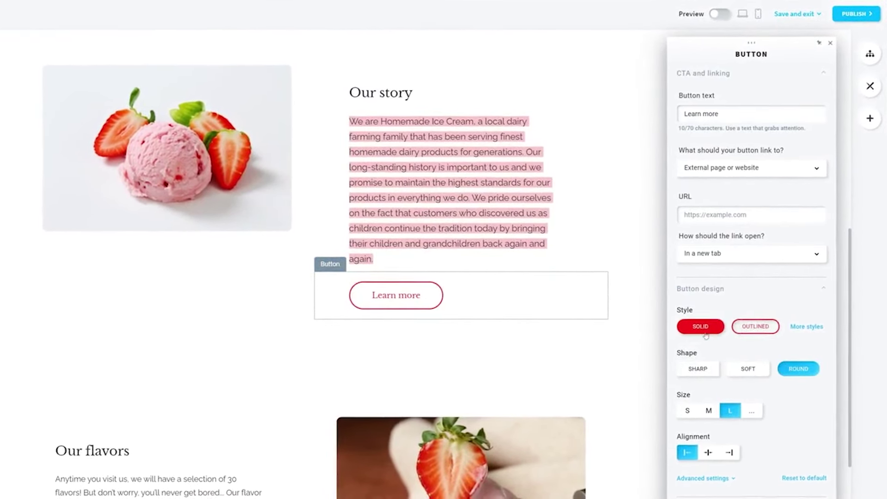
pyautogui.click(702, 329)
pyautogui.click(709, 410)
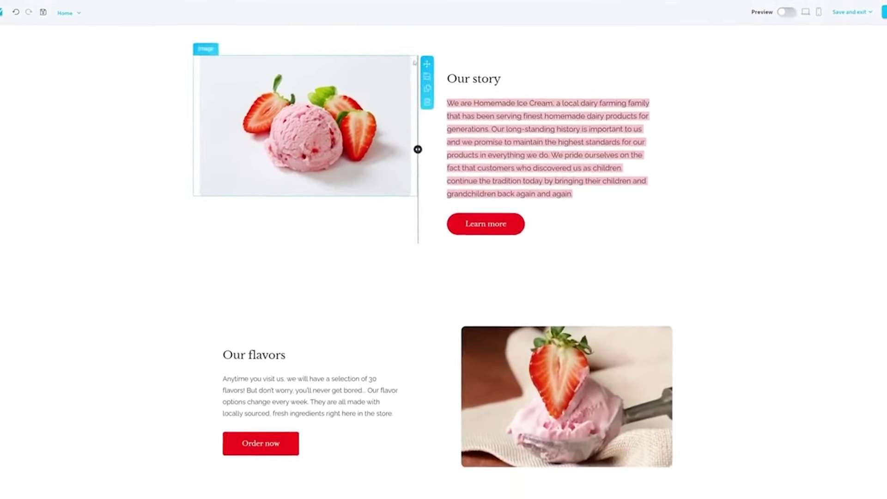
pyautogui.moveTo(270, 83)
pyautogui.mouseDown()
pyautogui.moveTo(649, 95)
pyautogui.moveTo(624, 105)
pyautogui.mouseUp()
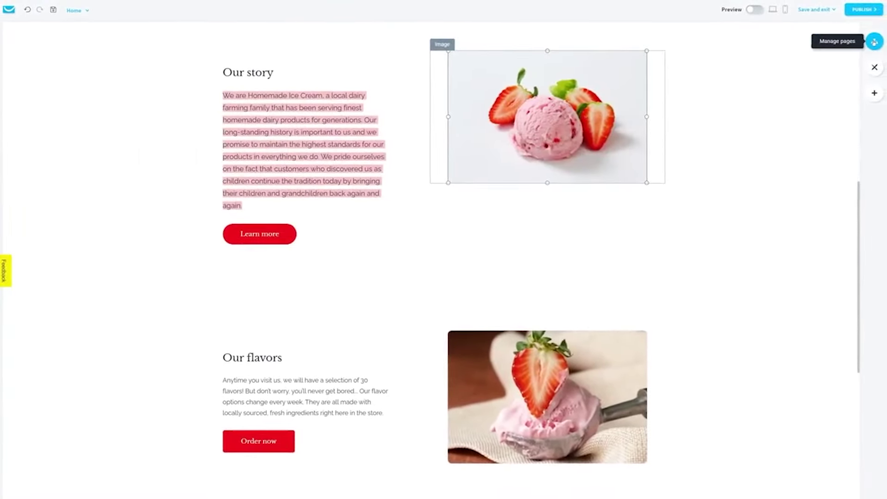
# Set the popup to medium size, centred, and shown when visitors leave.
pyautogui.click(873, 40)
pyautogui.click(822, 213)
pyautogui.click(758, 250)
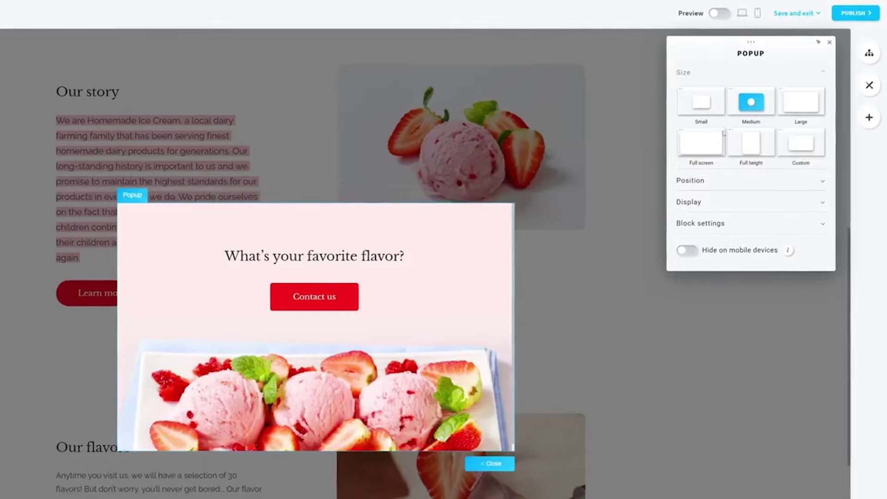
pyautogui.click(701, 103)
pyautogui.click(799, 103)
pyautogui.click(749, 144)
pyautogui.click(749, 102)
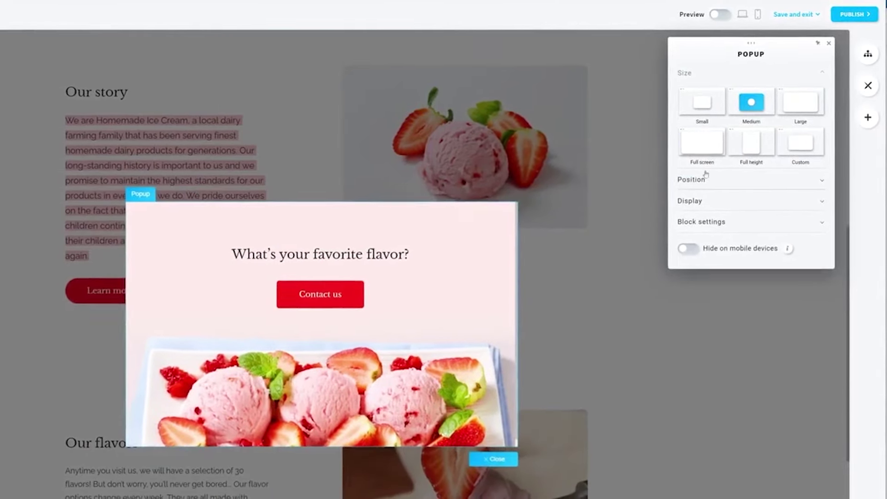
pyautogui.click(700, 181)
pyautogui.click(702, 215)
pyautogui.click(752, 238)
pyautogui.click(691, 289)
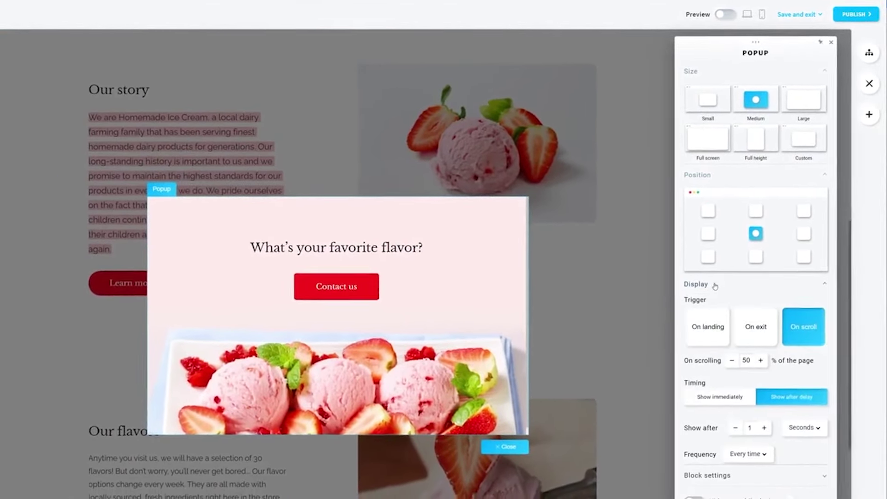
pyautogui.click(757, 323)
pyautogui.click(869, 82)
# Add an Our flavors section to Our offer with a 172×258 ice cream cone image.
pyautogui.click(869, 52)
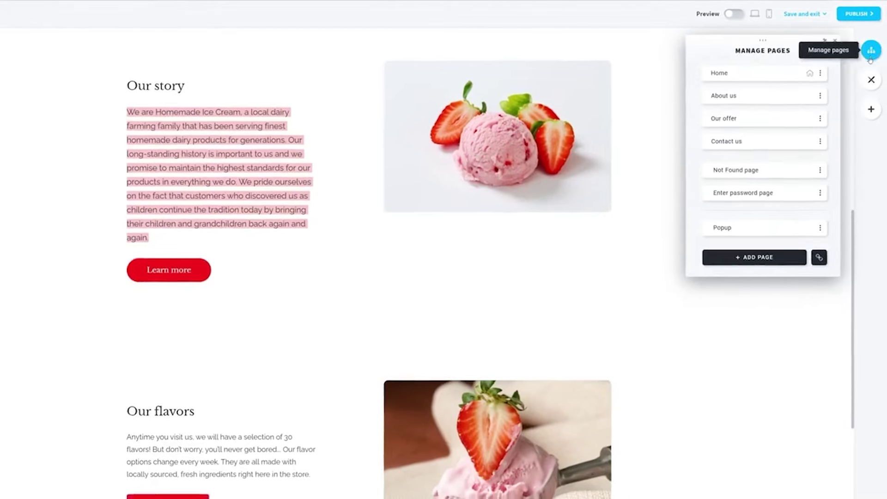
pyautogui.click(800, 117)
pyautogui.scroll(-5, 668, 277)
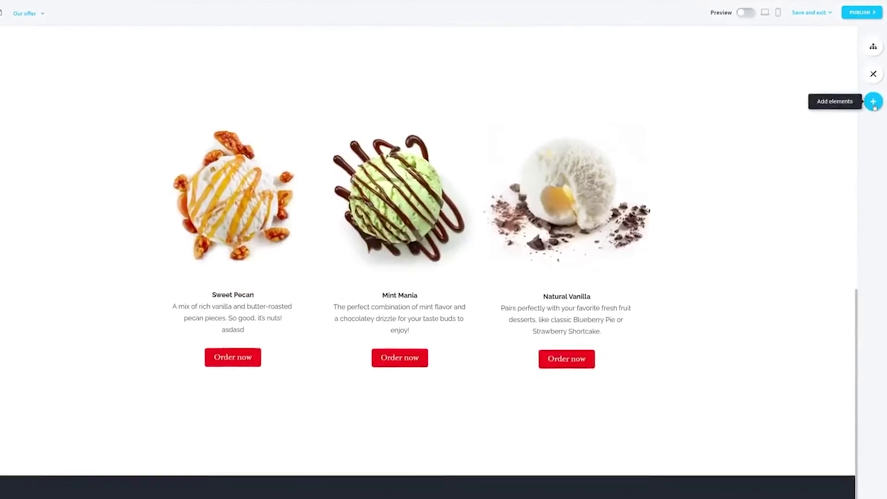
pyautogui.click(873, 101)
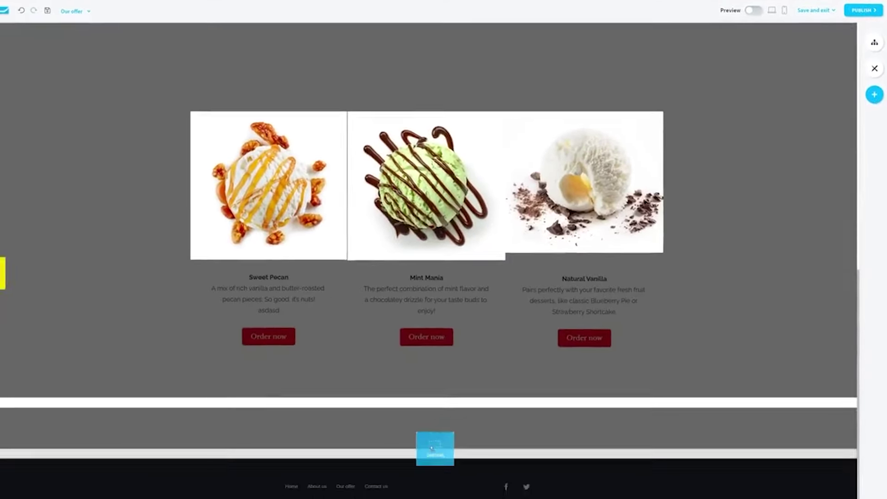
pyautogui.moveTo(731, 112); pyautogui.dragTo(436, 447)
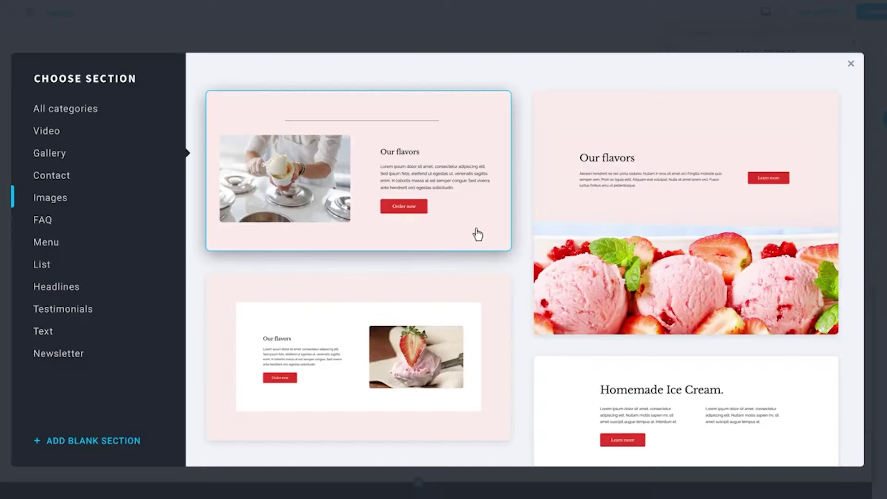
pyautogui.click(451, 218)
pyautogui.click(317, 292)
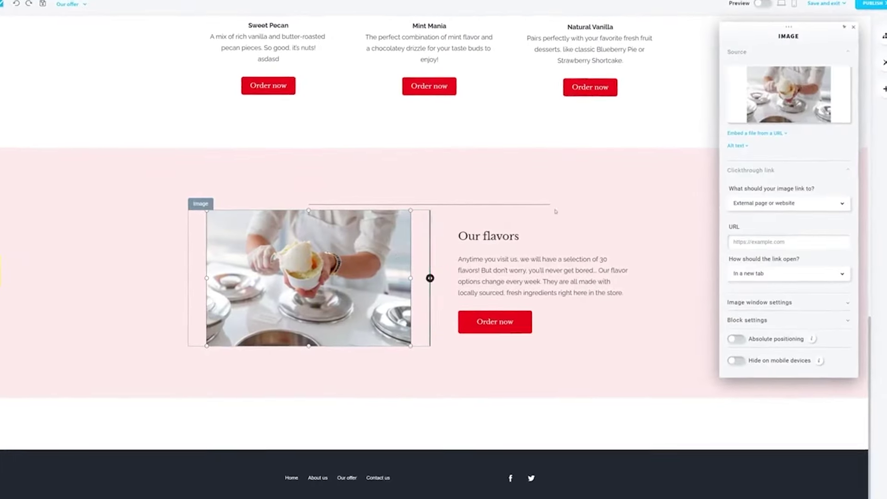
pyautogui.click(791, 89)
pyautogui.click(89, 205)
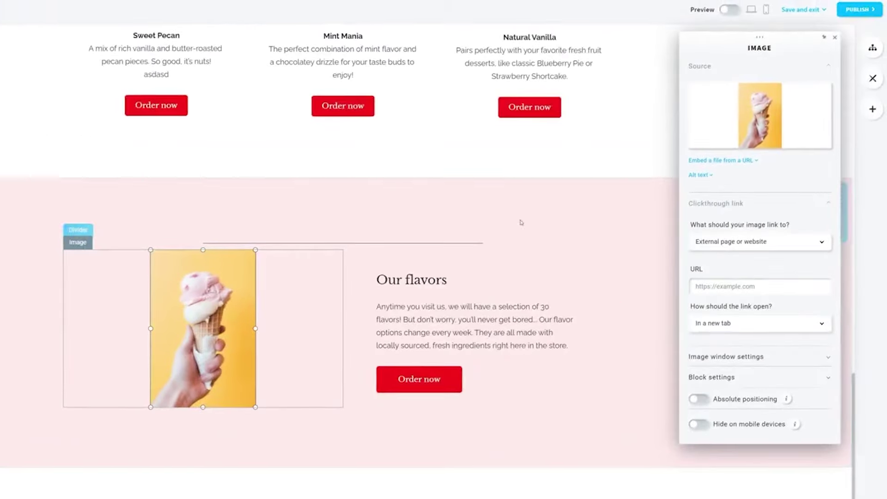
pyautogui.click(726, 224)
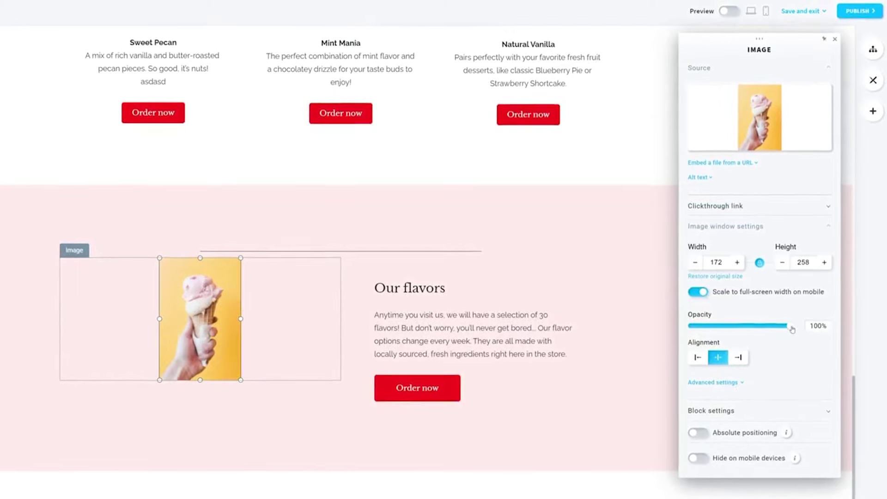
# Switch the About us gallery to masonry layout with 7px vertical image spacing.
pyautogui.click(873, 50)
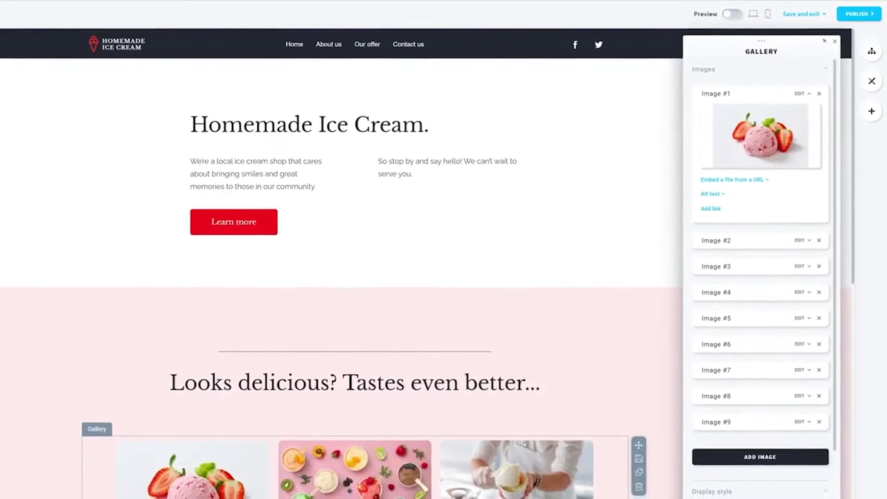
pyautogui.click(804, 93)
pyautogui.scroll(-2, 774, 344)
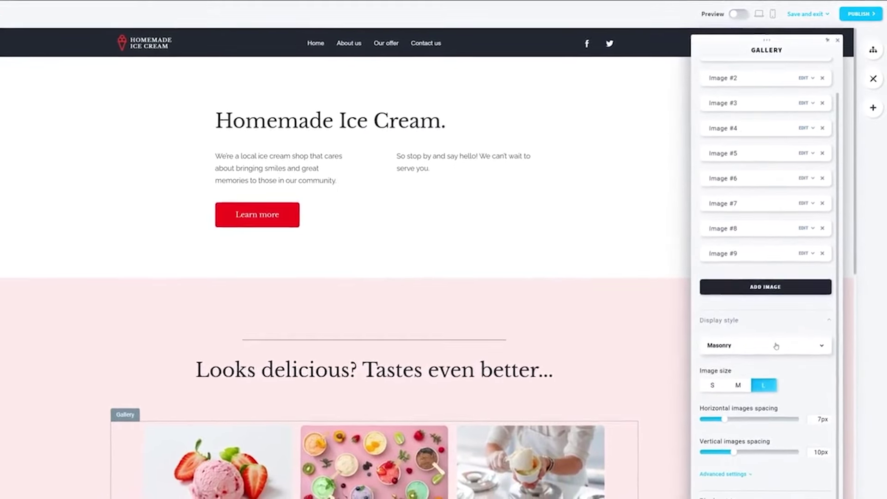
pyautogui.click(775, 344)
pyautogui.click(713, 377)
pyautogui.click(739, 339)
pyautogui.click(717, 381)
pyautogui.click(741, 368)
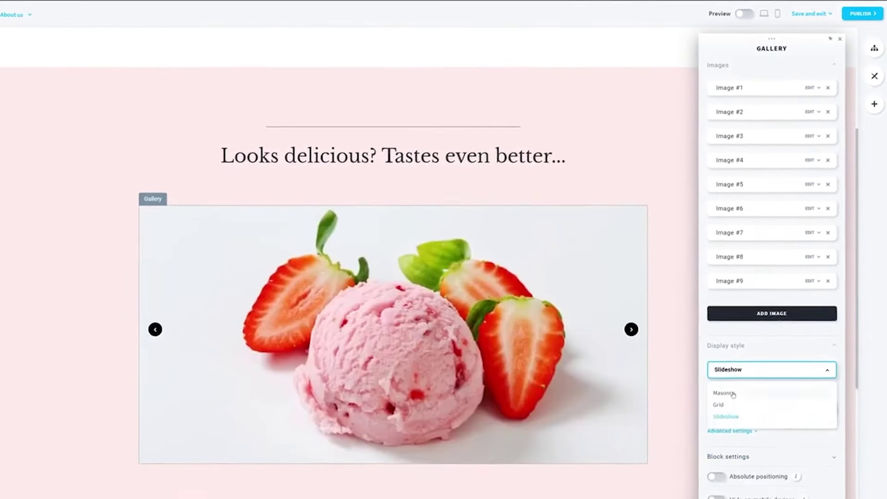
pyautogui.click(717, 395)
pyautogui.moveTo(742, 464); pyautogui.dragTo(733, 464)
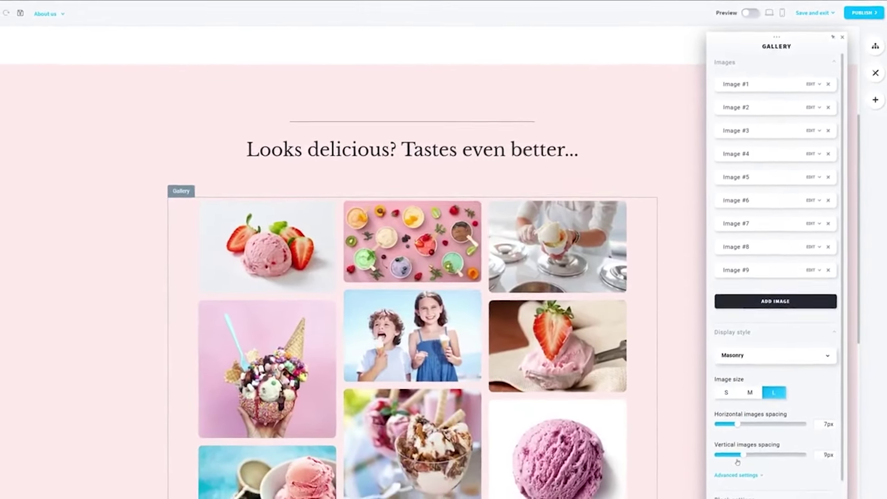
pyautogui.scroll(-2, 742, 451)
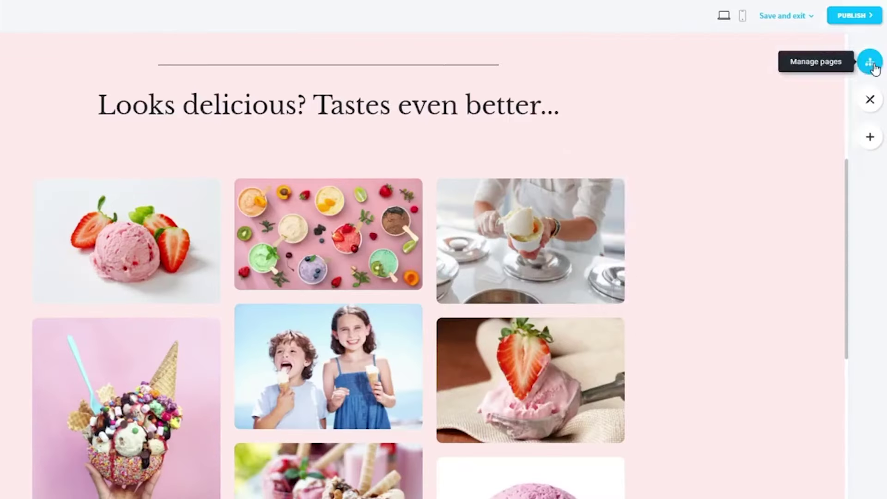
pyautogui.click(875, 44)
# Add a Contact page, then toggle the signup form's consent fields on and off.
pyautogui.click(751, 283)
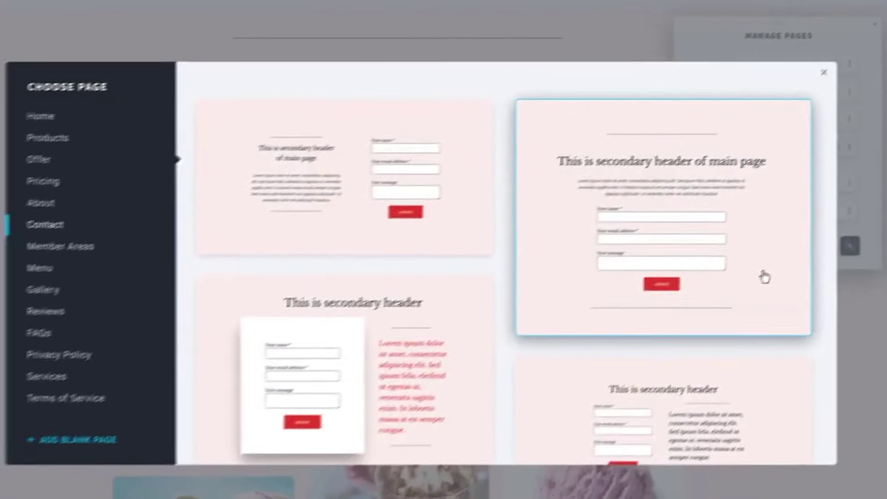
pyautogui.click(760, 285)
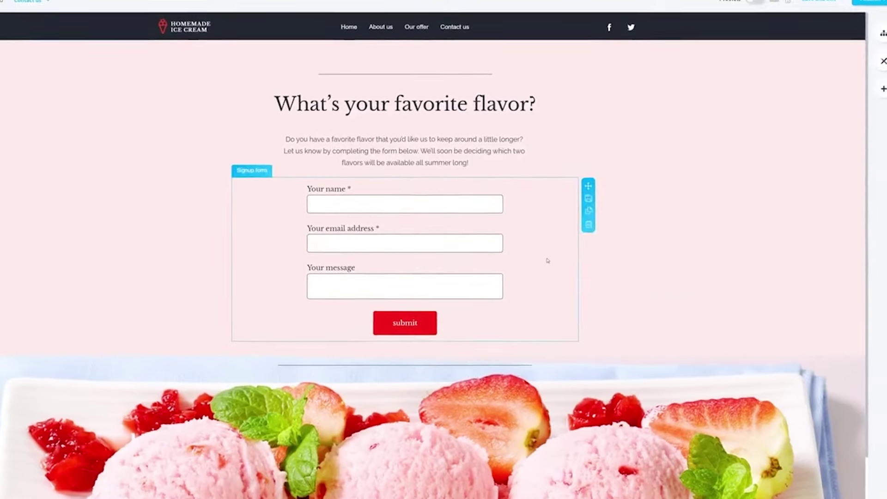
pyautogui.click(548, 262)
pyautogui.click(722, 164)
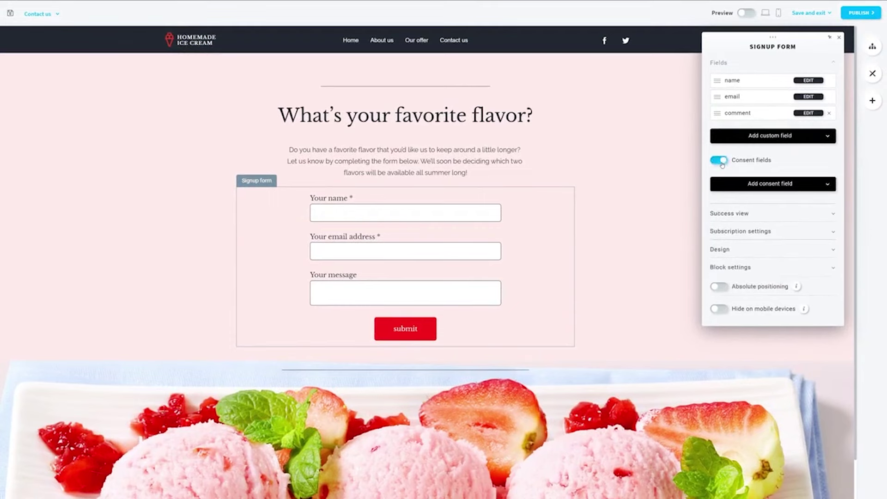
pyautogui.click(722, 164)
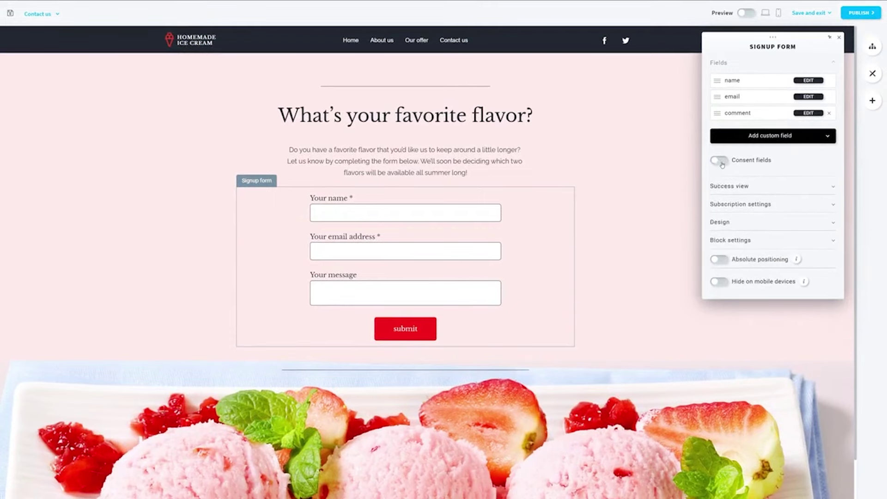
pyautogui.click(840, 38)
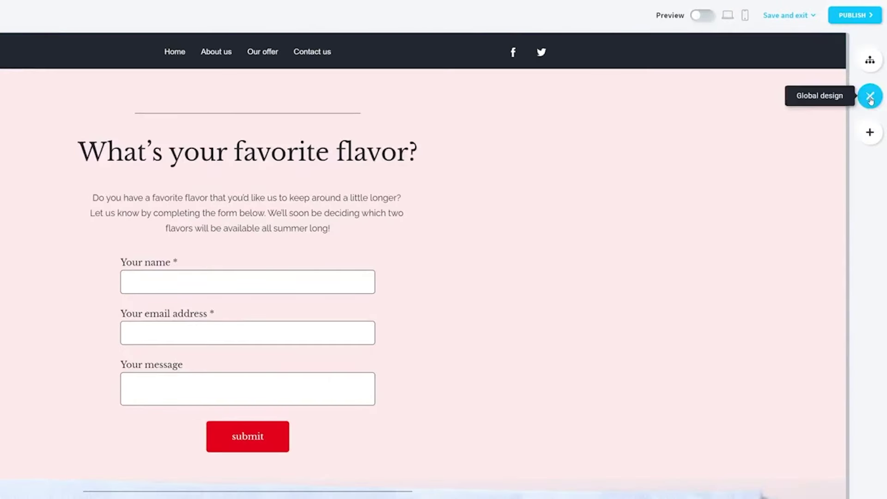
# Try pink, purple and dark palettes, then restore the black, red and pink palette.
pyautogui.click(870, 96)
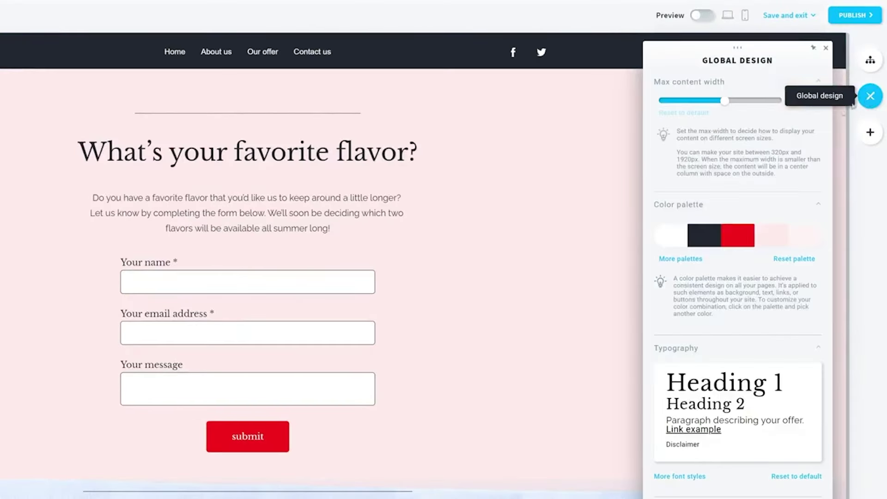
pyautogui.click(681, 259)
pyautogui.click(707, 139)
pyautogui.click(683, 161)
pyautogui.click(699, 173)
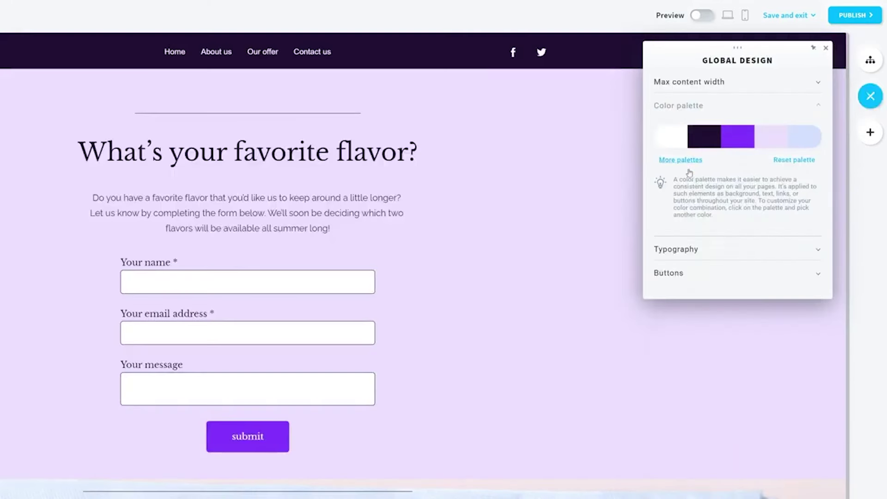
pyautogui.click(682, 160)
pyautogui.click(694, 198)
pyautogui.click(681, 161)
pyautogui.click(697, 132)
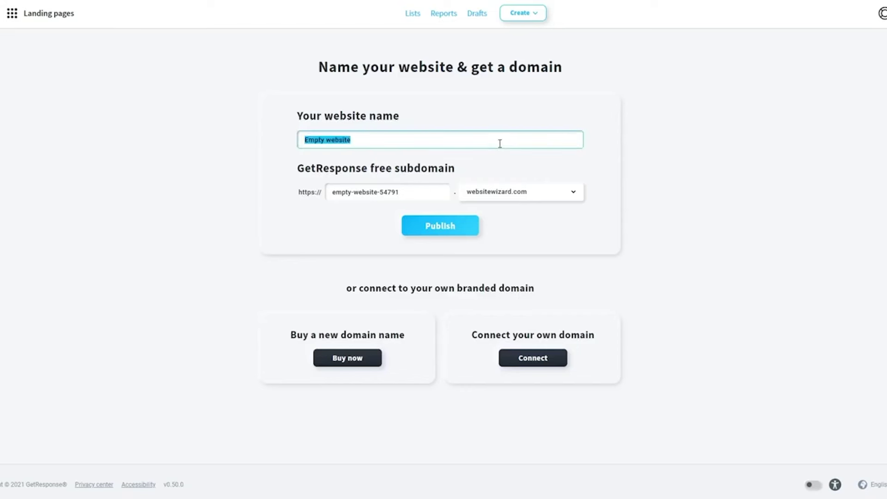
pyautogui.write('Homemede Ice Cream')
# Publish the site at icecream.websitewizard.com, view location and heatmap reports, and open its settings.
pyautogui.tripleClick(427, 195)
pyautogui.write('ic')
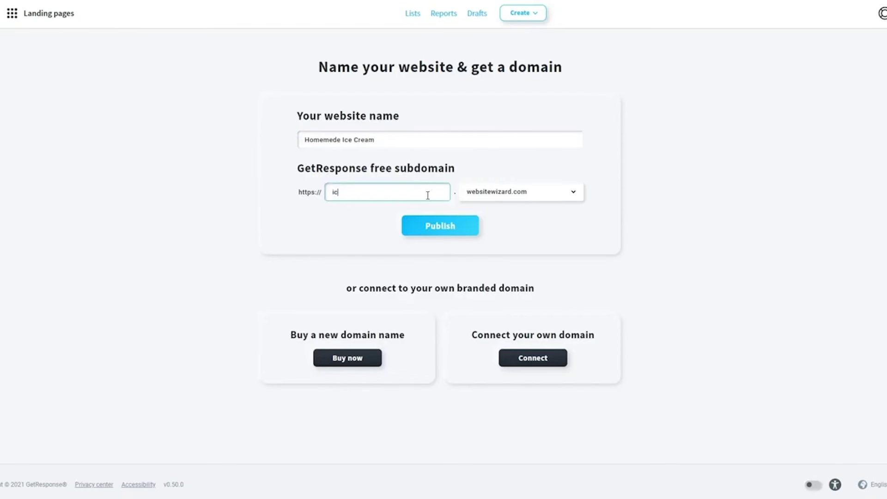
pyautogui.click(443, 233)
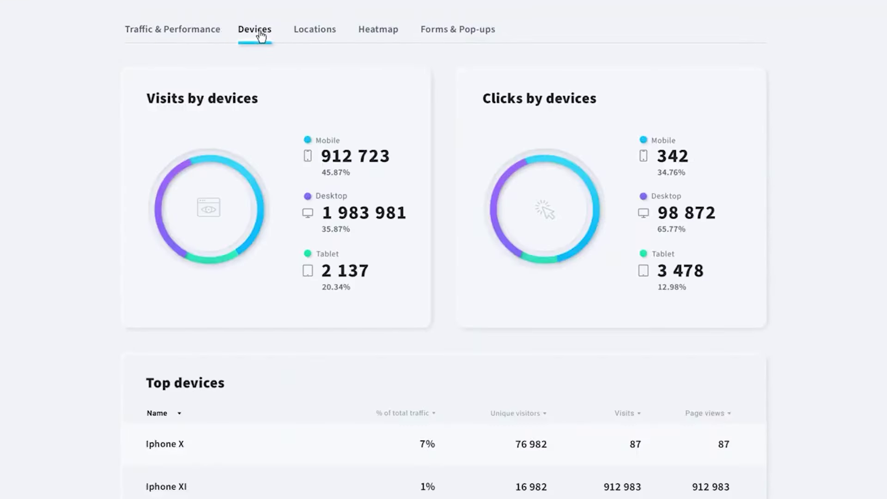
pyautogui.click(317, 30)
pyautogui.click(378, 30)
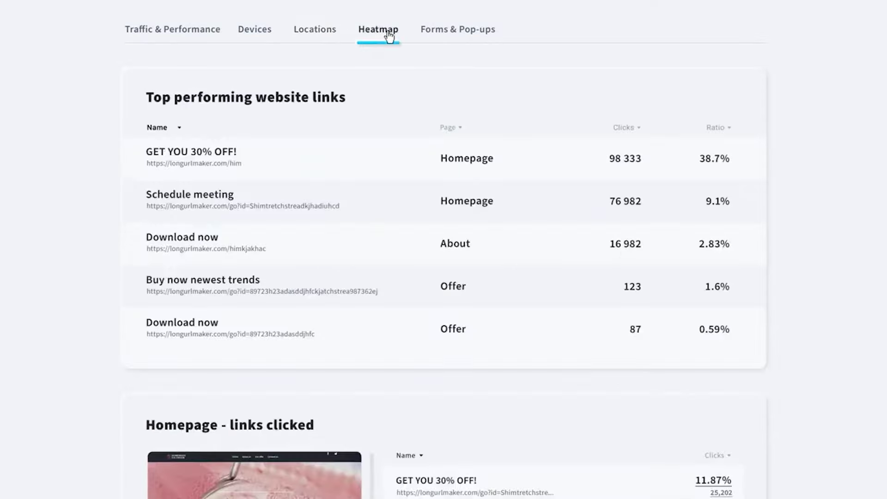
pyautogui.scroll(-6, 378, 34)
pyautogui.scroll(-5, 444, 249)
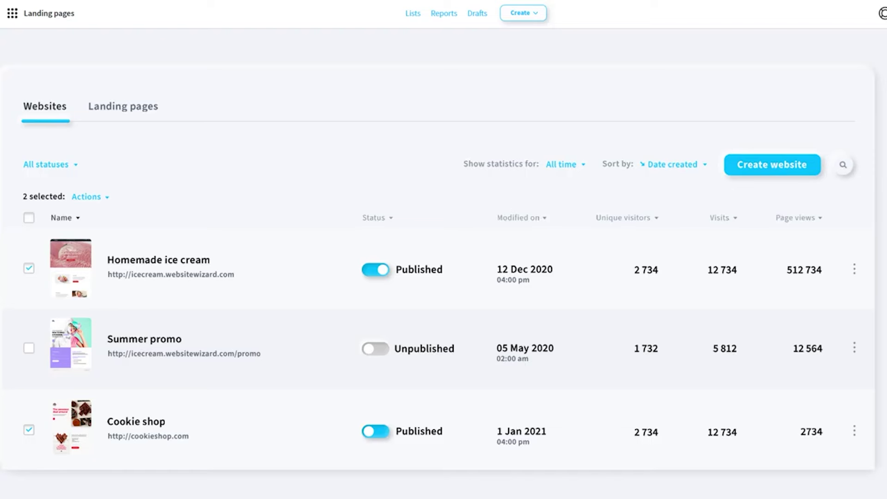
pyautogui.click(799, 201)
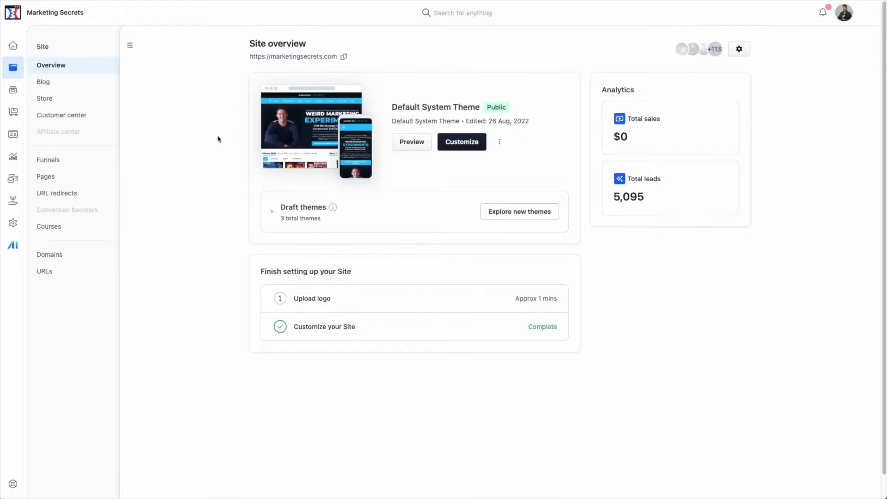
# Open the Marketing Secrets Example Home template in the page editor and scroll through it.
pyautogui.click(461, 144)
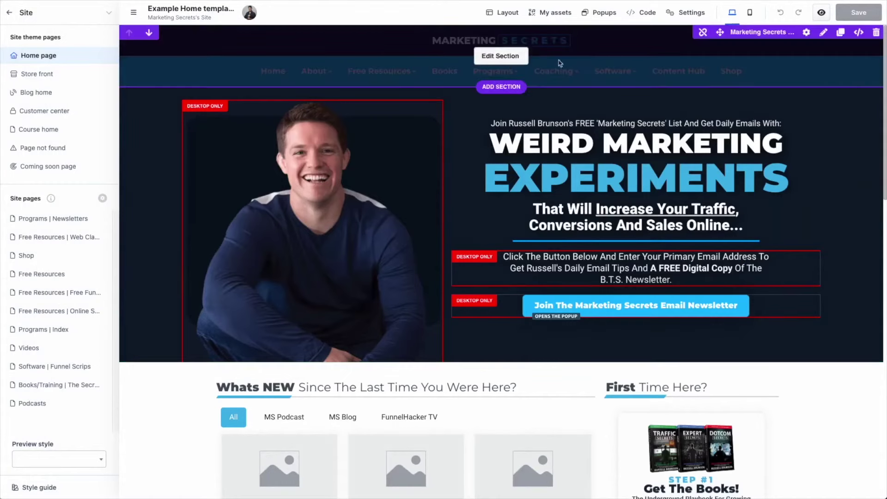
pyautogui.moveTo(488, 218)
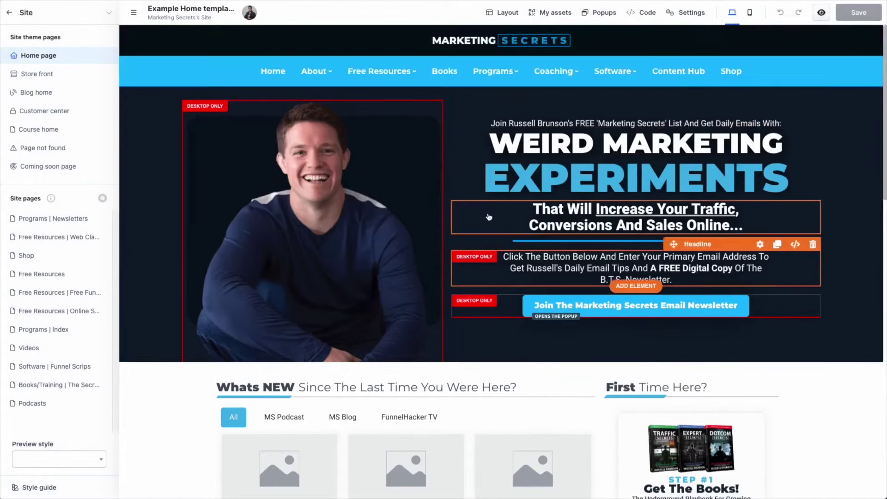
pyautogui.scroll(-4, 187, 184)
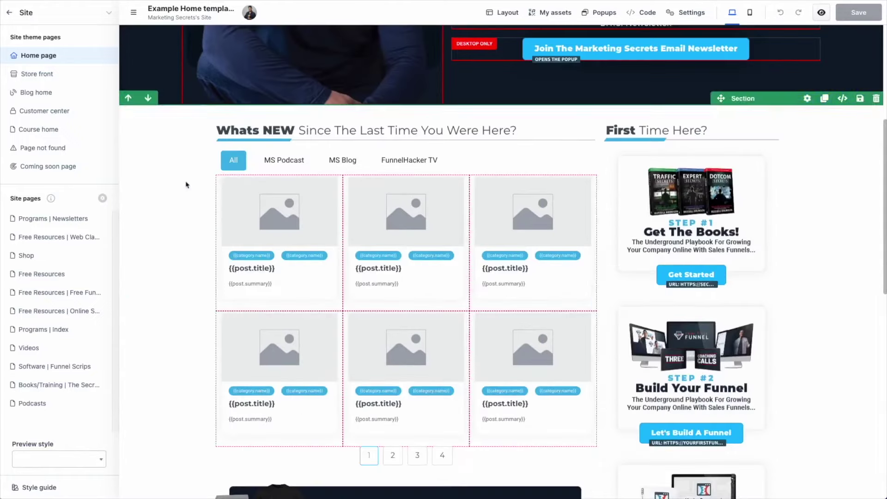
pyautogui.scroll(-2, 588, 278)
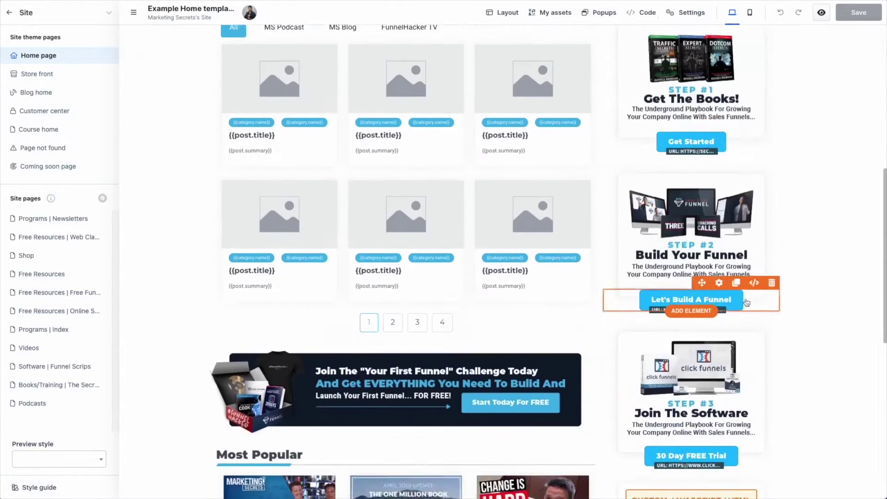
pyautogui.scroll(-2, 555, 312)
pyautogui.scroll(-1, 509, 350)
pyautogui.moveTo(508, 349); pyautogui.dragTo(724, 270)
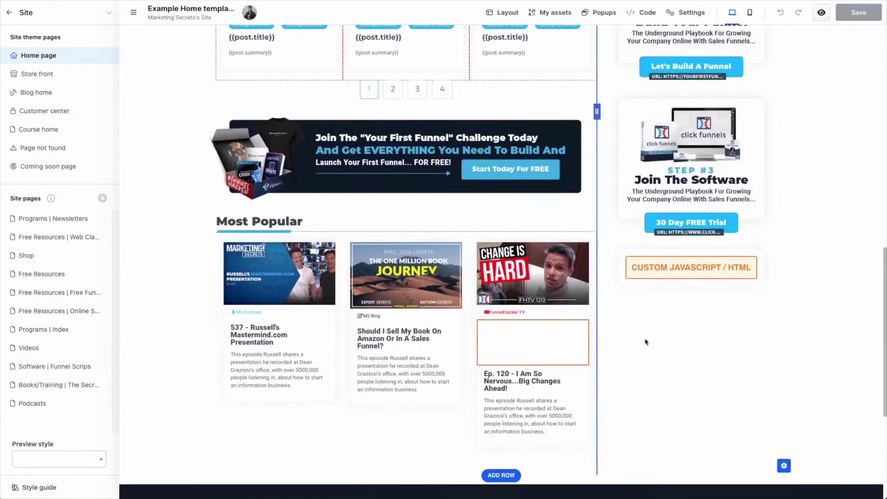
pyautogui.scroll(-3, 497, 411)
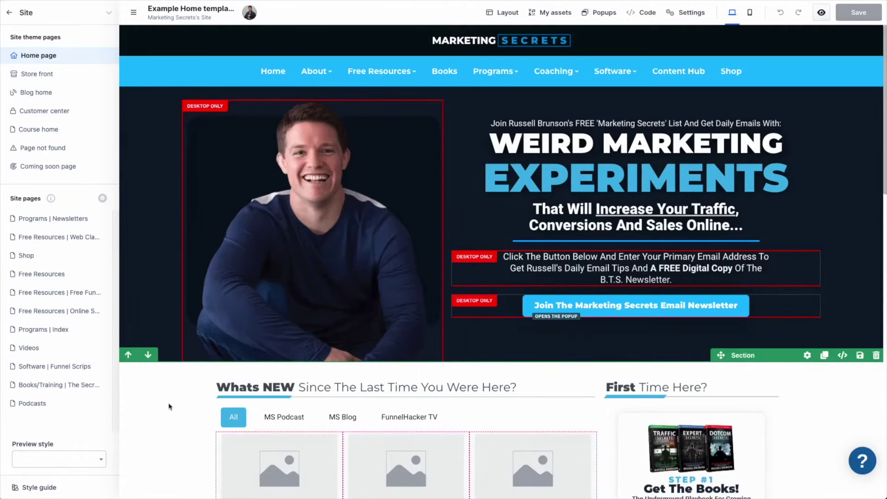
# Edit the shared header section and bring up its Navigation settings.
pyautogui.click(494, 57)
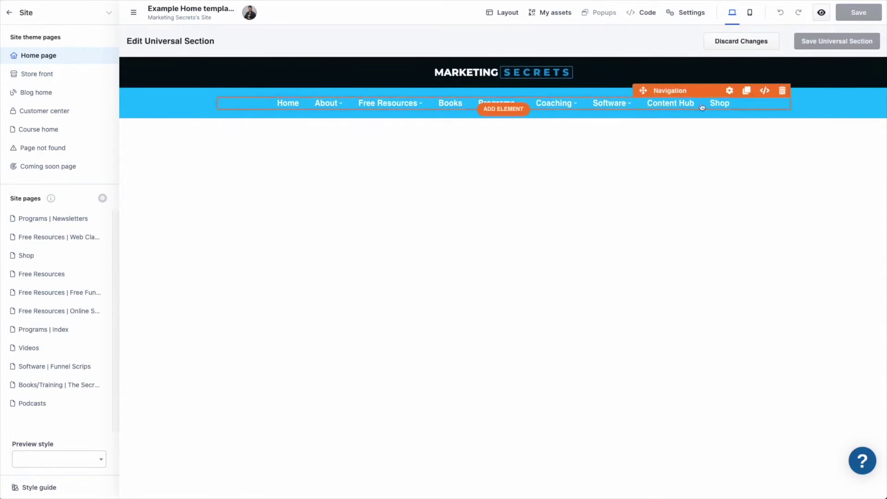
pyautogui.click(729, 91)
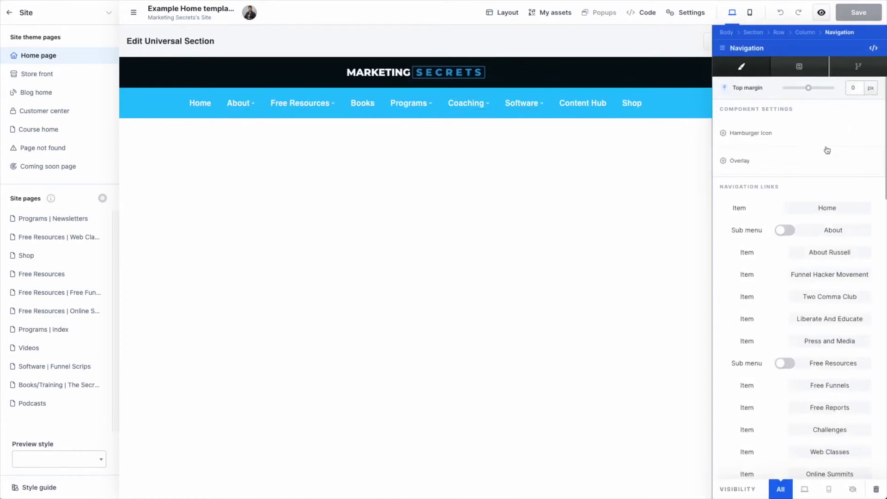
pyautogui.scroll(-1, 798, 208)
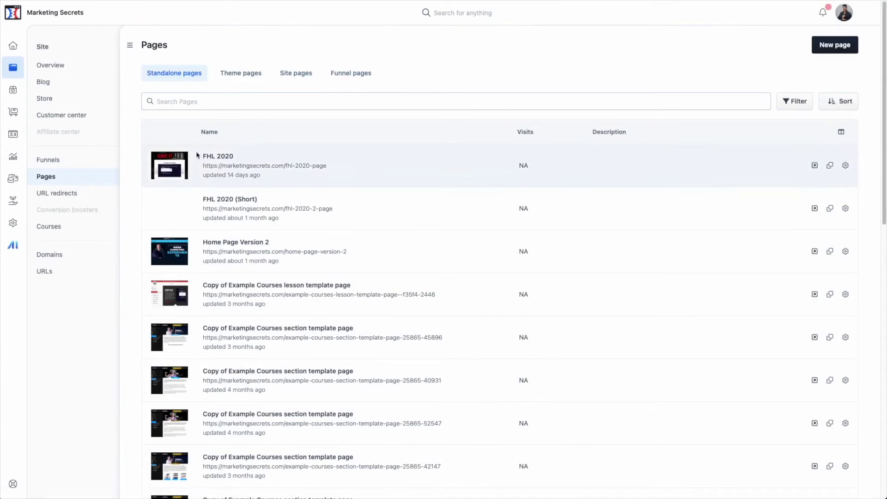
# Copy the FHL 2020 page link and inspect the Free Resources menu link path.
pyautogui.rightClick(815, 165)
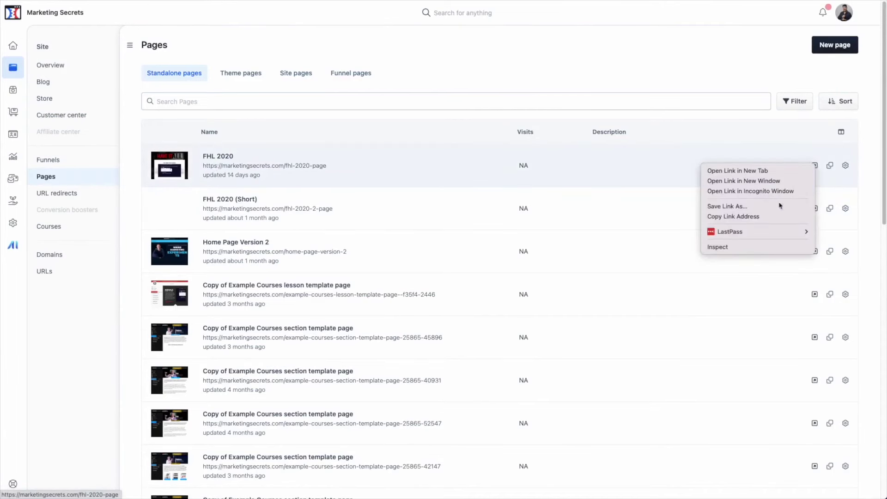
pyautogui.click(758, 216)
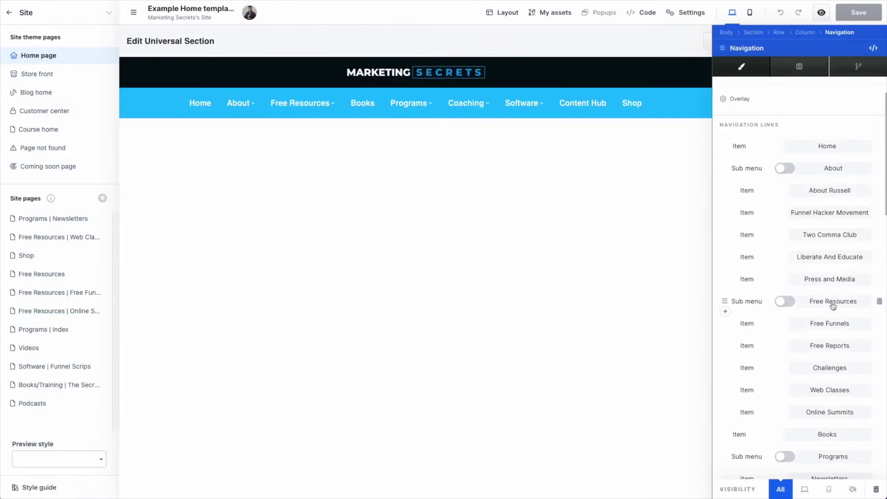
pyautogui.click(833, 303)
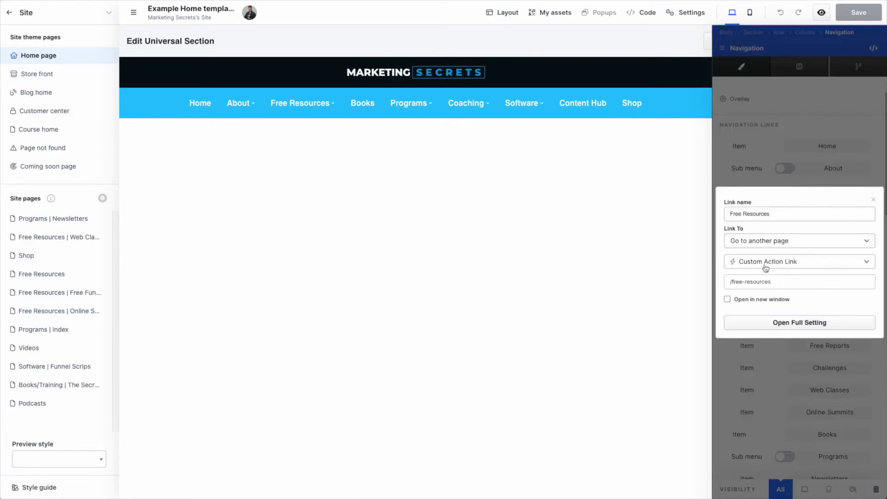
pyautogui.doubleClick(775, 281)
# Close the link settings, discard the navigation changes, and list the Site pages.
pyautogui.click(689, 159)
pyautogui.click(733, 41)
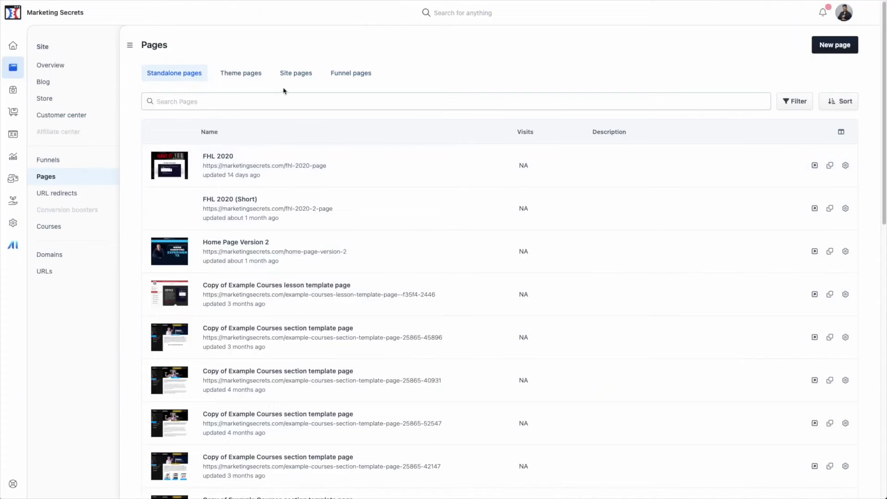
pyautogui.click(293, 78)
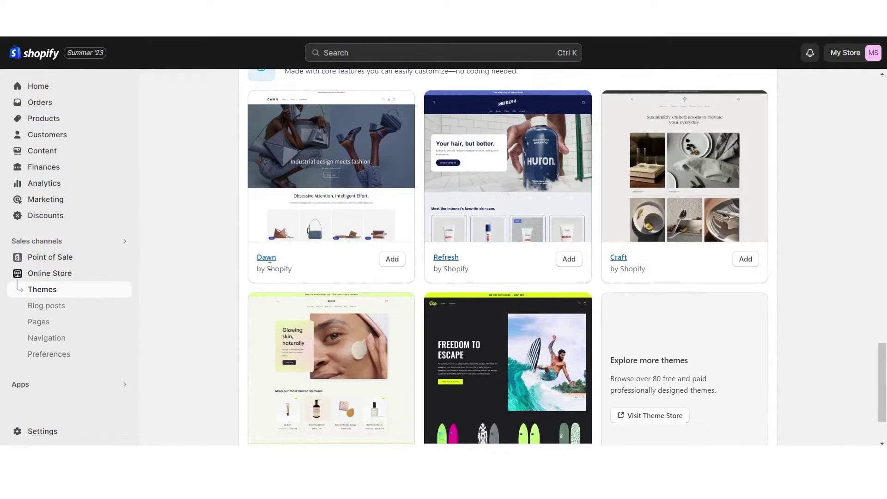
# Add the free Dawn theme to the Shopify theme library.
pyautogui.click(393, 261)
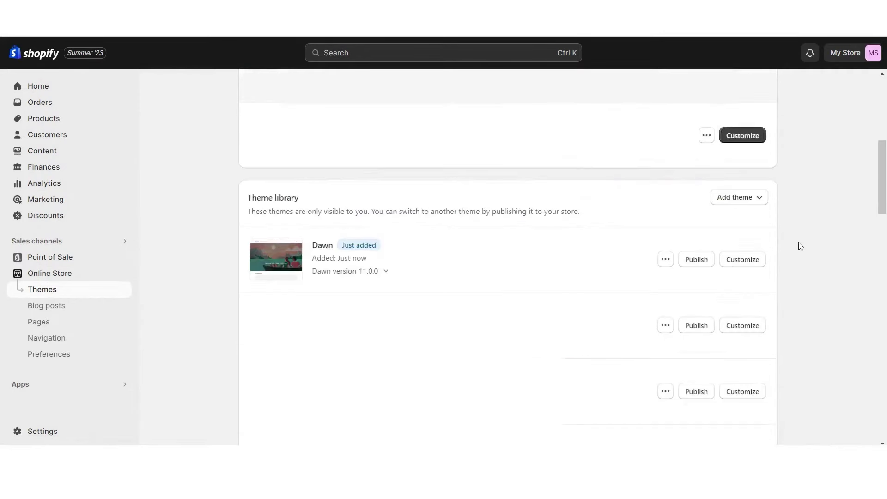
# Give Dawn's Scheme 1 a black background and white text, and adjust the button colour.
pyautogui.click(755, 259)
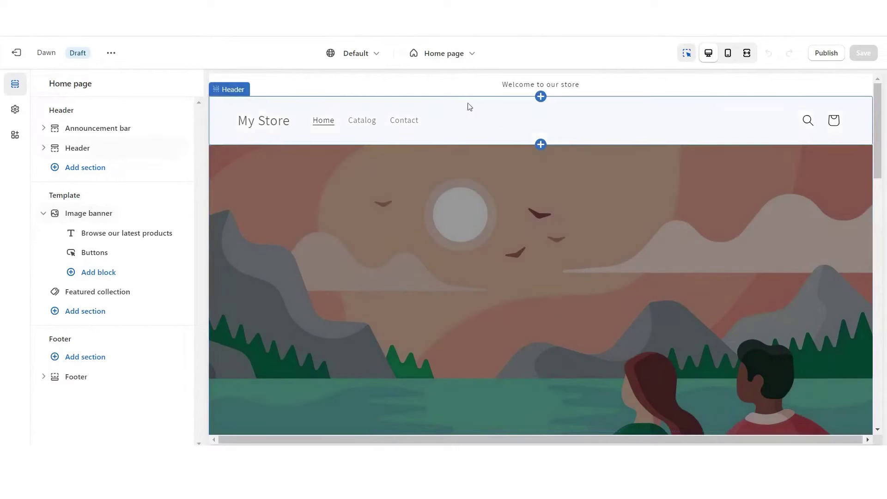
pyautogui.click(15, 111)
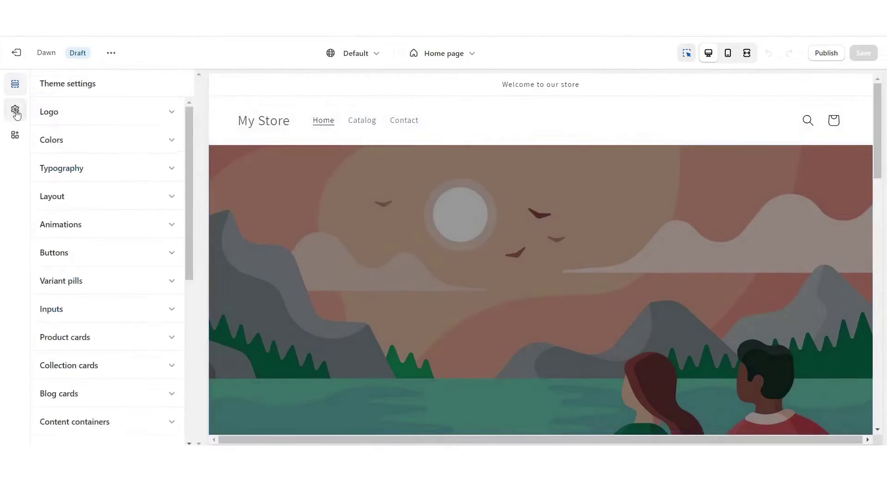
pyautogui.click(78, 139)
pyautogui.click(75, 219)
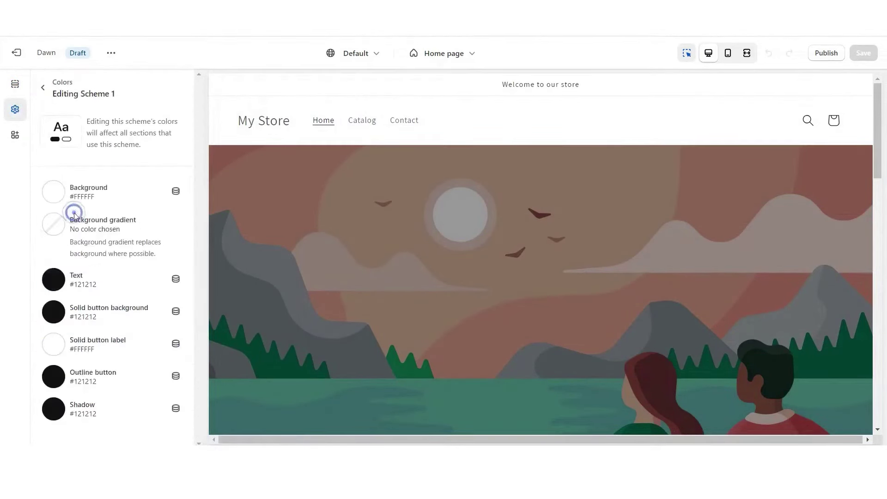
pyautogui.click(53, 193)
pyautogui.click(60, 290)
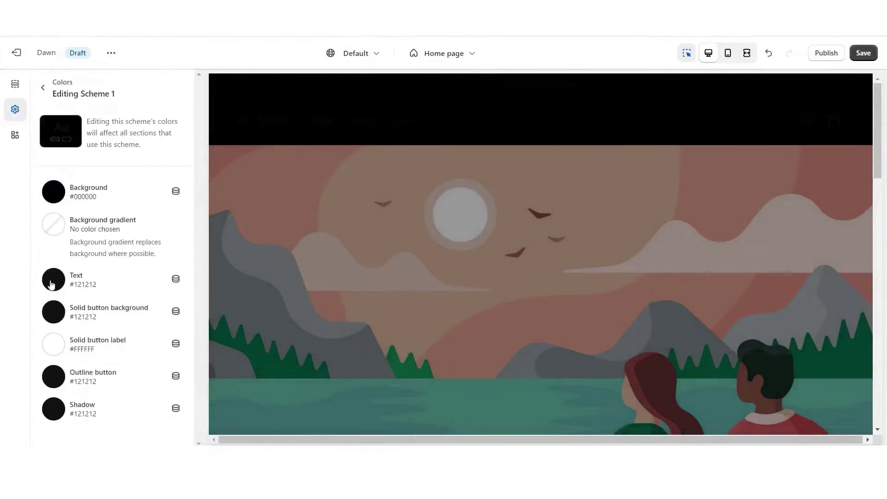
pyautogui.click(53, 279)
pyautogui.moveTo(61, 106); pyautogui.dragTo(47, 51)
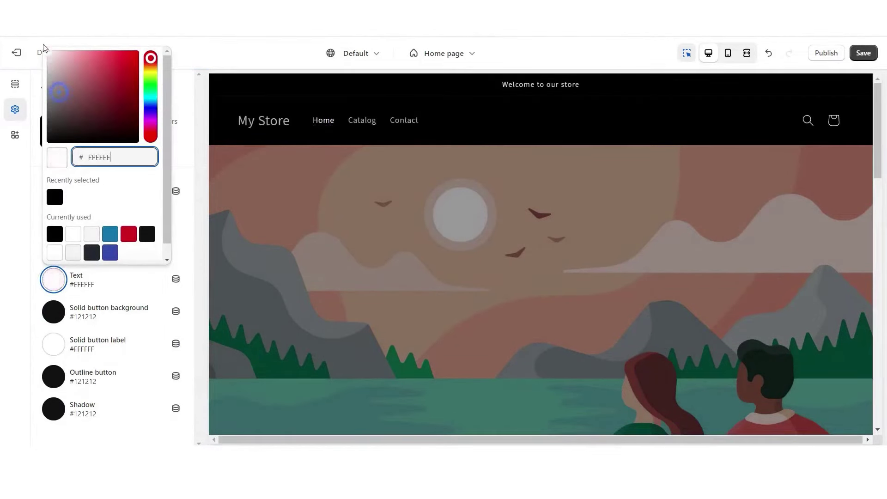
pyautogui.click(26, 333)
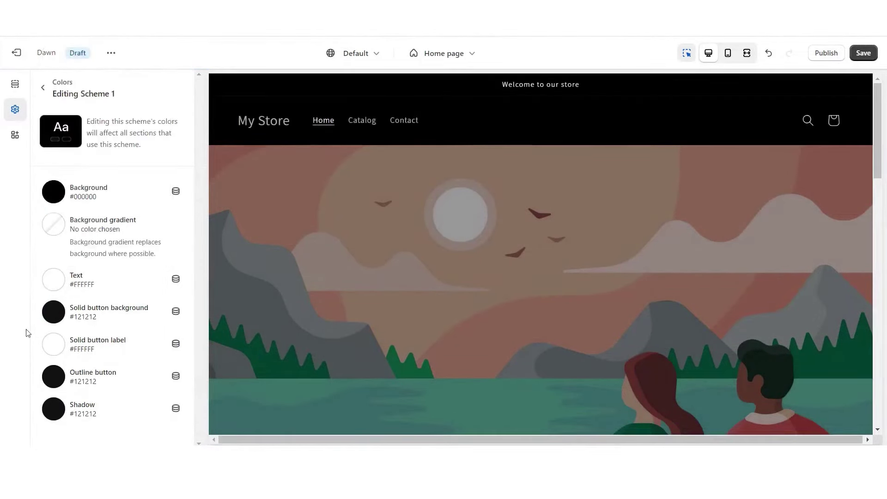
pyautogui.click(53, 312)
pyautogui.moveTo(61, 105); pyautogui.dragTo(55, 94)
pyautogui.click(42, 88)
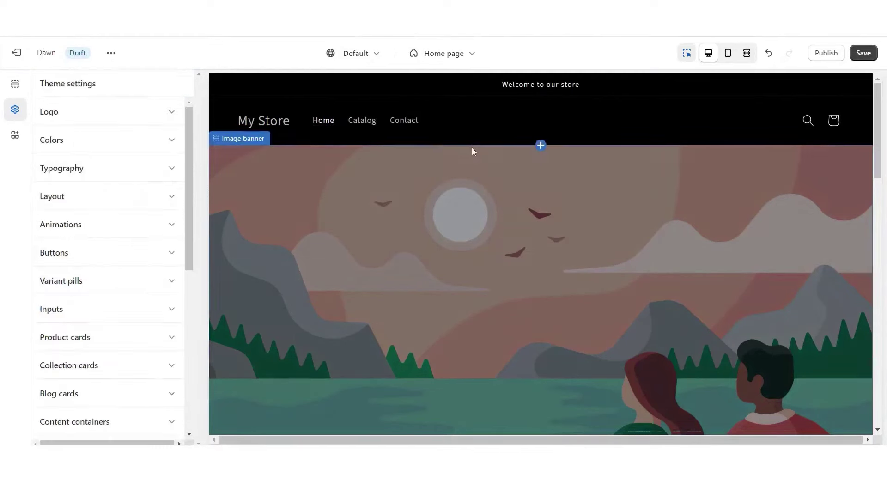
# Set the header's desktop logo position to Top center.
pyautogui.click(520, 118)
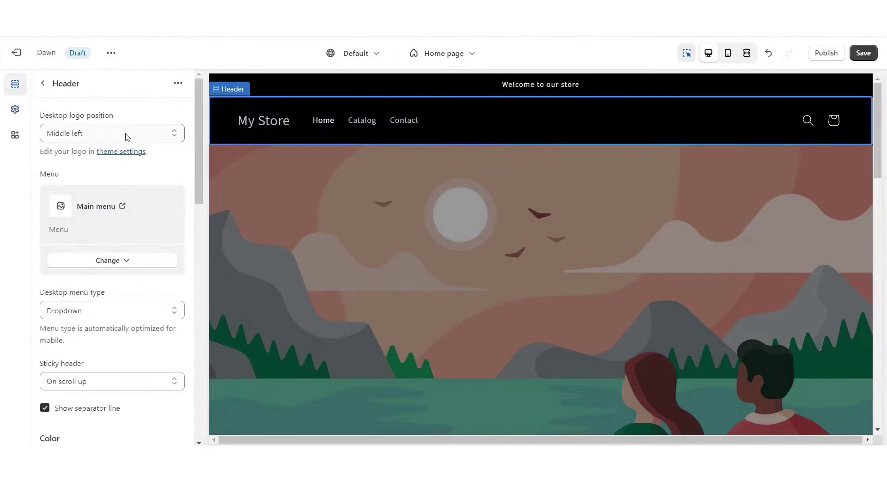
pyautogui.click(87, 133)
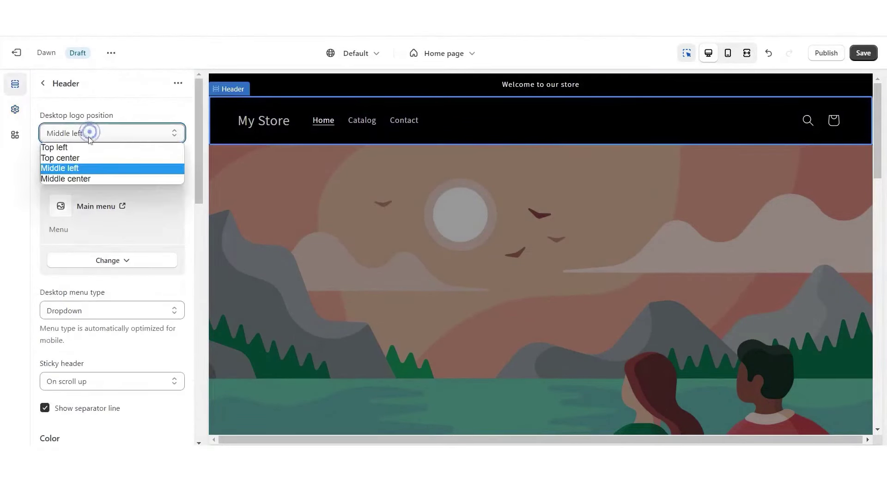
pyautogui.click(87, 159)
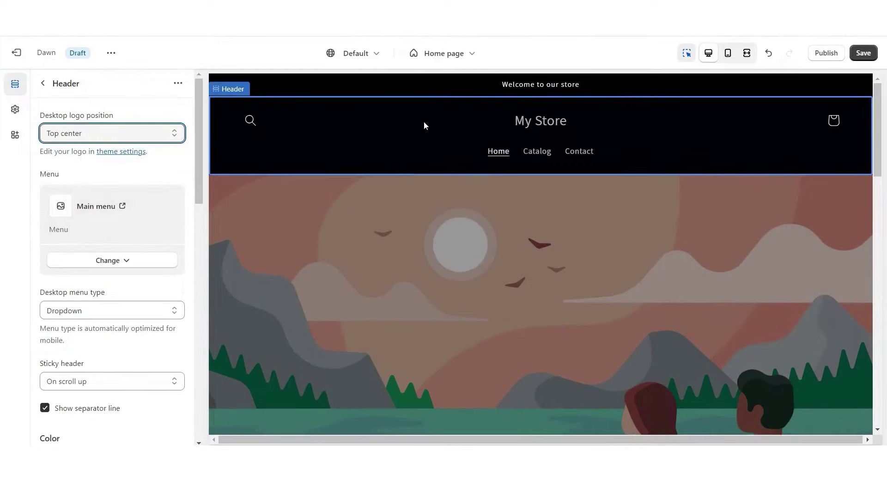
# Replace the announcement bar text with the free shipping over $250 message.
pyautogui.click(453, 84)
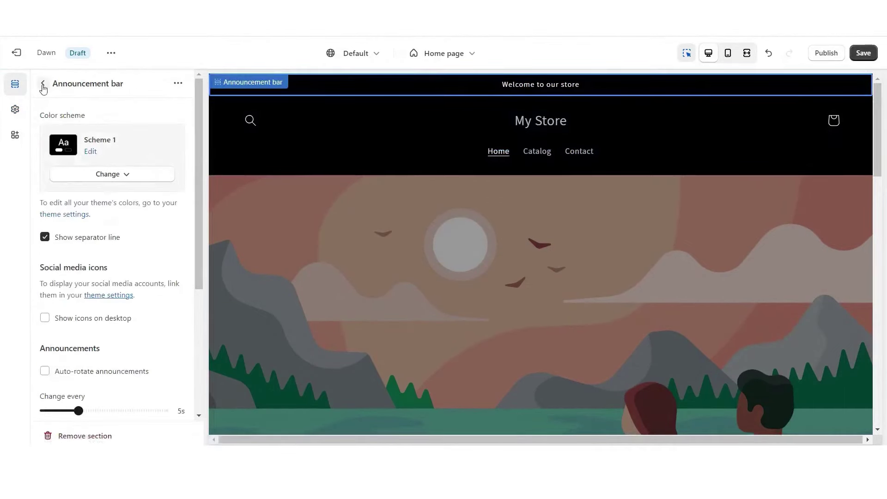
pyautogui.click(89, 134)
pyautogui.tripleClick(89, 133)
pyautogui.write('✧ FREE SHIPPING ON ALL ORDERS OVER $250 ✧')
pyautogui.click(398, 136)
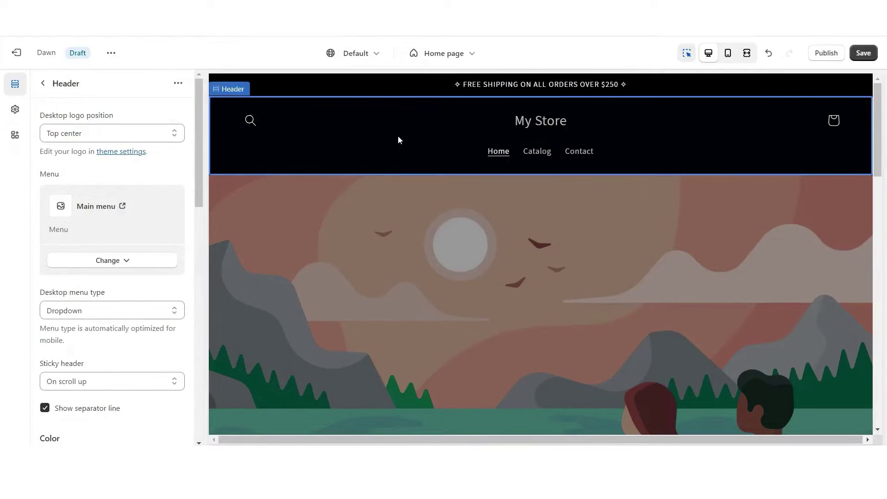
# Go to Theme settings and expand the Logo settings.
pyautogui.click(14, 84)
pyautogui.click(15, 108)
pyautogui.click(48, 115)
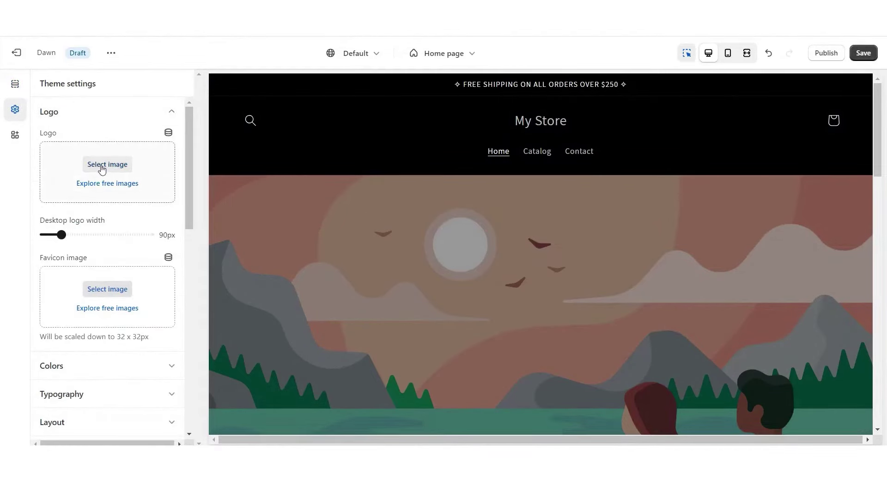
# Upload the Pare logo and the New Winter Collection banner image.
pyautogui.click(102, 167)
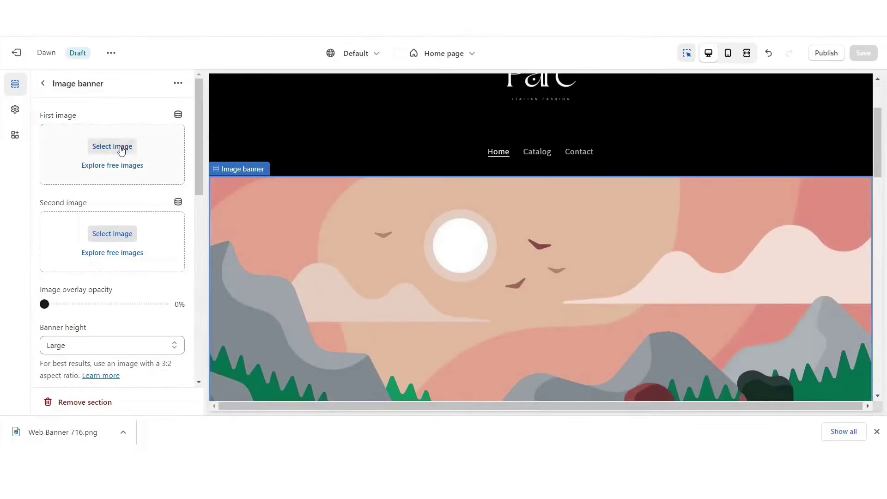
pyautogui.click(120, 148)
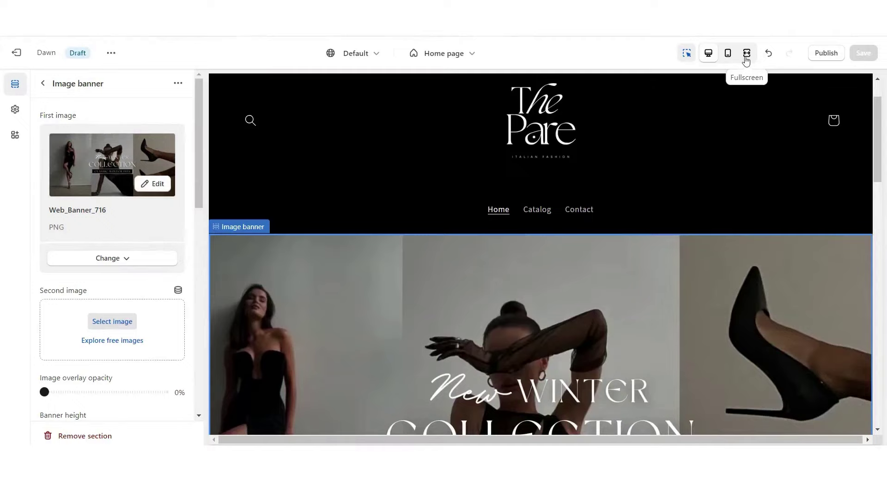
pyautogui.click(747, 53)
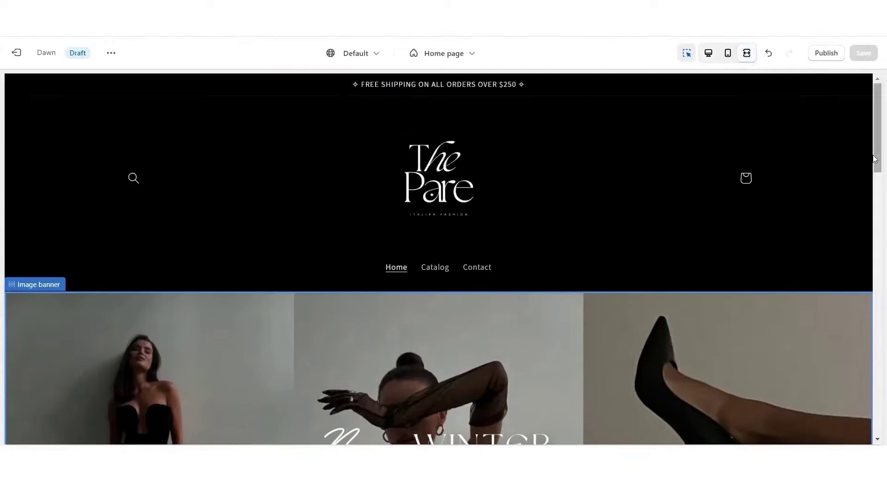
pyautogui.scroll(-5, 875, 159)
pyautogui.scroll(-3, 874, 159)
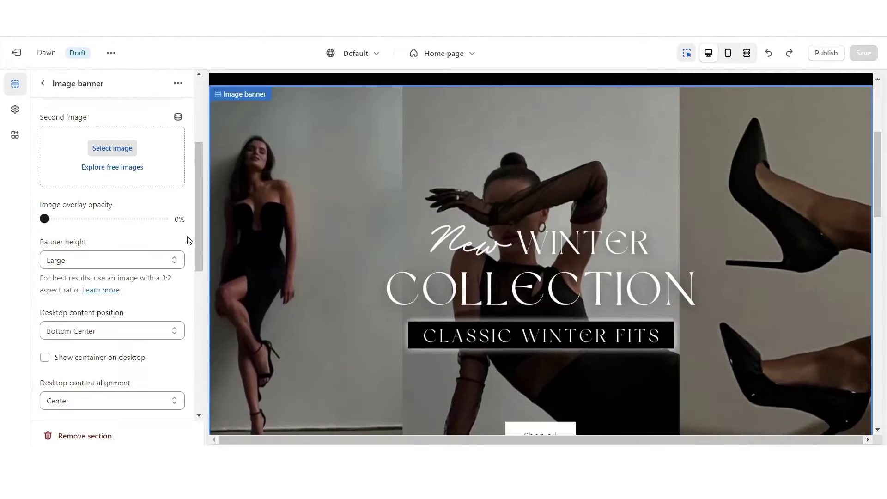
# Set the image banner height to Medium and preview the page.
pyautogui.click(158, 265)
pyautogui.click(125, 297)
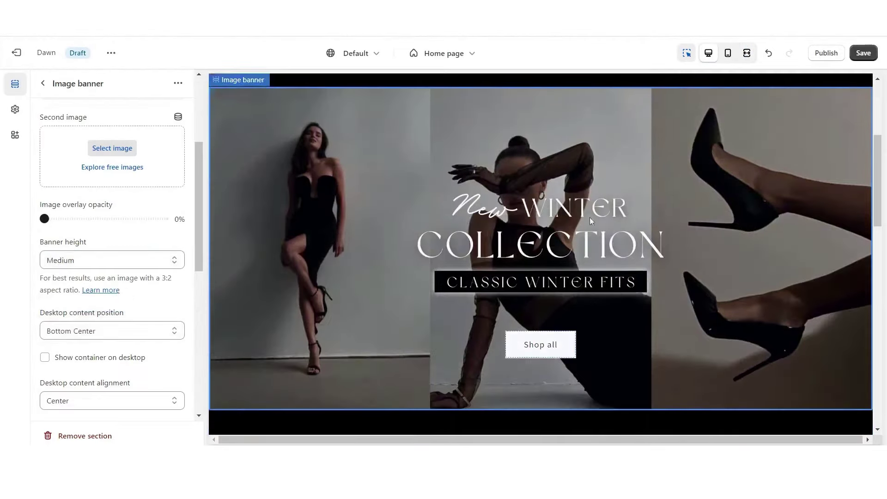
pyautogui.click(747, 53)
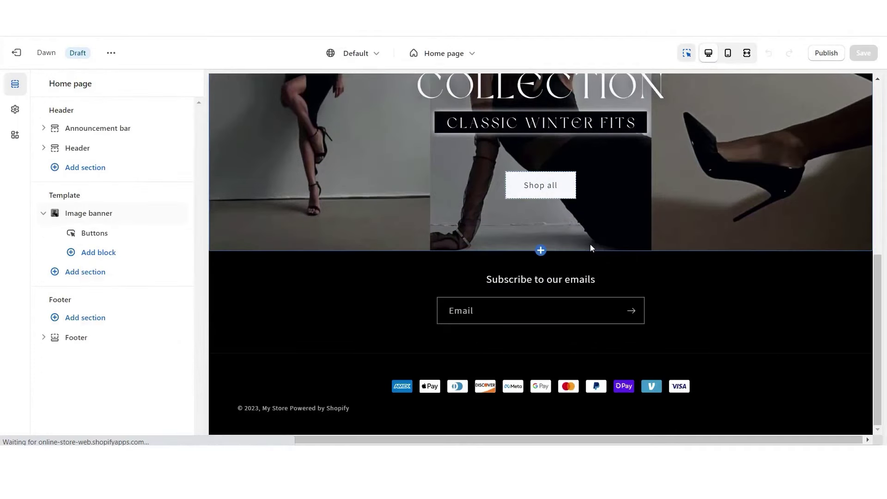
pyautogui.moveTo(542, 251)
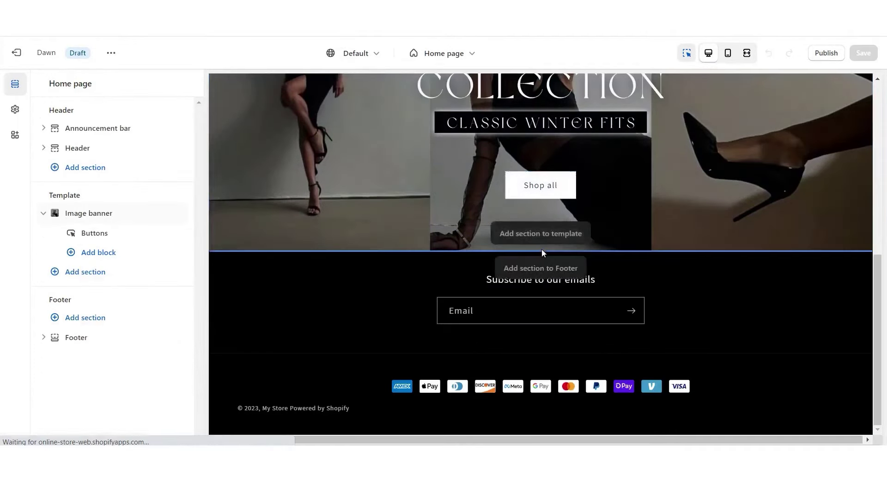
# Add a SHOP CATEGORIES collection list in 4 columns with Cormorant heading font.
pyautogui.click(535, 235)
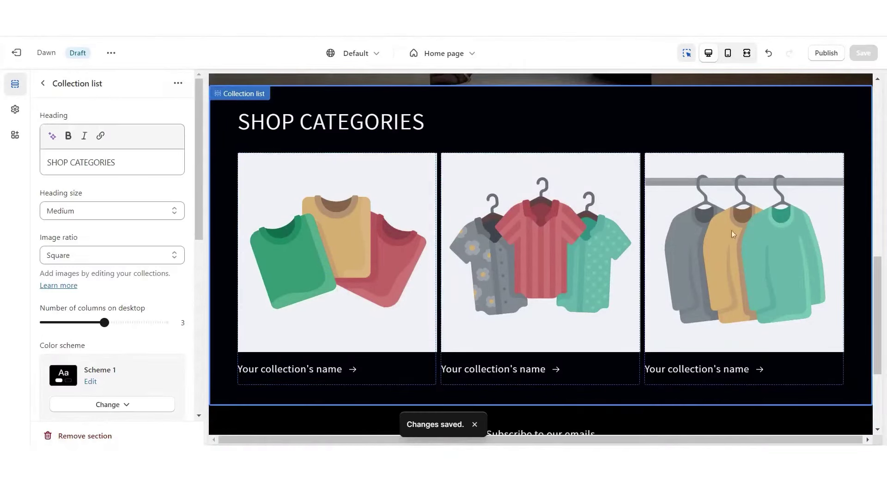
pyautogui.moveTo(104, 323); pyautogui.dragTo(134, 322)
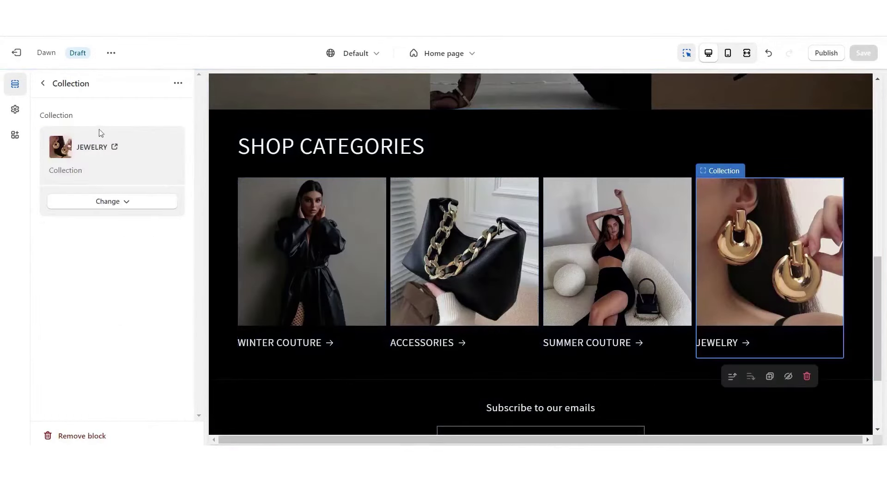
pyautogui.click(14, 109)
pyautogui.click(101, 170)
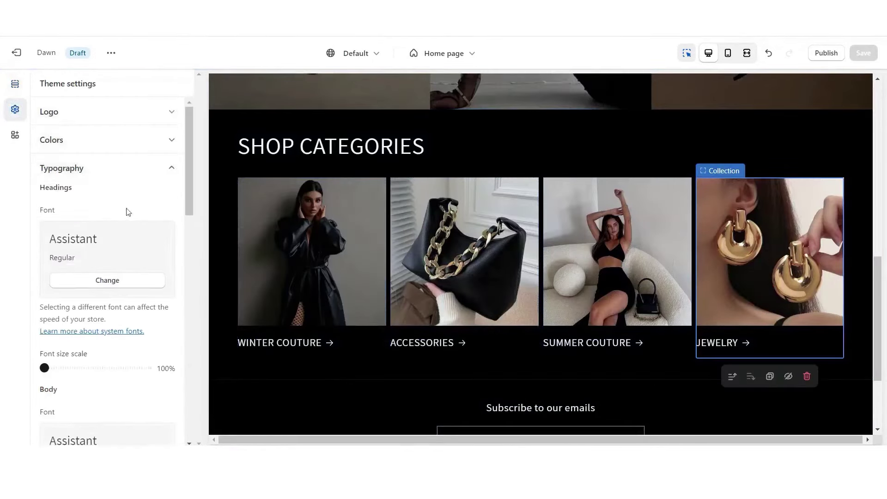
pyautogui.click(114, 280)
pyautogui.scroll(-5, 153, 230)
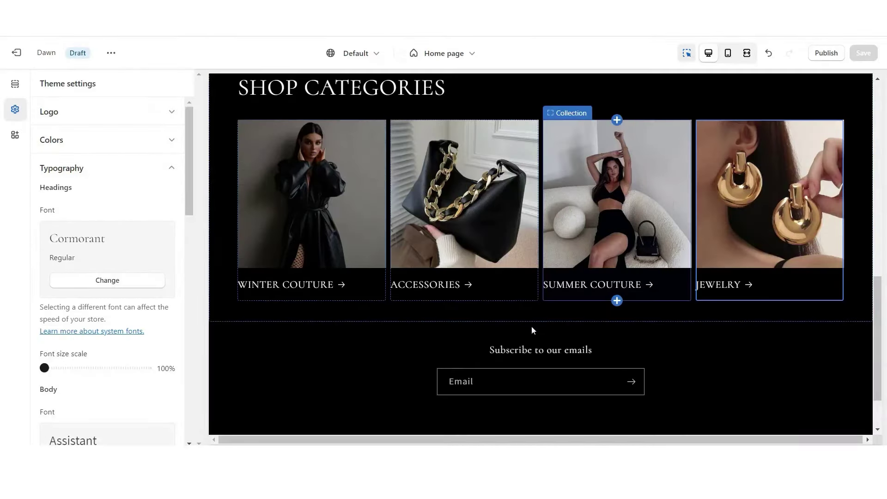
# Add an Image with text section with the ABOUT US heading and boutique welcome paragraph.
pyautogui.click(545, 306)
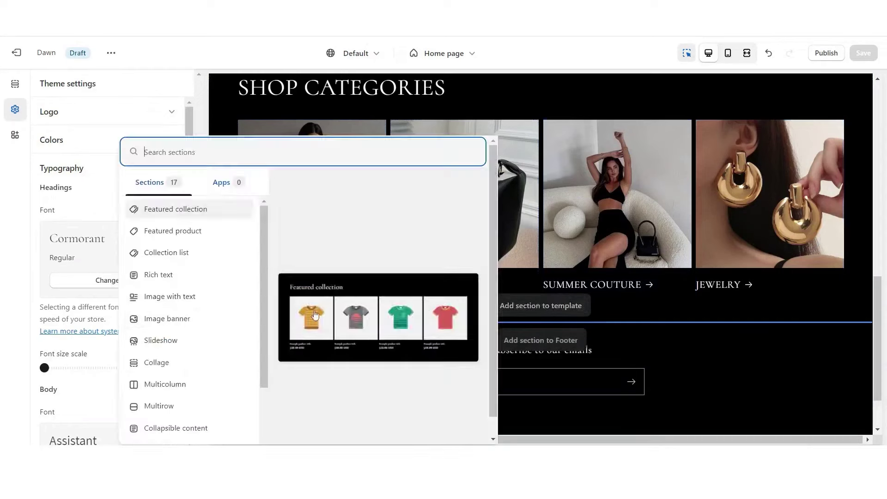
pyautogui.click(171, 296)
pyautogui.rightClick(97, 158)
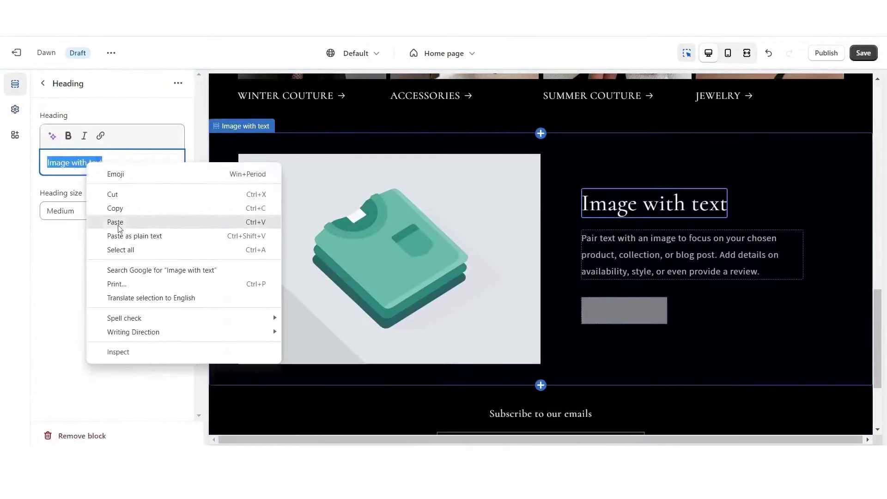
pyautogui.click(117, 223)
pyautogui.click(646, 252)
# Label the section's button CONTACT US and link it to the Contact Us page.
pyautogui.write('Welcome to our boutique clothing brand, where fashion meets individuality.  We curate a meticulously crafted collection that celebrates unique styles, embraces diversity, and empowers individuals to express their true selves through fashion. Discover garments that effortlessly blend quality, comfort, and trendsetting designs, allowing you to make a bold statement with every step you take.')
pyautogui.click(624, 352)
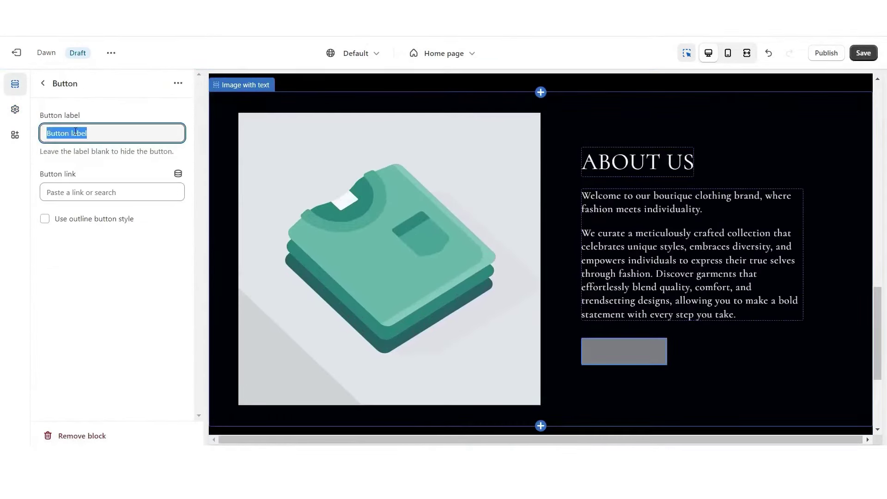
pyautogui.write('CONTACT US')
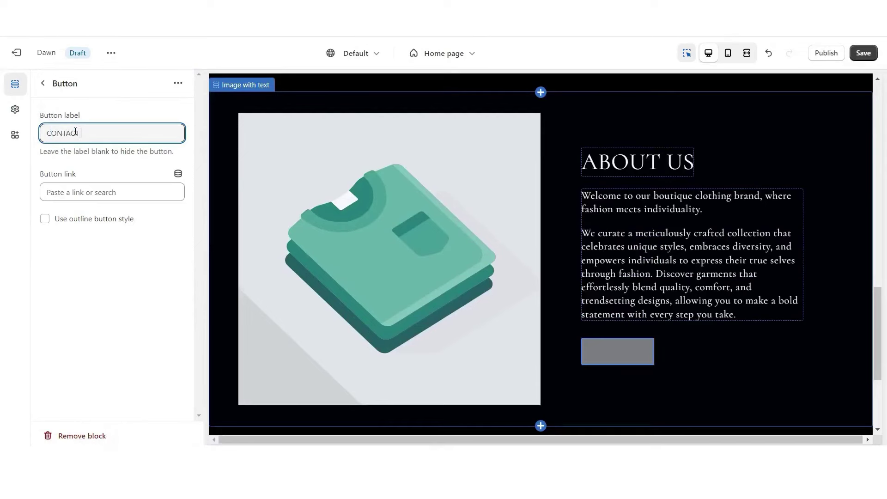
pyautogui.click(83, 192)
pyautogui.click(85, 263)
pyautogui.click(86, 263)
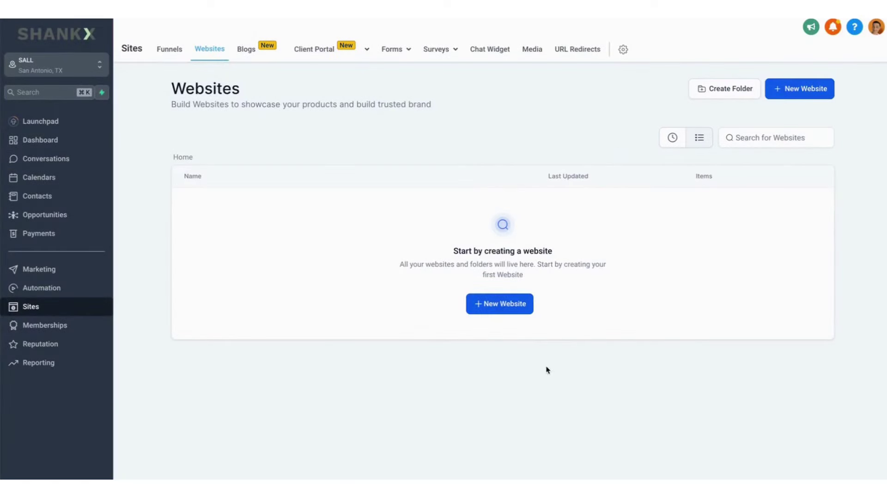
# Start a new website from a template and search the library for 'medical'.
pyautogui.click(500, 306)
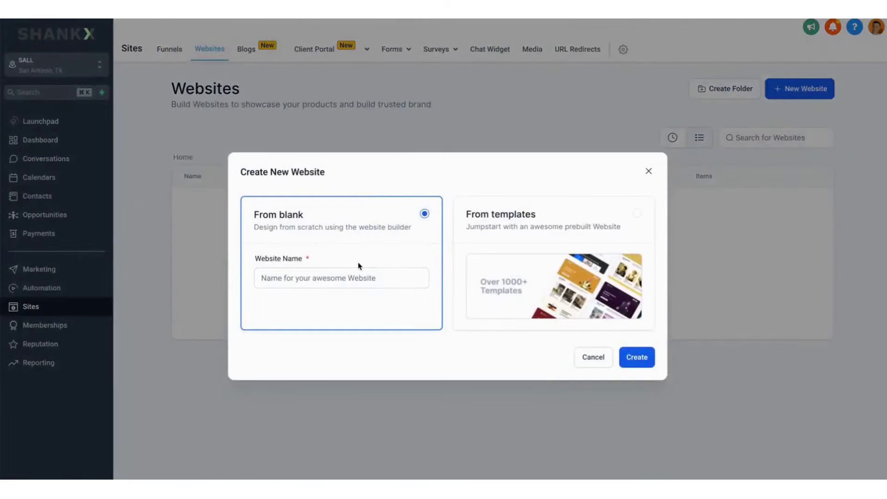
pyautogui.click(642, 215)
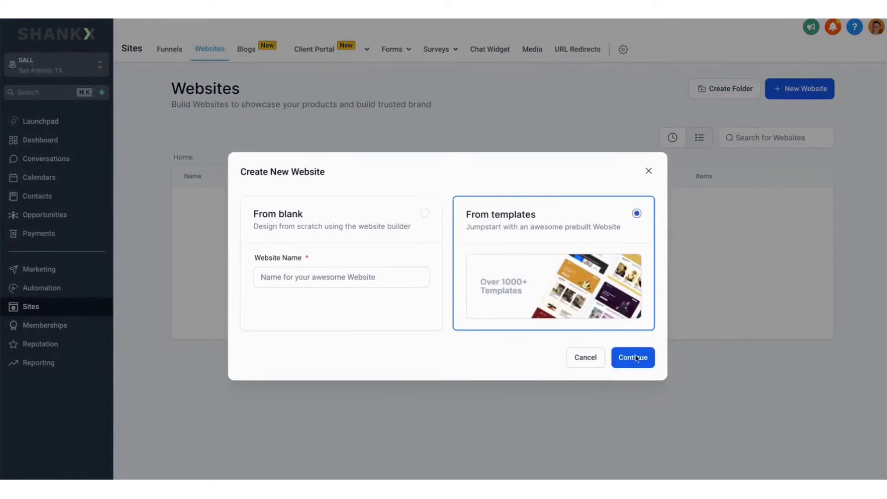
pyautogui.click(632, 358)
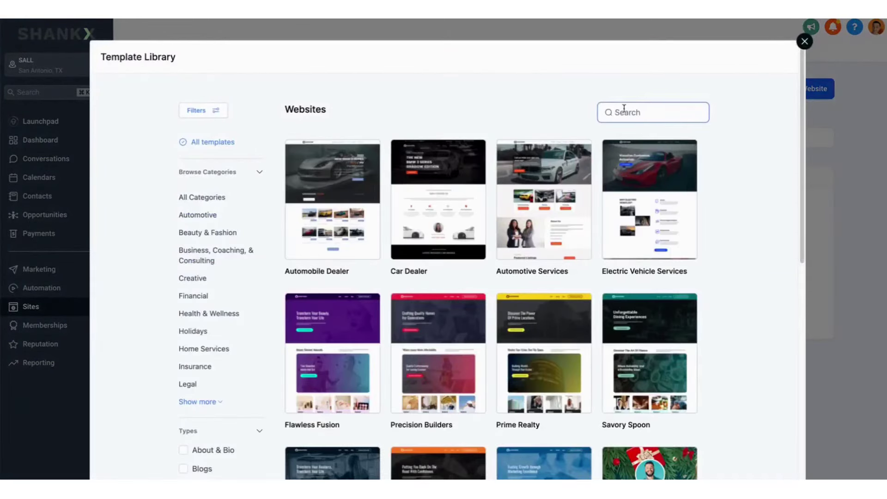
pyautogui.write('healthcare')
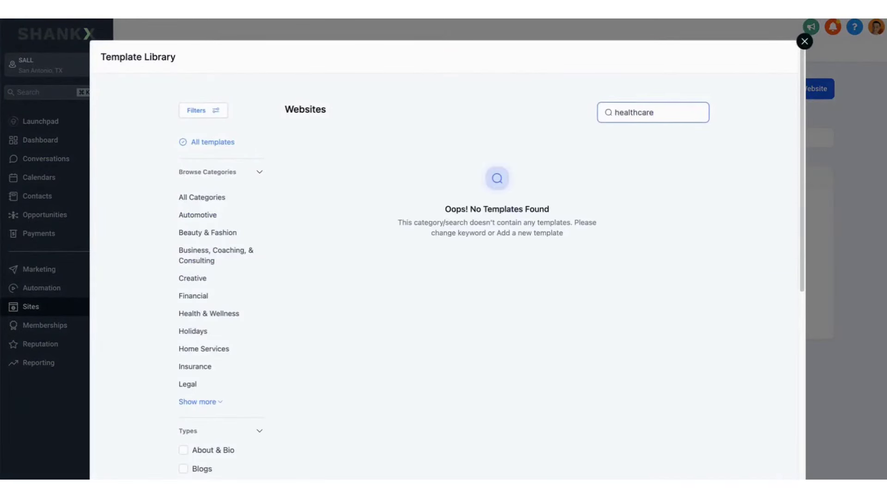
pyautogui.press('BackSpace')
pyautogui.press('BackSpace')
pyautogui.press('BackSpace')
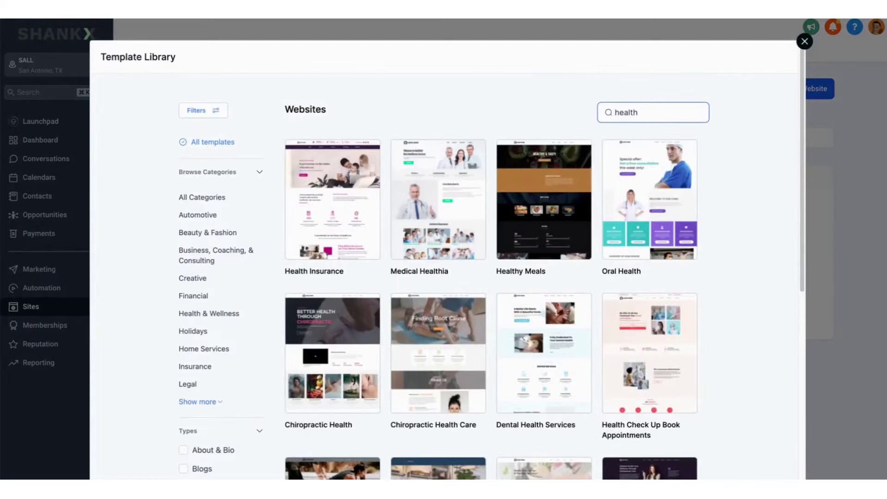
pyautogui.scroll(-3, 750, 314)
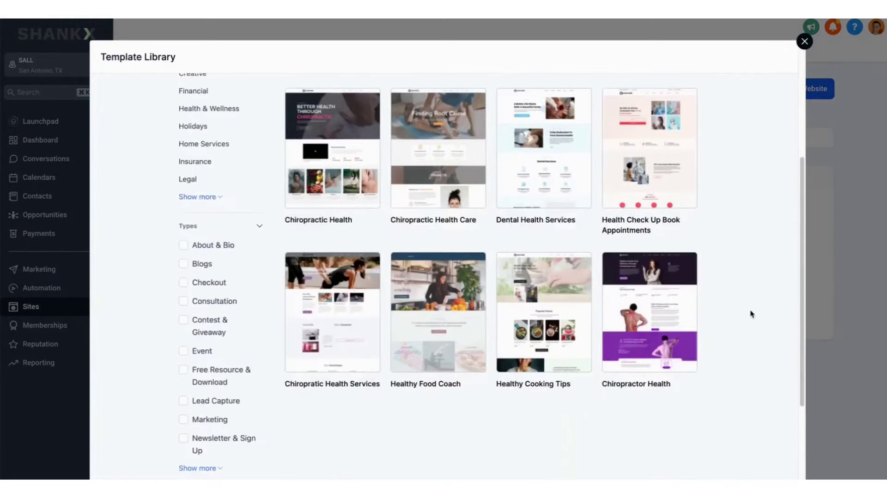
pyautogui.scroll(1, 750, 314)
pyautogui.scroll(2, 751, 314)
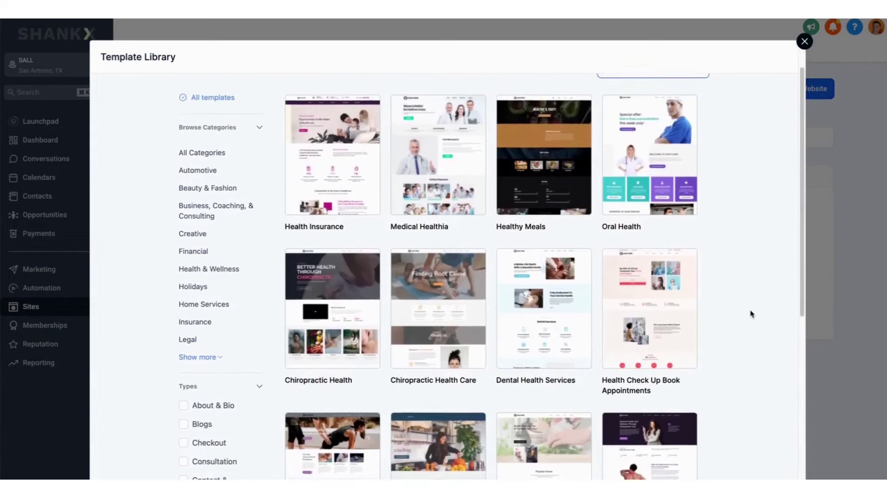
pyautogui.hotkey('ctrl', 'a')
pyautogui.write('medical')
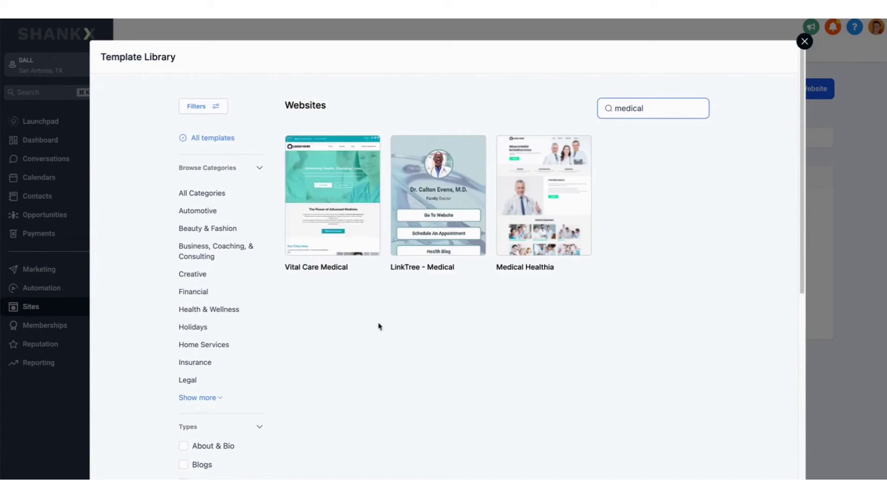
# Add the Medical Healthia template after accepting its image terms.
pyautogui.moveTo(544, 195)
pyautogui.click(583, 150)
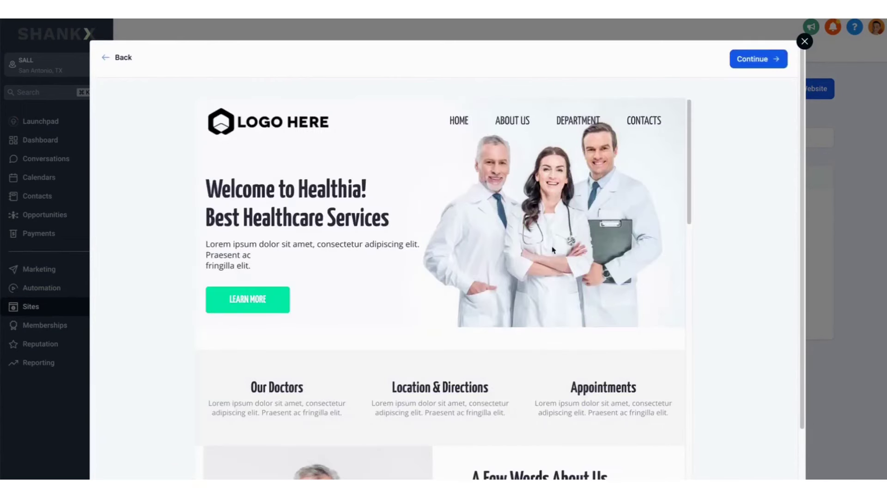
pyautogui.scroll(-2, 601, 155)
pyautogui.scroll(2, 495, 160)
pyautogui.click(769, 61)
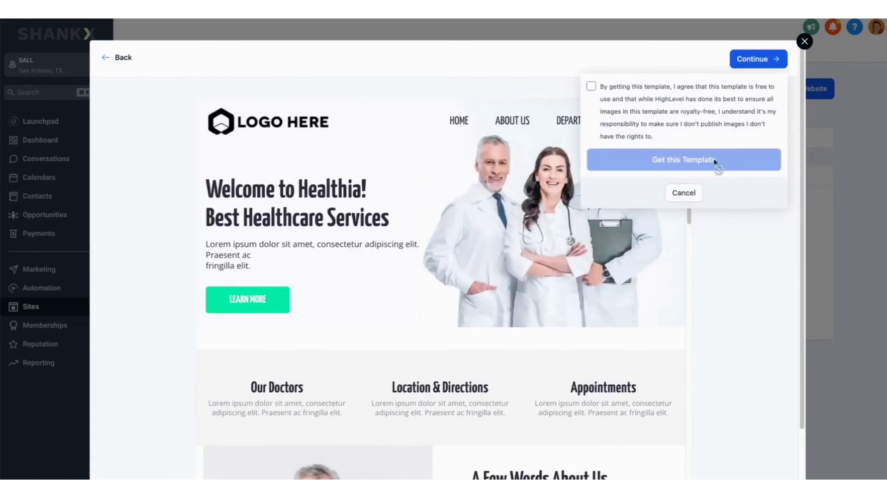
pyautogui.click(591, 86)
pyautogui.click(693, 161)
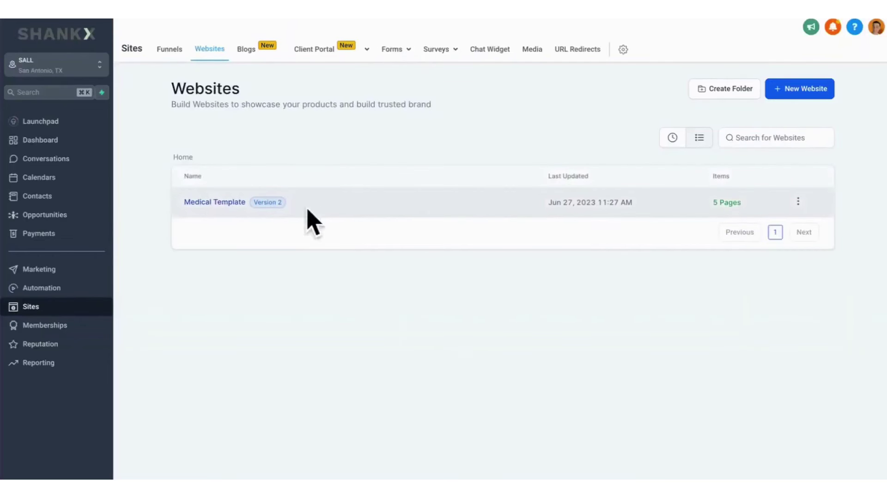
# Rewrite Medical Template's hero as 'Welcome to the San Antonio Liaison League' with the new tagline.
pyautogui.click(219, 205)
pyautogui.click(821, 72)
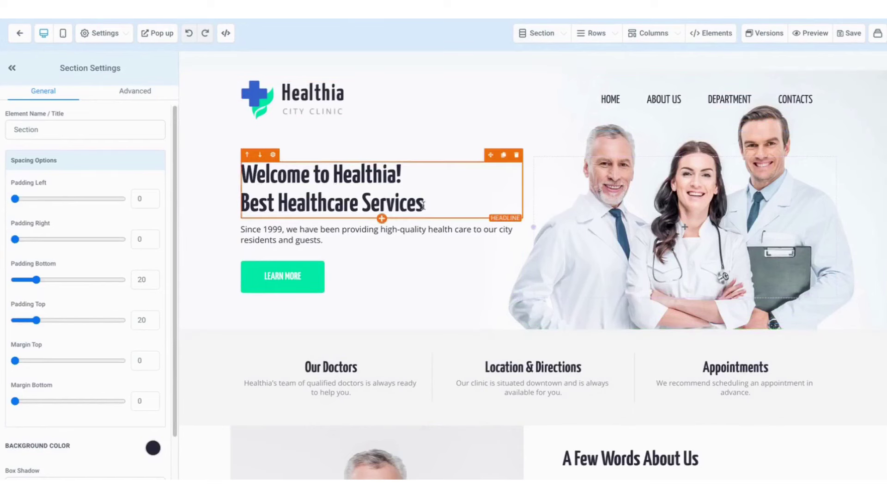
pyautogui.tripleClick(333, 189)
pyautogui.write('Welcome to the San Antonio Liaison League')
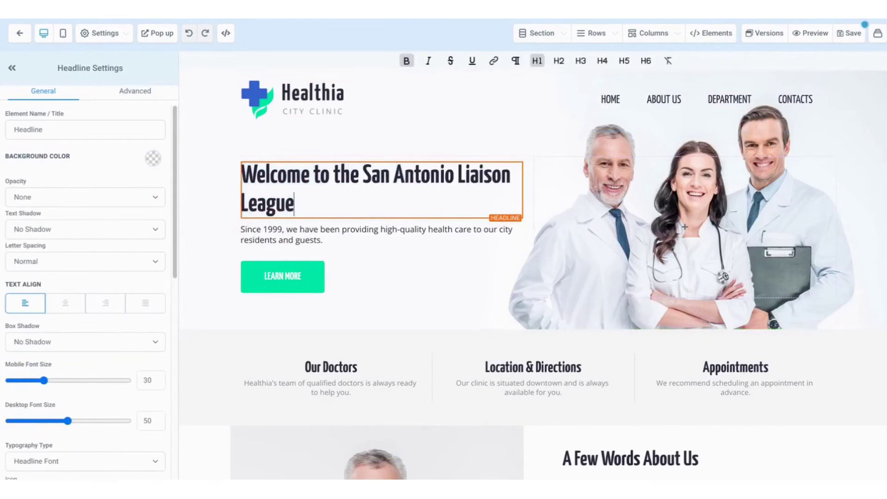
pyautogui.tripleClick(308, 239)
pyautogui.write('Connecting Professionals. Sharing Best Practices. Empowering Healthcare.')
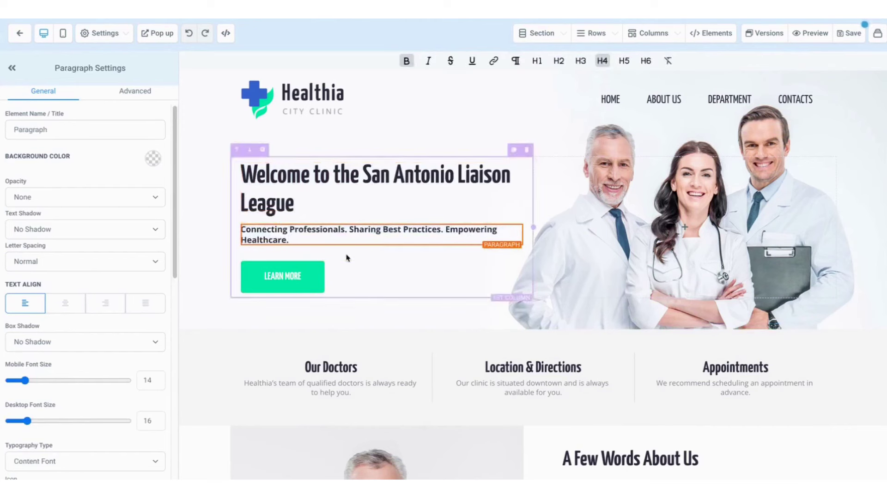
pyautogui.click(218, 224)
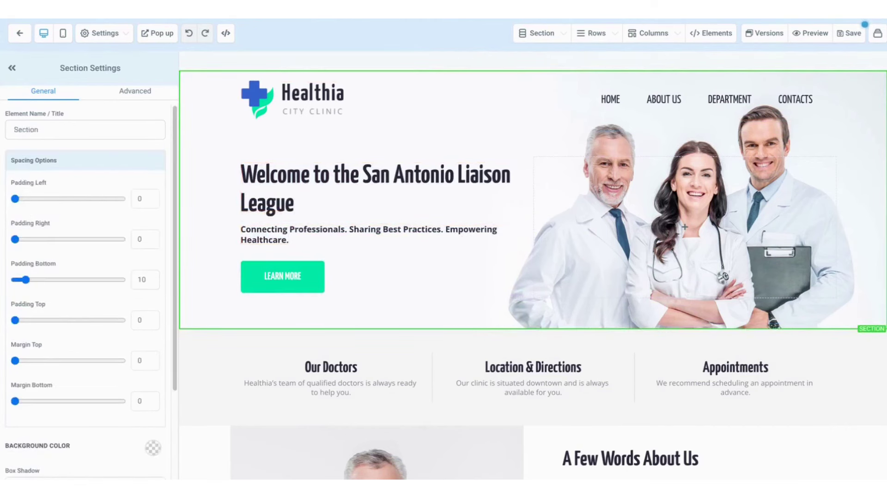
# Swap the navigation menu's brand logo for the uploaded SA Liaison League logo, 100 px wide, alt text 'San Antonio Liaison League Logo'.
pyautogui.click(288, 108)
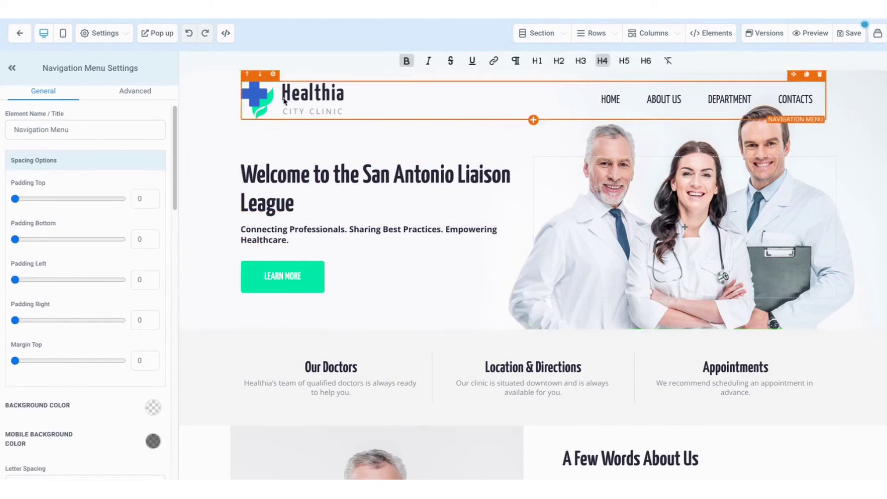
pyautogui.scroll(-3, 84, 216)
pyautogui.scroll(-5, 84, 216)
pyautogui.scroll(-4, 84, 216)
pyautogui.scroll(-5, 84, 217)
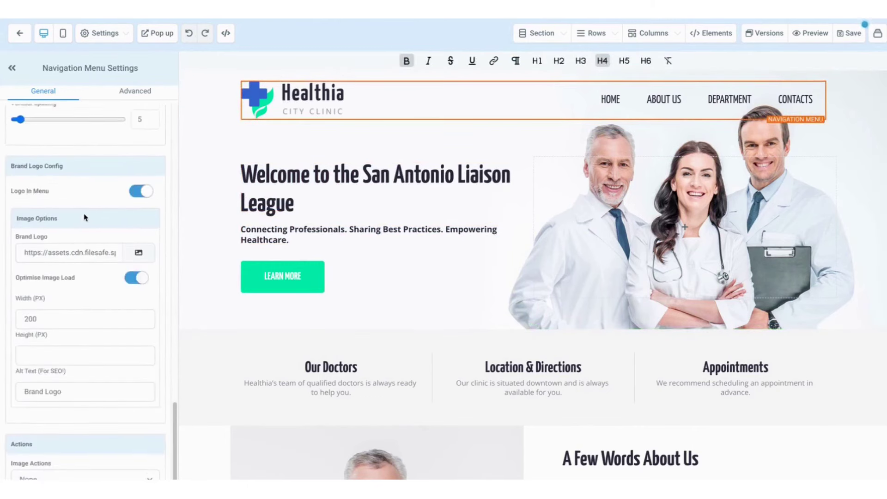
pyautogui.click(138, 246)
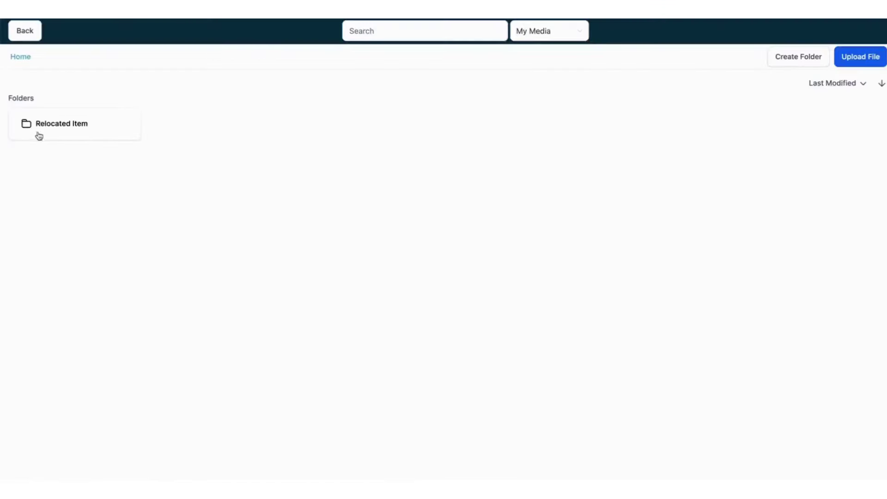
pyautogui.click(61, 124)
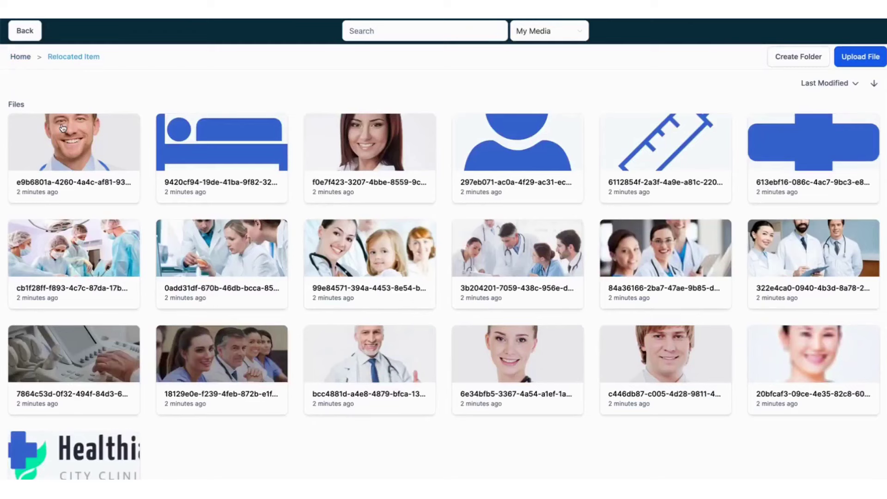
pyautogui.click(28, 58)
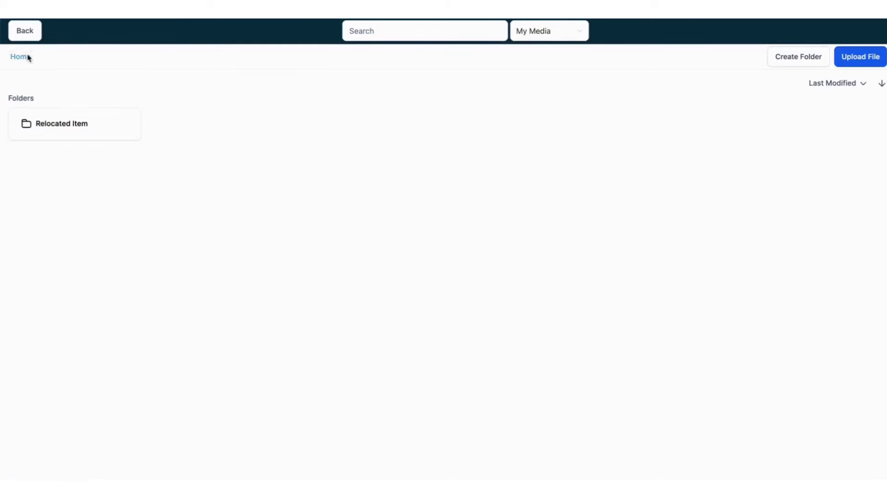
pyautogui.click(861, 60)
pyautogui.click(180, 52)
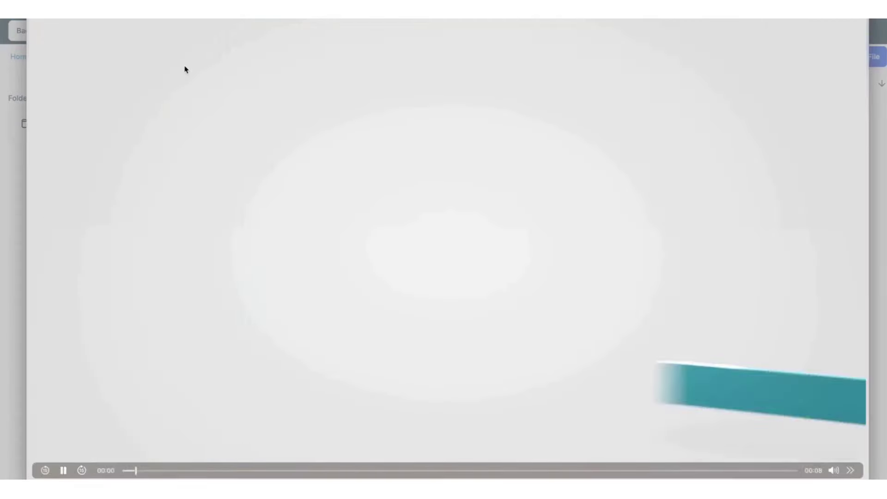
pyautogui.press('Return')
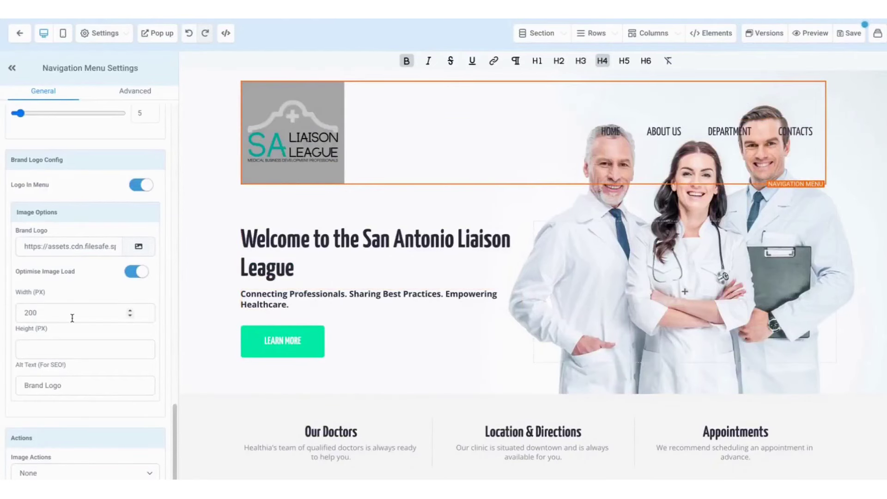
pyautogui.doubleClick(71, 315)
pyautogui.write('100')
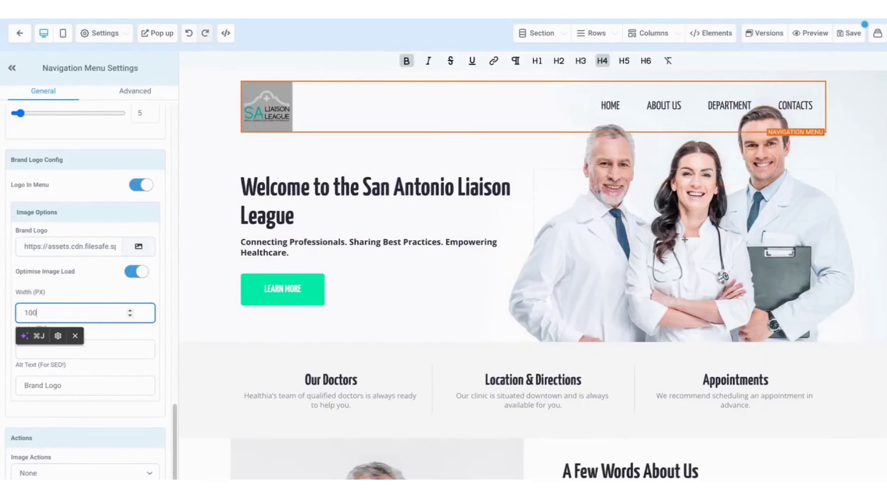
pyautogui.tripleClick(71, 389)
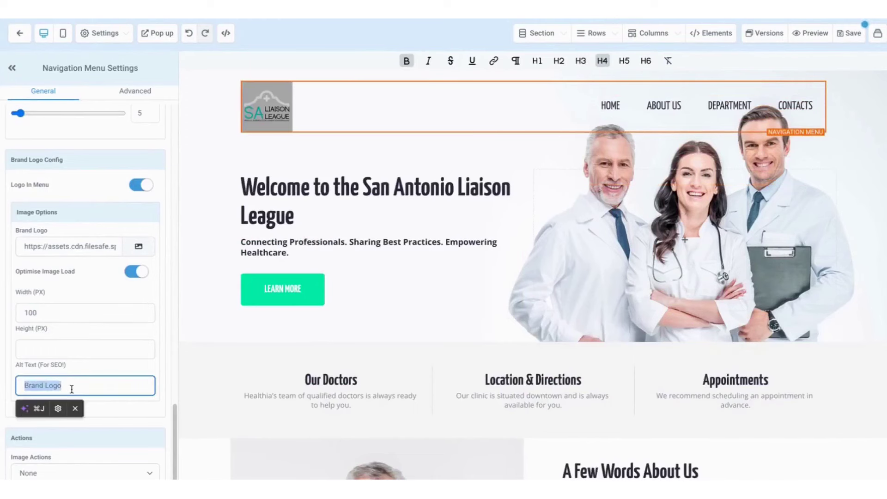
pyautogui.write('San Antonio Liaison League')
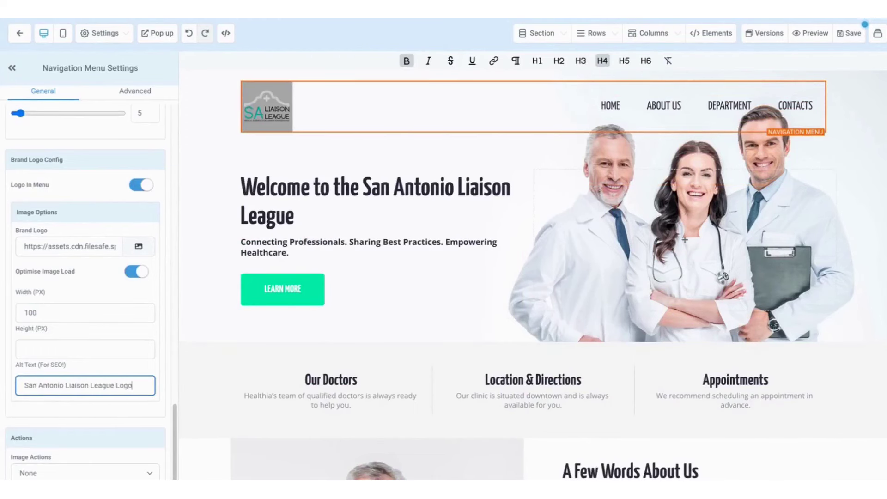
pyautogui.scroll(-1, 527, 333)
pyautogui.scroll(-1, 455, 261)
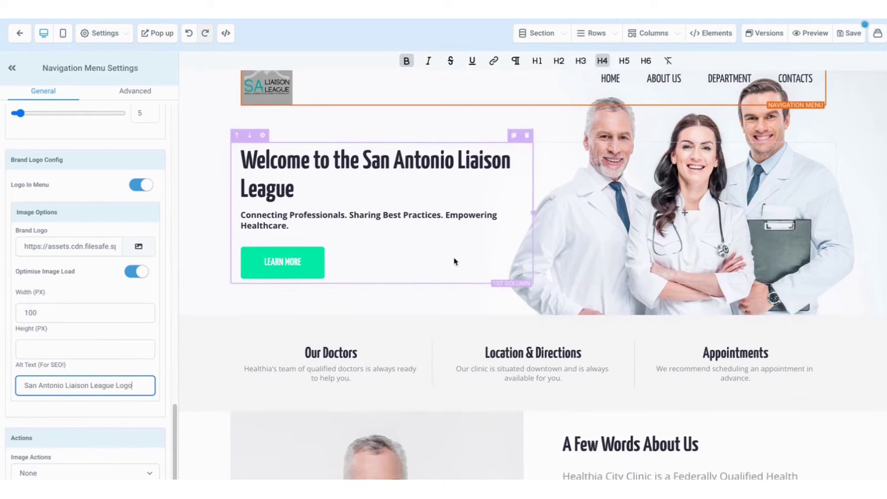
pyautogui.scroll(1, 455, 262)
pyautogui.scroll(-1, 455, 261)
pyautogui.scroll(-5, 554, 264)
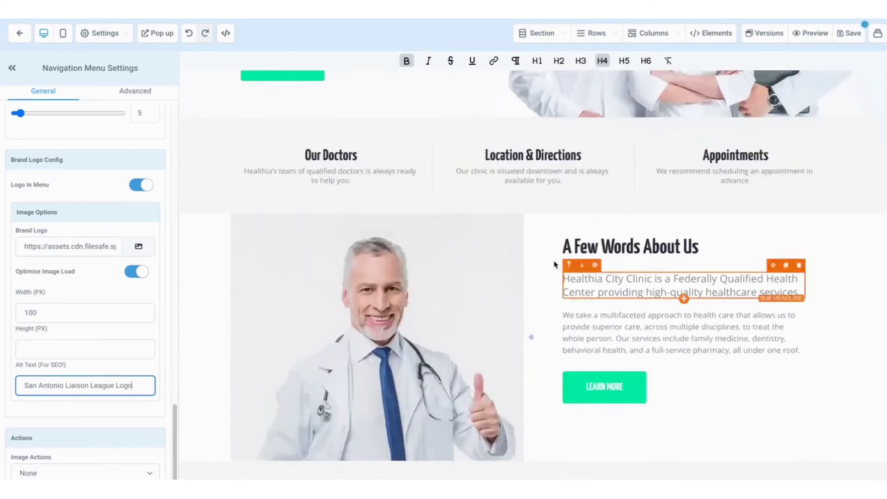
pyautogui.scroll(5, 555, 264)
pyautogui.scroll(-1, 277, 347)
pyautogui.scroll(-1, 210, 289)
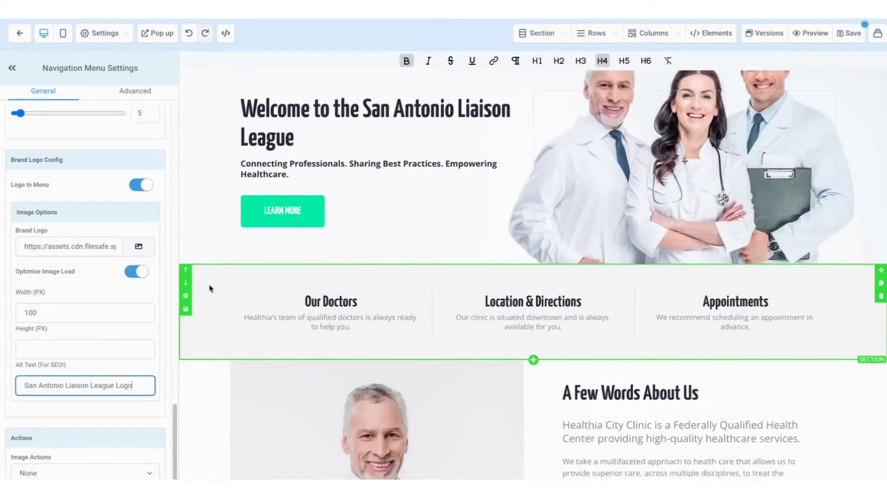
# Delete the doctors/location/appointments strip, paste the League text into About Us, and remove the Healthia City Clinic sub headline.
pyautogui.click(881, 296)
pyautogui.scroll(-3, 563, 241)
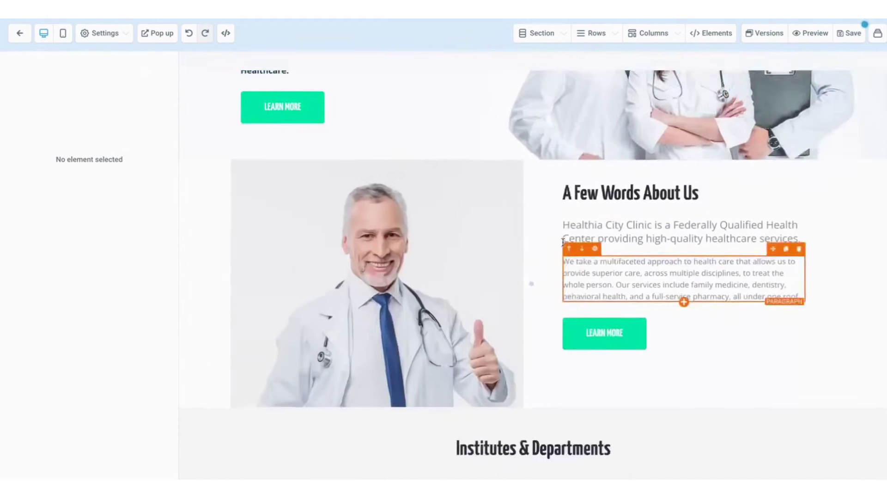
pyautogui.scroll(1, 561, 243)
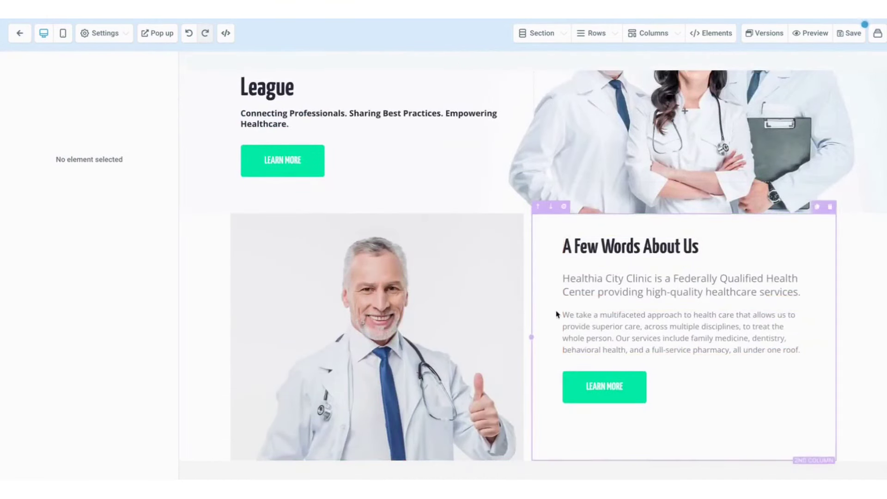
pyautogui.tripleClick(727, 325)
pyautogui.write('At the San Antonio Liaison League, we believe in the power of connections. We are a network of healthcare business development and marketing professionals dedicated to strengthening our community, sharing industry-leading practices, and creating opportunities for cross-referrals. We understand the unique challenges and opportunities in the healthcare sector. Our members are active participants in shaping the future of healthcare business development and marketing in San Antonio and beyond.')
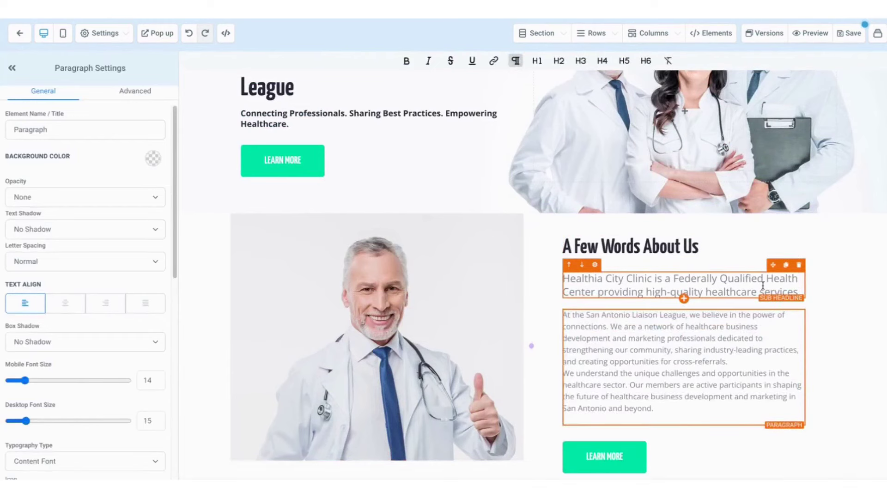
pyautogui.click(798, 264)
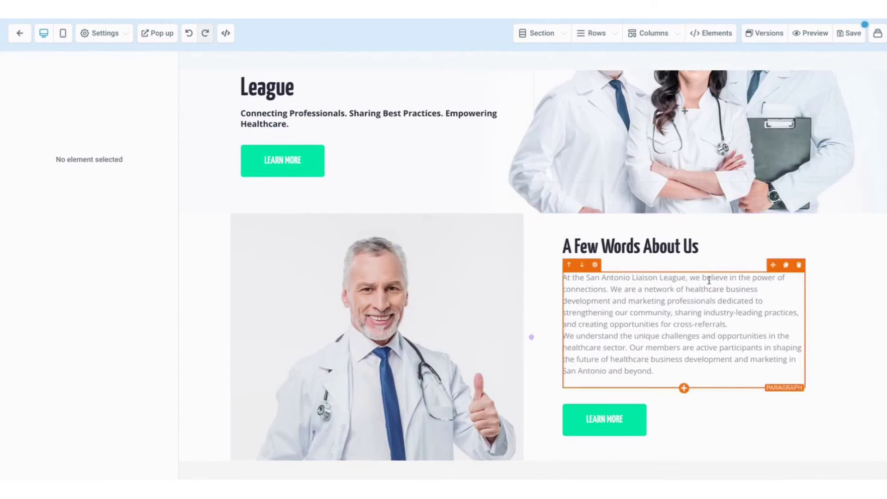